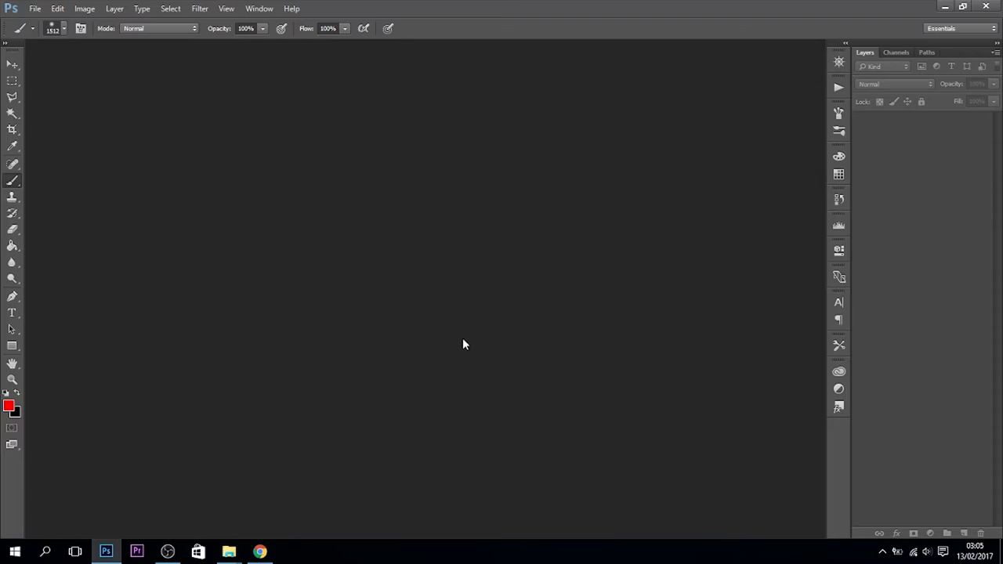
# Step: Create a new blank document and place the black_smoke_1 woman photo, scaled down to fit the page
pyautogui.hotkey('ctrl', 'n')
pyautogui.press('Return')
pyautogui.press('super+5')
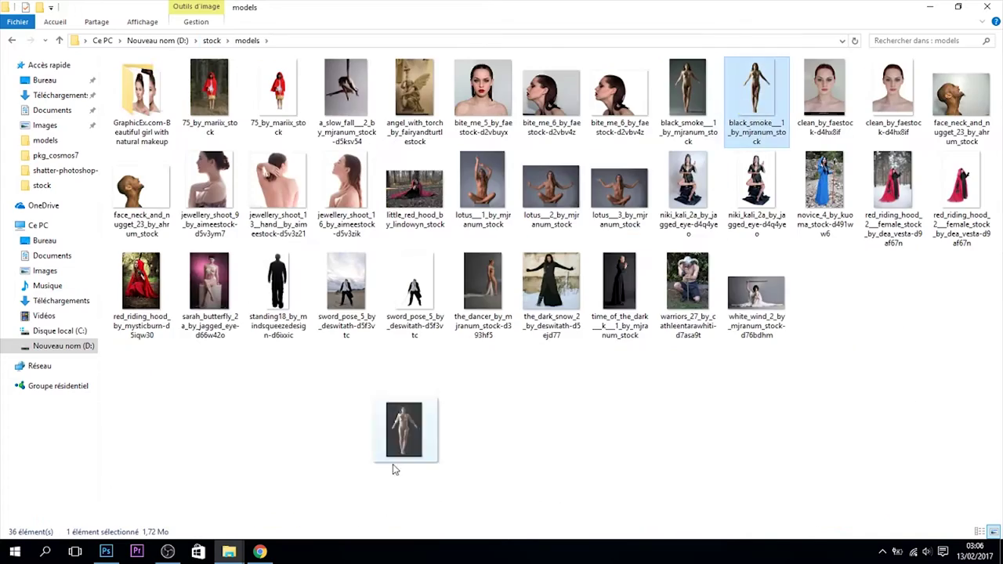
pyautogui.moveTo(392, 468); pyautogui.dragTo(423, 314)
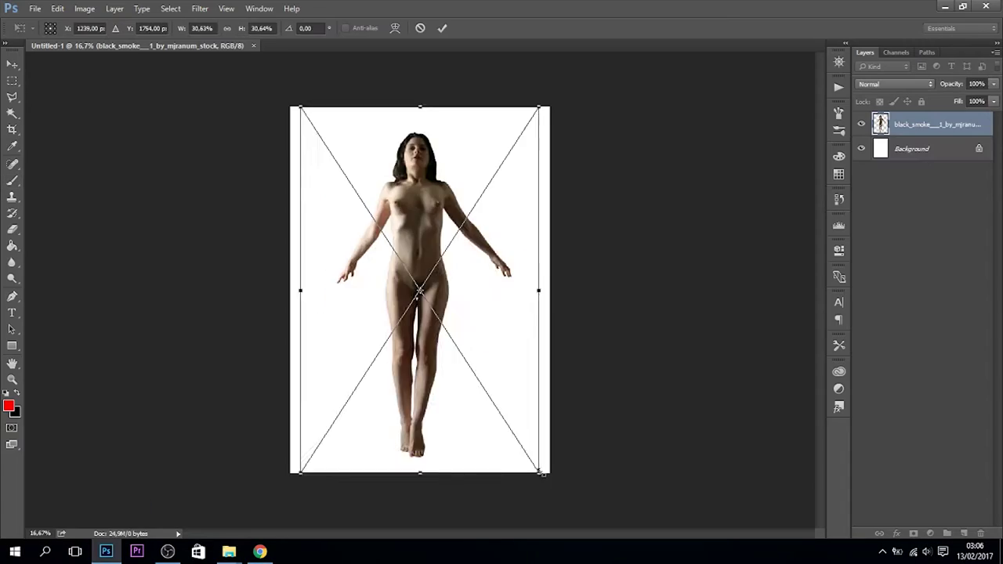
pyautogui.press('Return')
# Step: Duplicate the photo layer, merge the copy into the Background, and hide the top layer
pyautogui.hotkey('ctrl', 'j')
pyautogui.keyDown('shift'); pyautogui.click(913, 173); pyautogui.keyUp('shift')
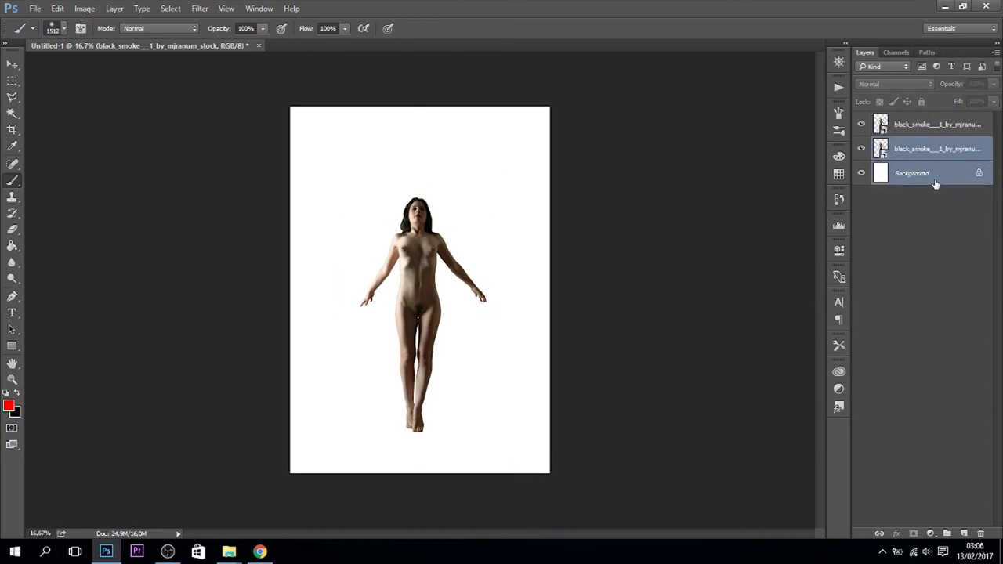
pyautogui.rightClick(913, 174)
pyautogui.click(905, 288)
pyautogui.click(862, 123)
# Step: With a smaller brush, paint red ribbon strokes over the figure's hair, arms, legs and lower torso
pyautogui.rightClick(564, 243)
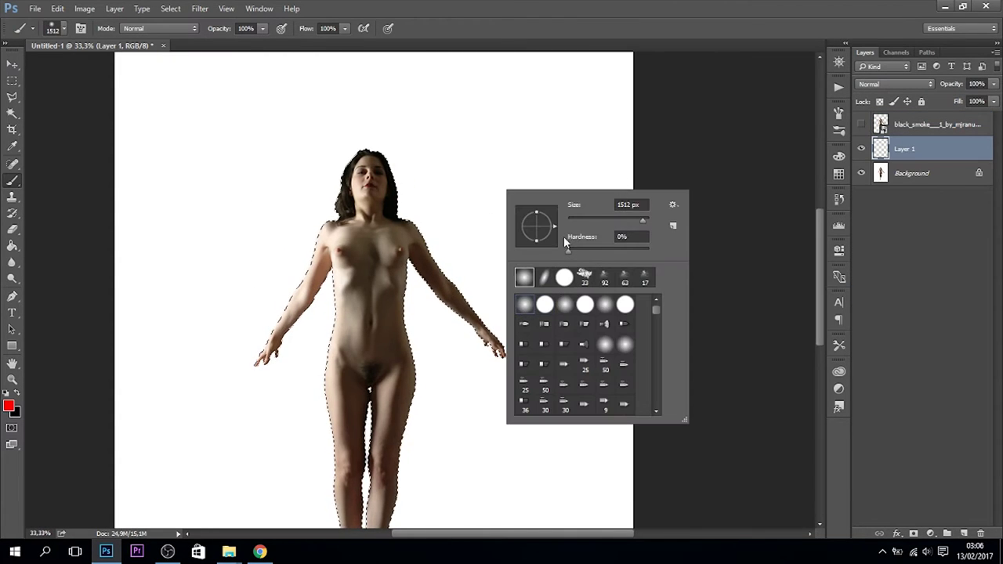
pyautogui.press('Return')
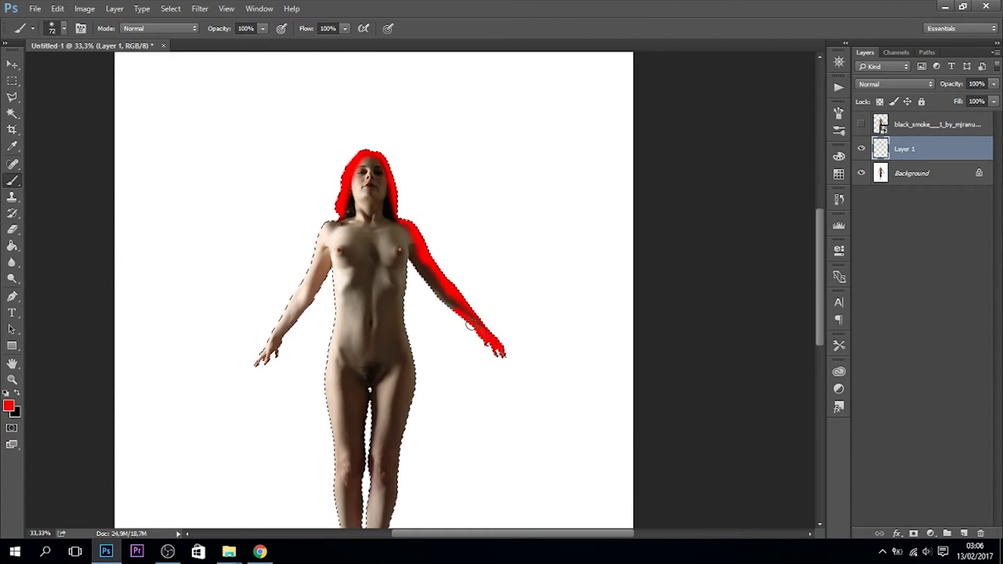
pyautogui.moveTo(378, 436); pyautogui.dragTo(360, 368)
pyautogui.scroll(-3, 361, 369)
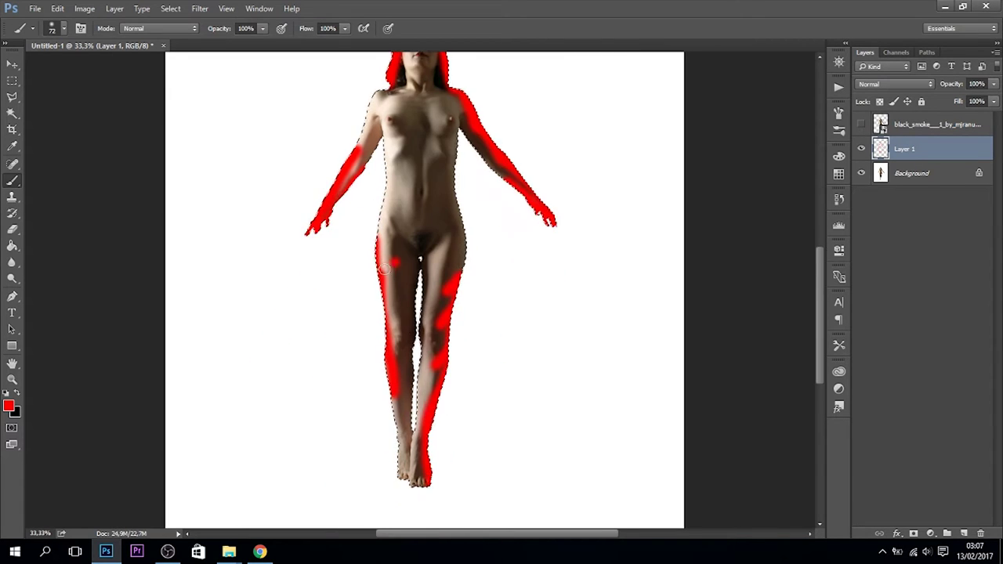
pyautogui.moveTo(392, 313); pyautogui.dragTo(355, 389)
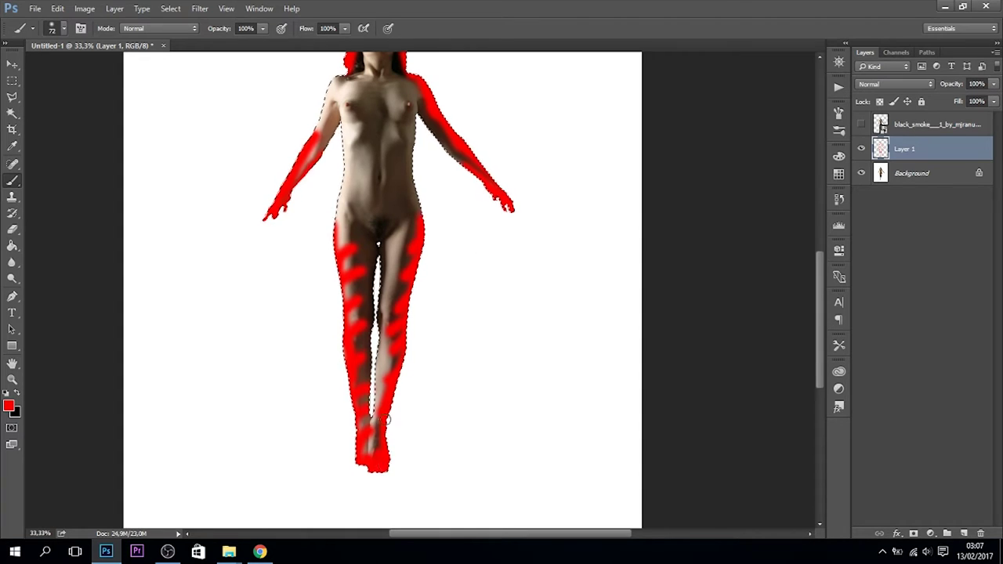
pyautogui.scroll(1, 436, 255)
pyautogui.moveTo(362, 166); pyautogui.dragTo(377, 192)
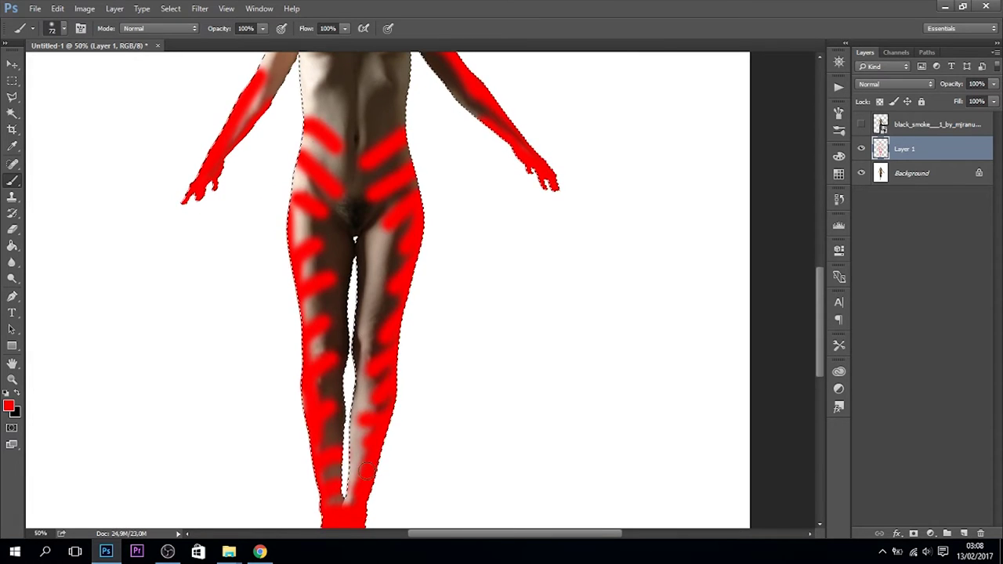
# Step: Paint a red patch on the chest, then select the Background and clear the selection
pyautogui.scroll(-1, 424, 250)
pyautogui.rightClick(413, 161)
pyautogui.click(413, 161)
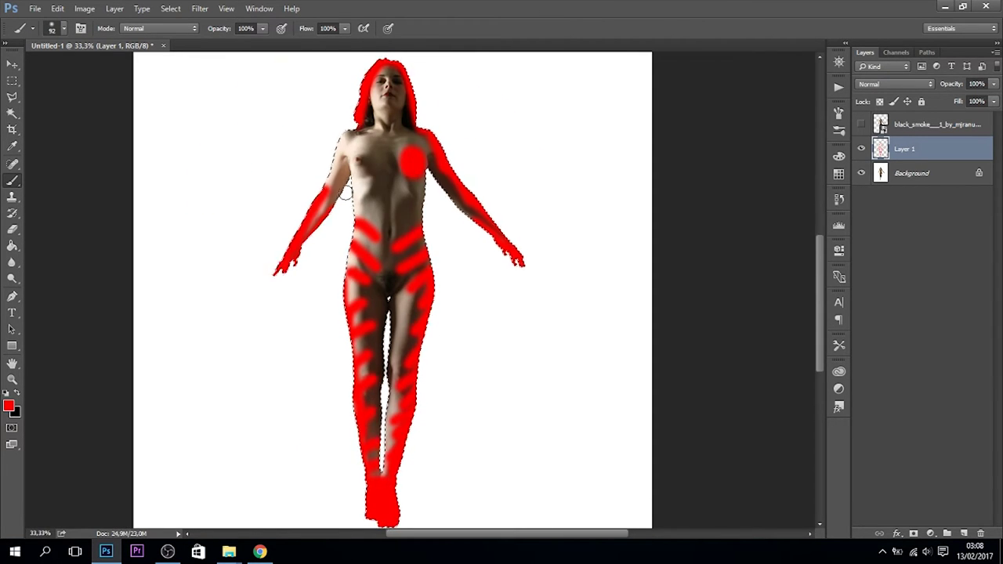
pyautogui.scroll(-2, 651, 297)
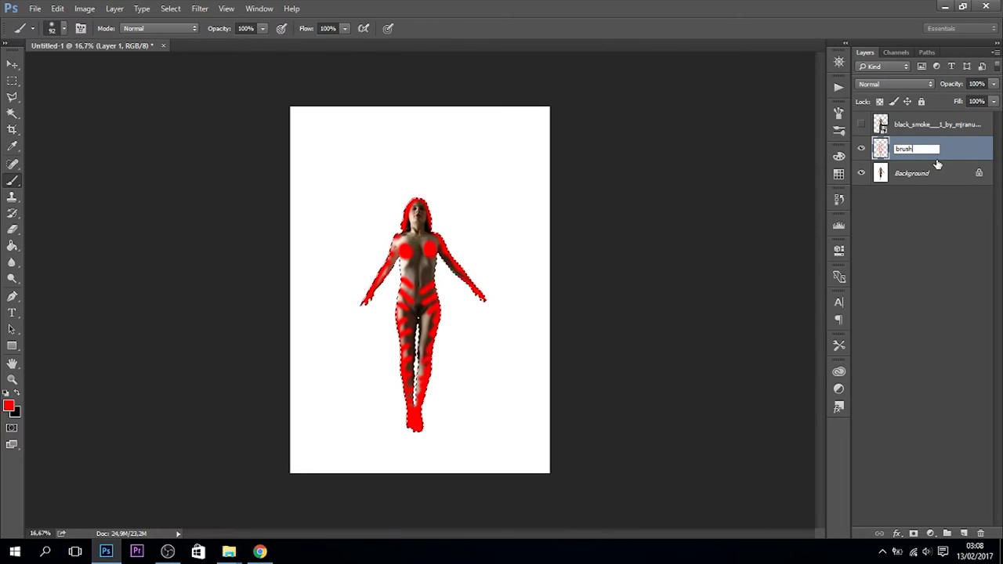
pyautogui.scroll(1, 472, 341)
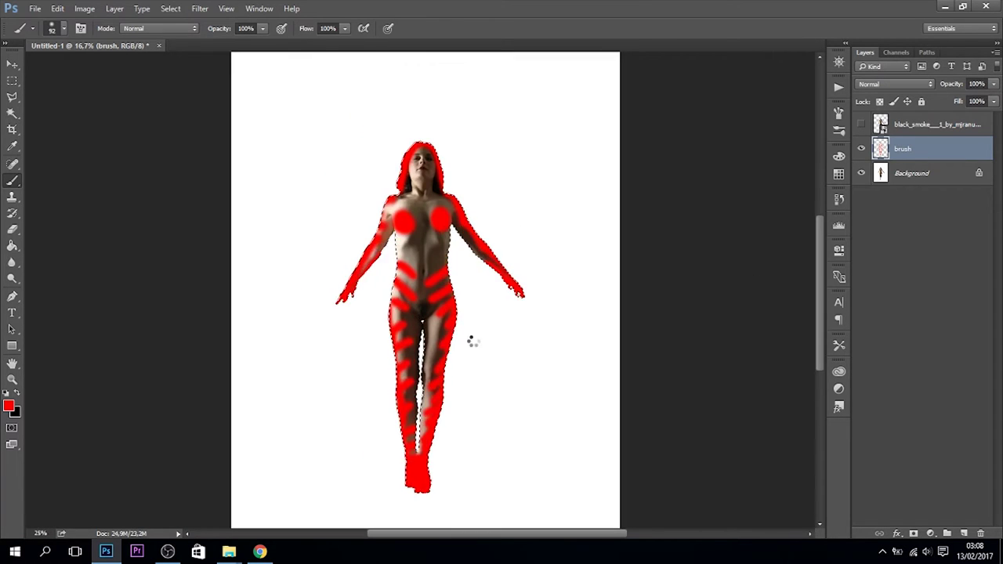
pyautogui.click(900, 173)
pyautogui.hotkey('ctrl', 'd')
# Step: Play the Shatter action from the Actions panel to break the figure into fragments
pyautogui.click(839, 87)
pyautogui.click(748, 437)
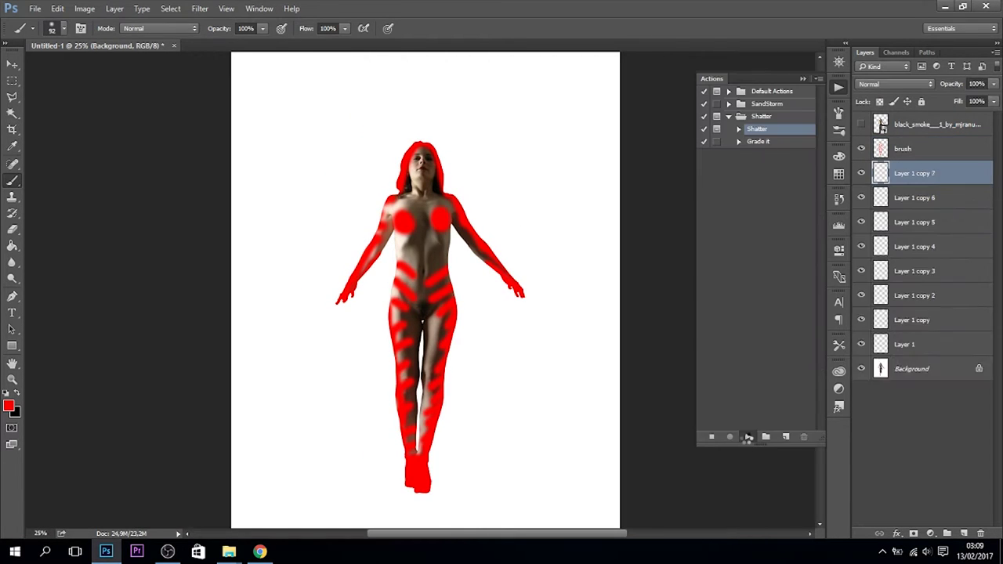
pyautogui.doubleClick(300, 102)
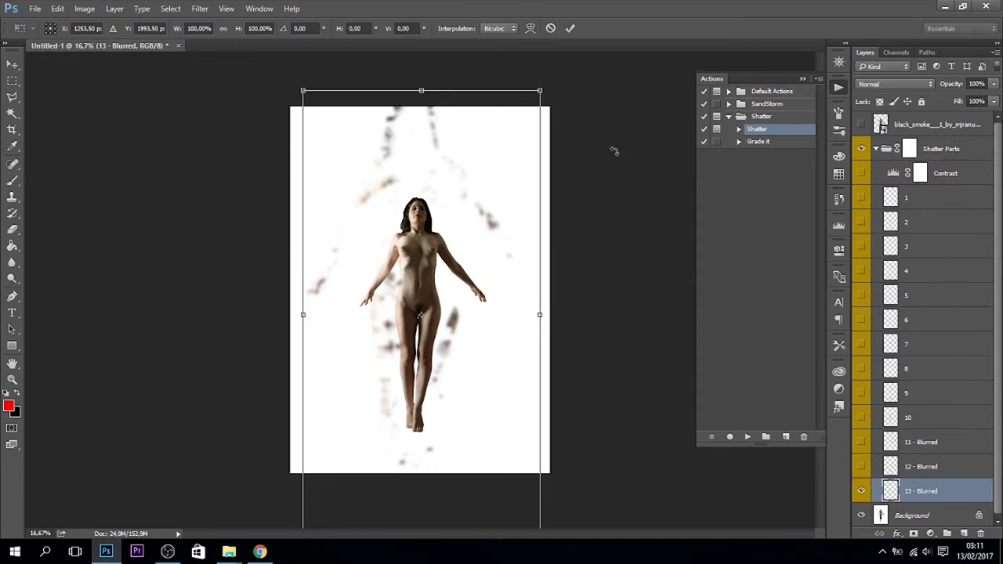
# Step: Shrink the 13, 12 and 11 - Blurred fragment layers around the figure
pyautogui.moveTo(544, 91); pyautogui.dragTo(513, 179)
pyautogui.press('Return')
pyautogui.moveTo(541, 102); pyautogui.dragTo(491, 188)
pyautogui.press('Return')
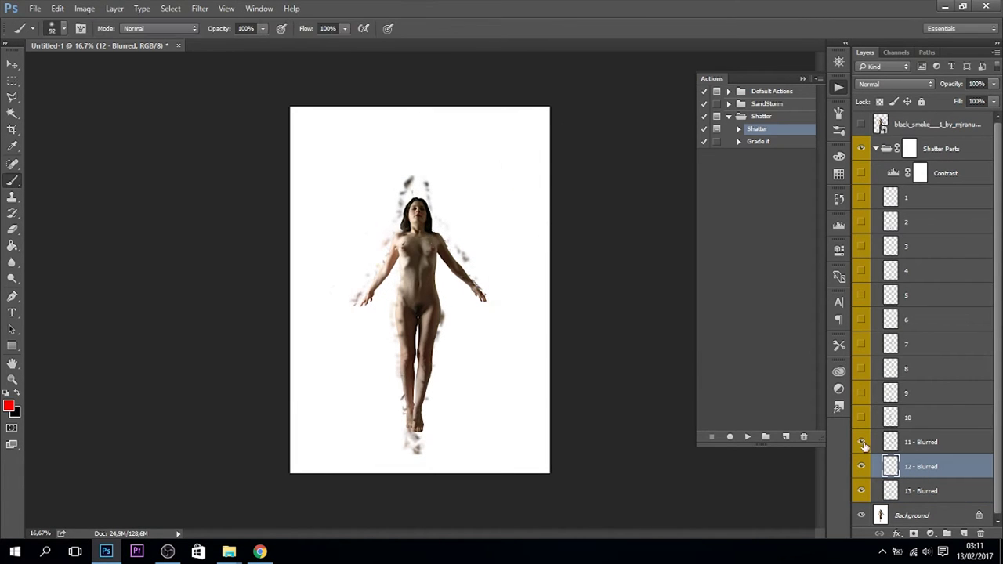
pyautogui.click(862, 442)
pyautogui.click(921, 442)
pyautogui.hotkey('ctrl', 't')
pyautogui.moveTo(530, 503)
pyautogui.mouseDown()
pyautogui.moveTo(504, 452)
pyautogui.moveTo(486, 444)
pyautogui.moveTo(503, 450)
pyautogui.moveTo(505, 442)
pyautogui.moveTo(474, 417)
pyautogui.mouseUp()
pyautogui.press('Return')
pyautogui.hotkey('ctrl', 't')
pyautogui.press('Return')
# Step: Show fragment layer 10 and resize fragment layers 10 and 9
pyautogui.click(862, 417)
pyautogui.click(909, 417)
pyautogui.hotkey('ctrl', 't')
pyautogui.press('Return')
pyautogui.hotkey('alt', '[')
pyautogui.hotkey('ctrl', 't')
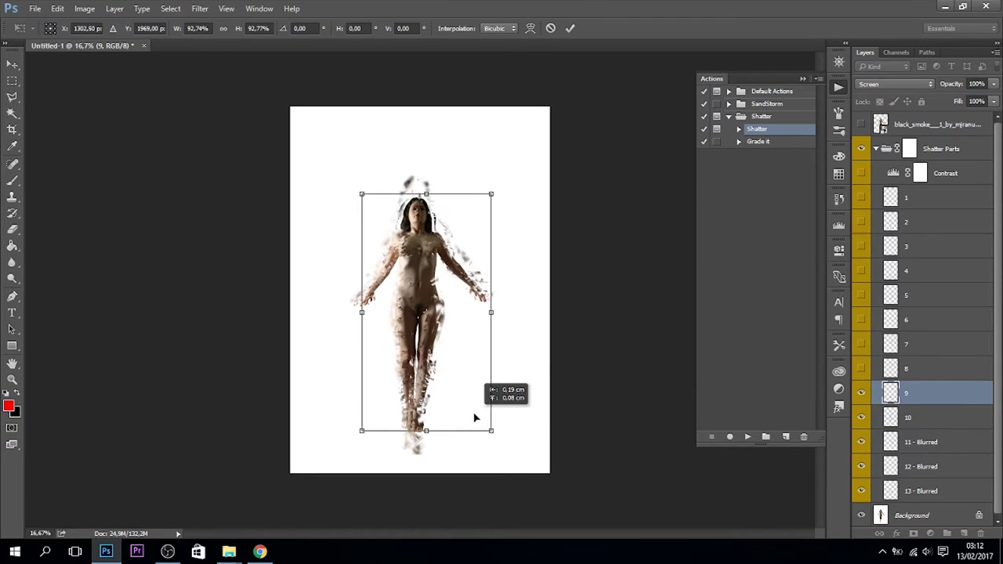
pyautogui.press('Return')
pyautogui.press('b')
# Step: Show fragment layers 8 and 7 and flip fragment layer 1 horizontally
pyautogui.click(862, 368)
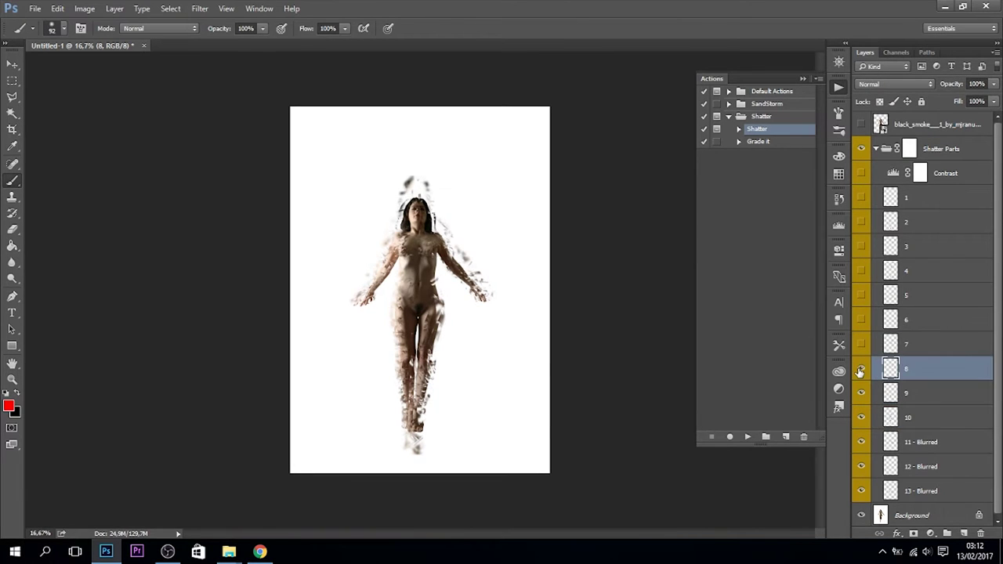
pyautogui.click(864, 344)
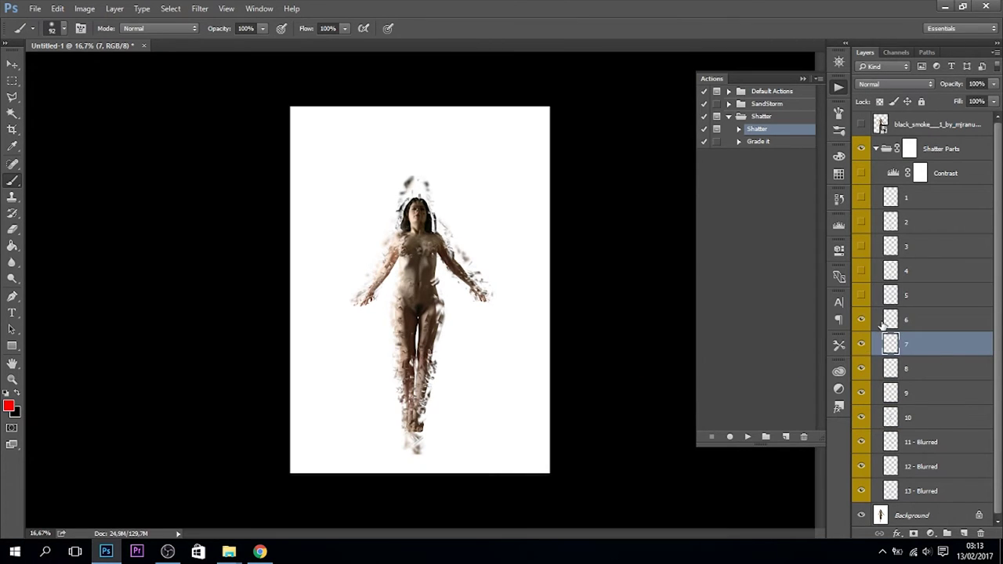
pyautogui.click(883, 321)
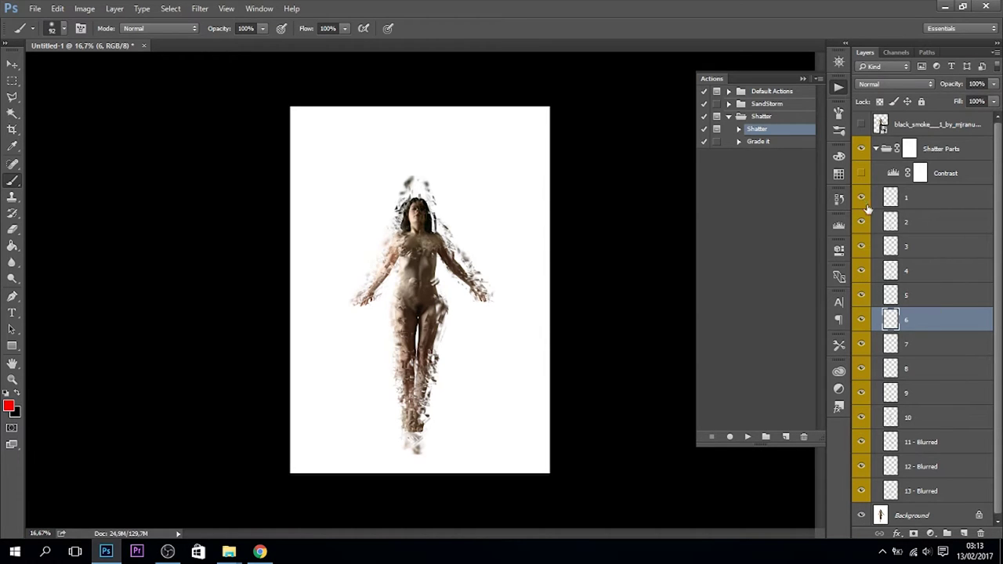
pyautogui.click(867, 205)
pyautogui.hotkey('ctrl', 't')
pyautogui.rightClick(439, 295)
pyautogui.click(507, 484)
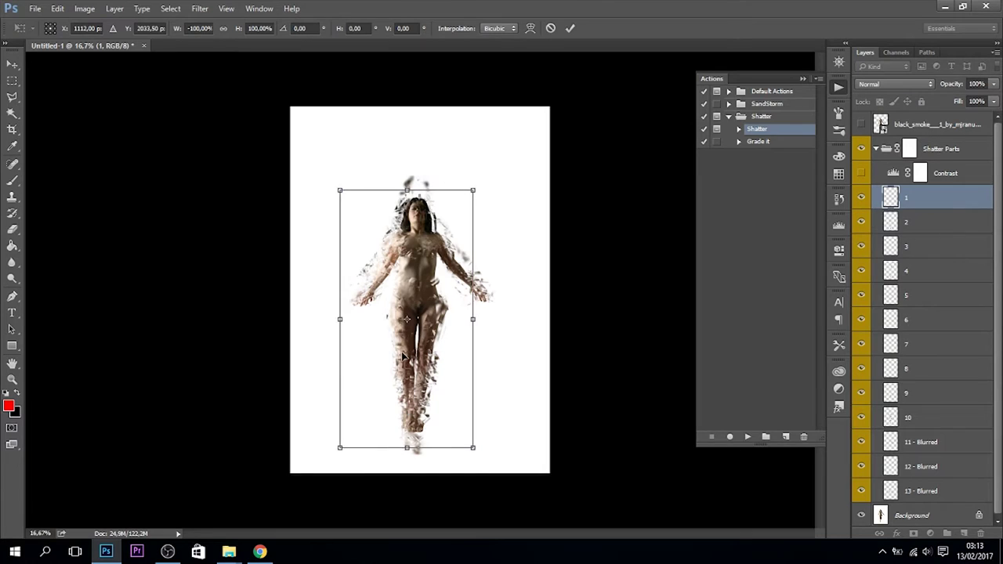
pyautogui.press('Return')
# Step: Select the Shatter Parts mask, then the 13 - Blurred layer for another transform
pyautogui.click(909, 149)
pyautogui.click(920, 490)
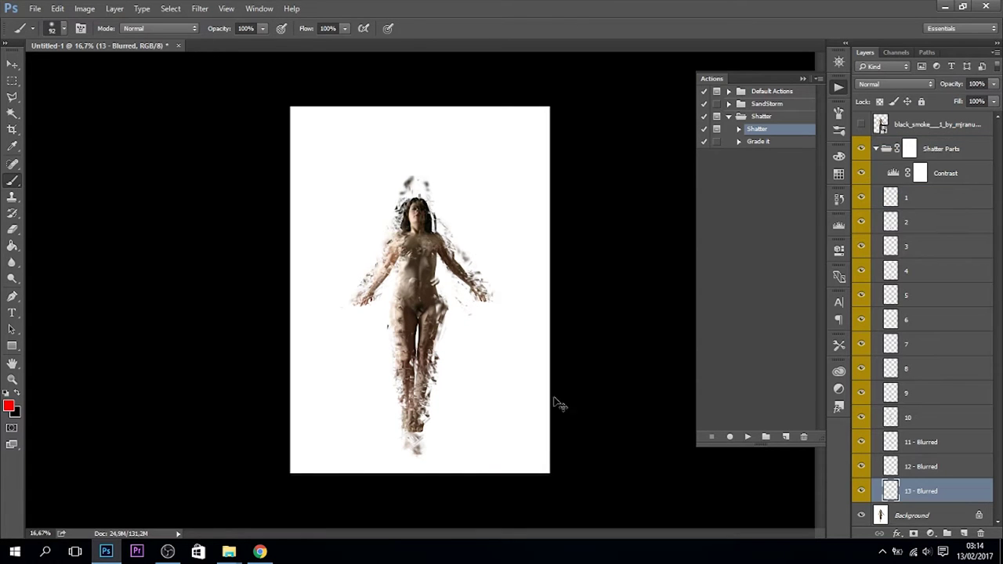
pyautogui.hotkey('ctrl', 't')
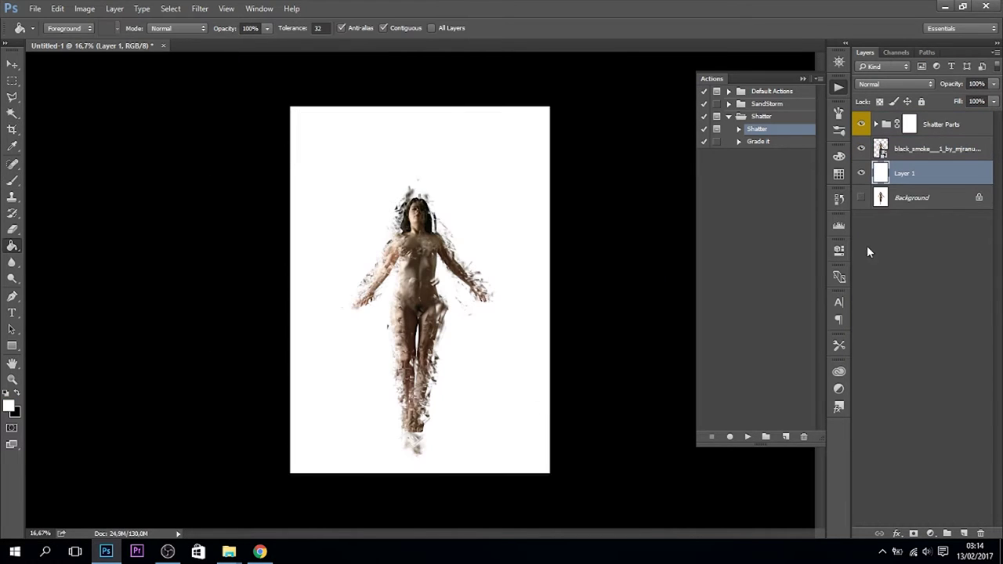
# Step: Convert the Background to a regular layer and place sky7_2279, scaled to fill the canvas
pyautogui.doubleClick(909, 199)
pyautogui.press('Return')
pyautogui.click(196, 510)
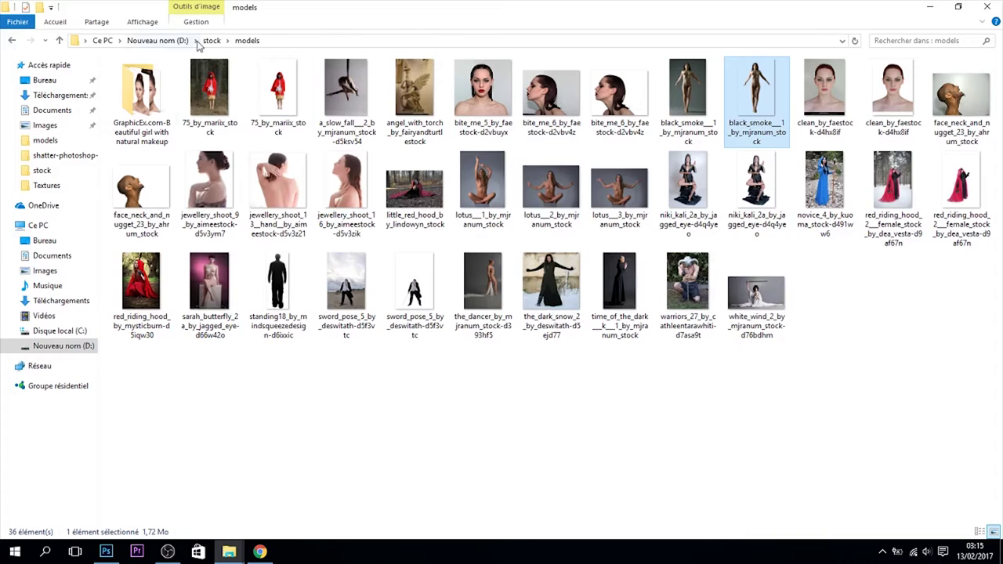
pyautogui.click(212, 40)
pyautogui.doubleClick(819, 79)
pyautogui.doubleClick(138, 89)
pyautogui.moveTo(208, 164)
pyautogui.mouseDown()
pyautogui.moveTo(532, 479)
pyautogui.moveTo(511, 445)
pyautogui.mouseUp()
pyautogui.press('Return')
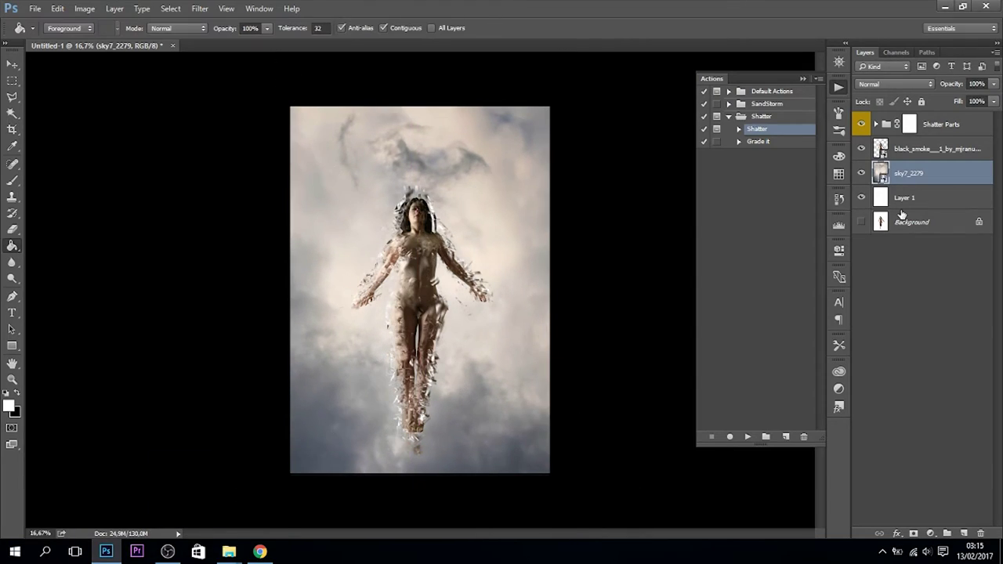
# Step: In the Shatter Parts group, hide fragment layers 2-9 and move the sky copy above layer 10
pyautogui.click(873, 124)
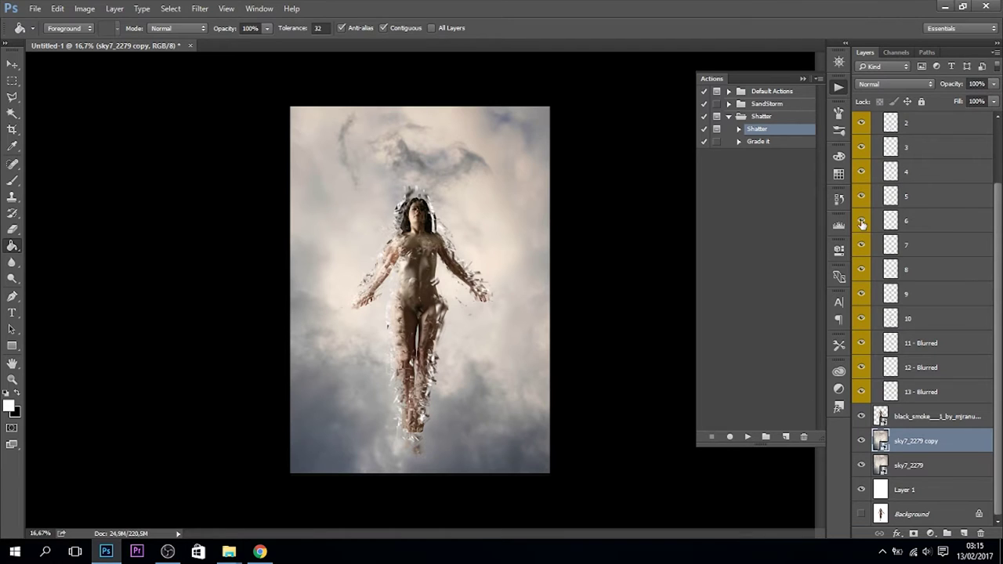
pyautogui.click(866, 321)
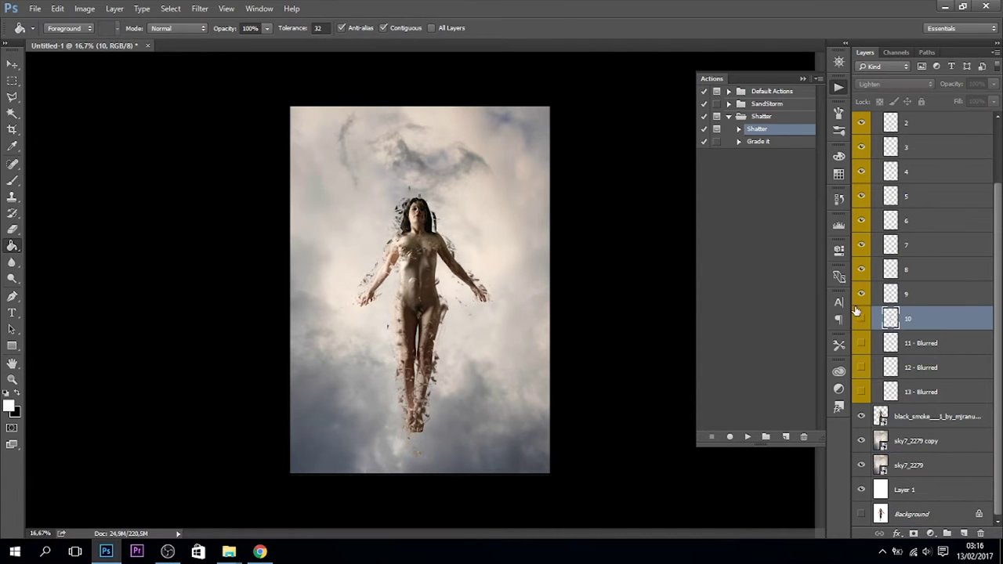
pyautogui.keyDown('alt'); pyautogui.click(862, 318); pyautogui.keyUp('alt')
pyautogui.scroll(1, 940, 353)
pyautogui.hotkey('ctrl', '+')
pyautogui.hotkey('ctrl', '+')
pyautogui.hotkey('ctrl', '+')
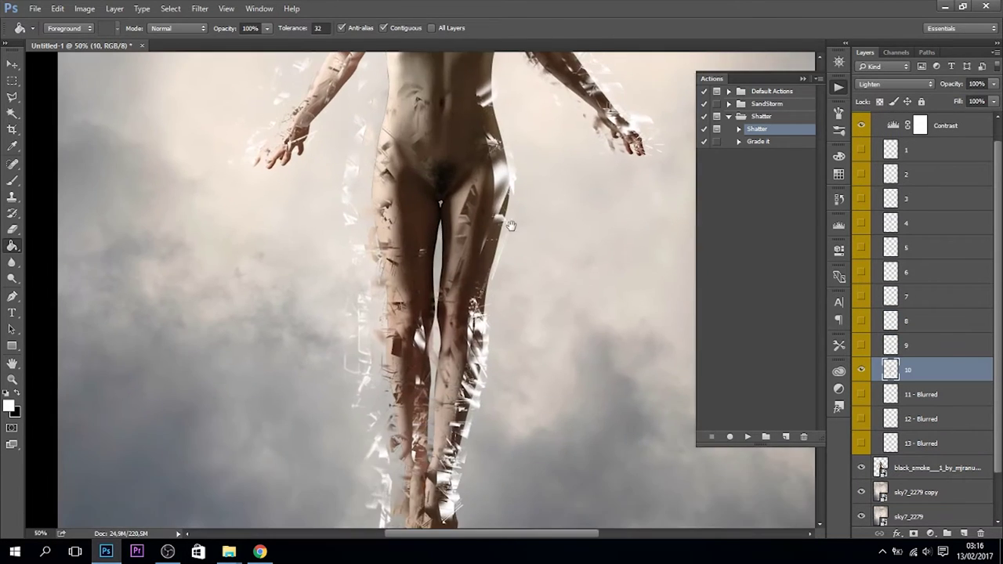
pyautogui.hotkey('ctrl', '-')
pyautogui.hotkey('ctrl', '-')
pyautogui.moveTo(917, 492); pyautogui.dragTo(867, 348)
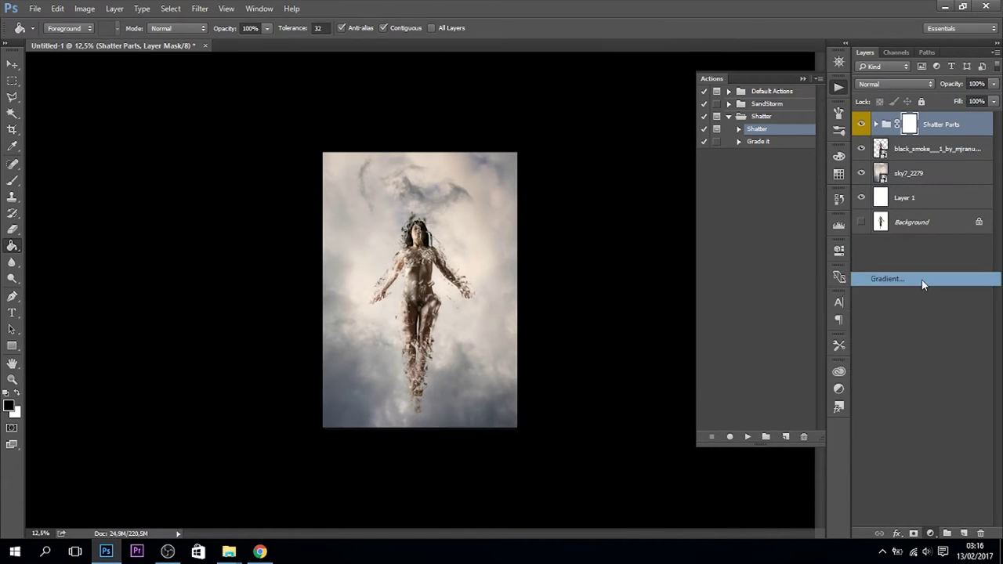
# Step: Add a radial Gradient Fill layer with scale 139
pyautogui.click(923, 284)
pyautogui.moveTo(775, 328); pyautogui.dragTo(791, 329)
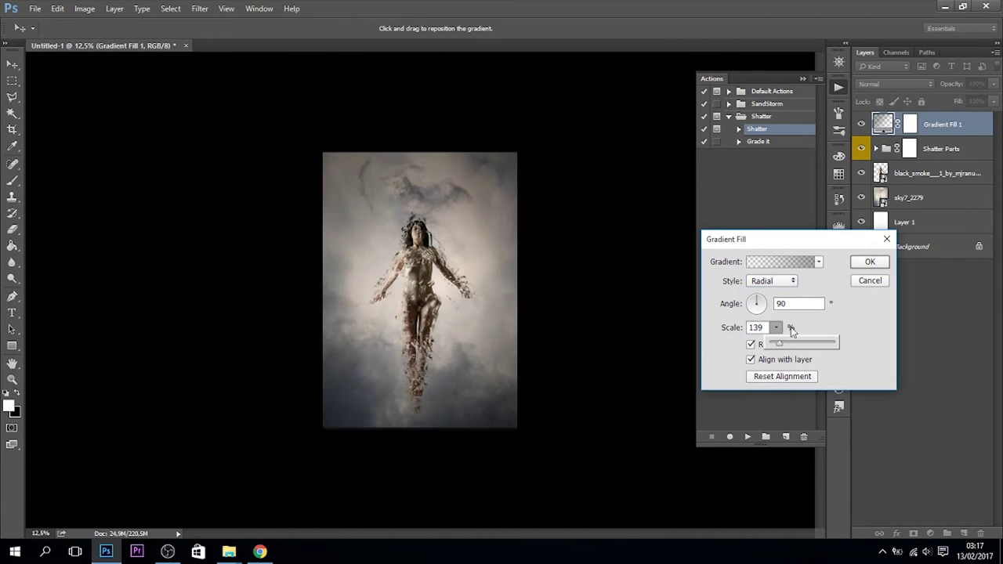
pyautogui.press('Return')
# Step: Try a drawn gradient and reordering Gradient Fill 1 with Layer 2, then undo both changes
pyautogui.rightClick(12, 245)
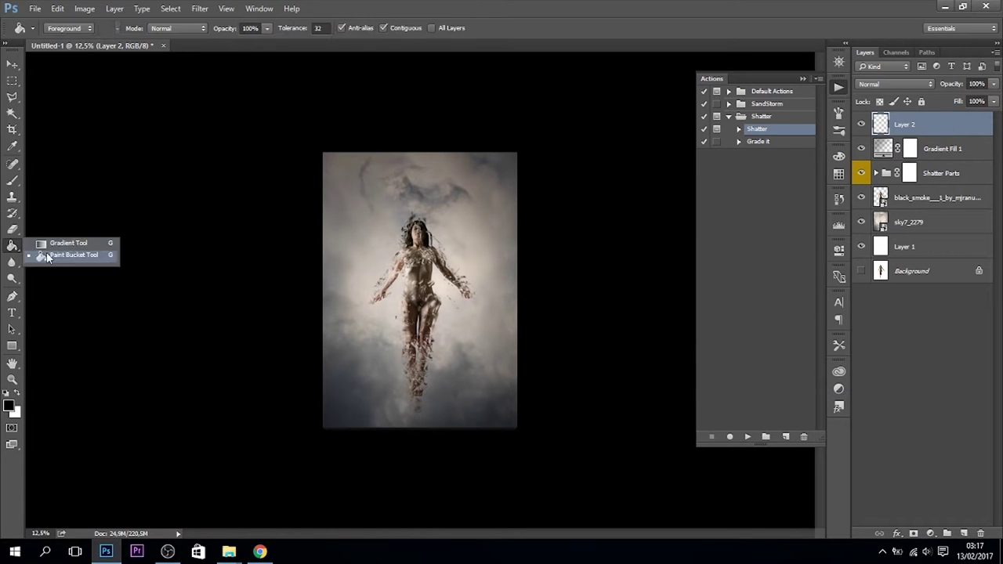
pyautogui.click(94, 237)
pyautogui.moveTo(420, 381); pyautogui.dragTo(419, 486)
pyautogui.press('8')
pyautogui.press('1')
pyautogui.moveTo(940, 148)
pyautogui.mouseDown()
pyautogui.moveTo(956, 159)
pyautogui.moveTo(948, 117)
pyautogui.mouseUp()
pyautogui.hotkey('ctrl', '+')
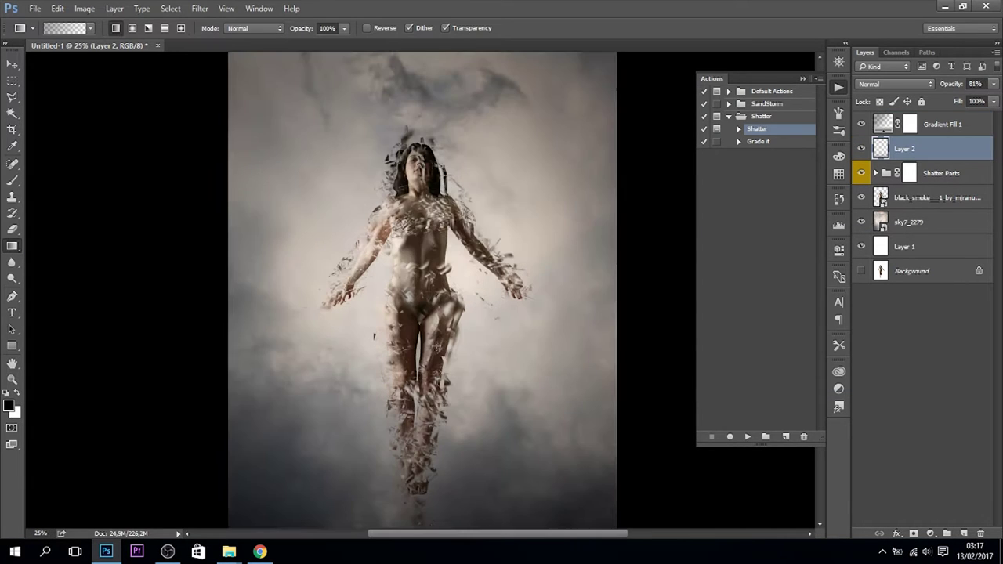
pyautogui.hotkey('ctrl', '-')
pyautogui.hotkey('ctrl', 'z')
pyautogui.hotkey('ctrl', 'z')
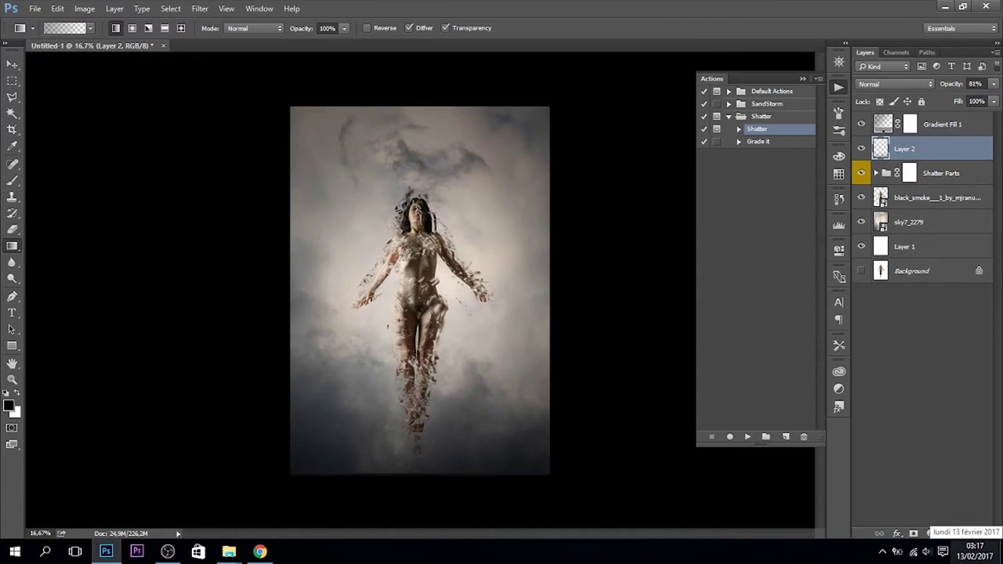
pyautogui.hotkey('ctrl', 'z')
# Step: Paint a wavy red guide stroke around the figure with the Brush tool on Layer 2
pyautogui.press('b')
pyautogui.click(8, 405)
pyautogui.click(945, 183)
pyautogui.moveTo(406, 409); pyautogui.dragTo(506, 470)
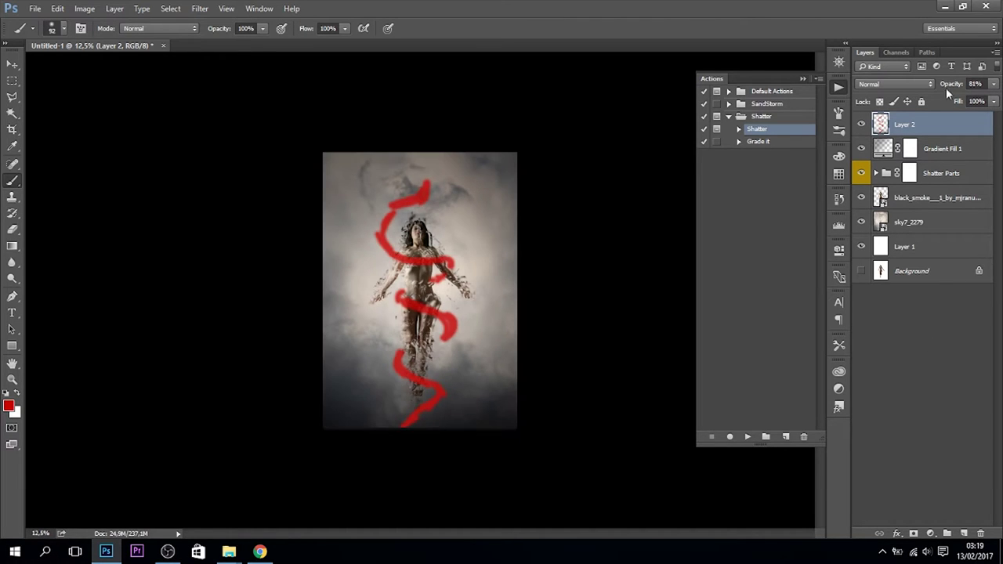
# Step: Copy a part of the blue ribbon stock to a new layer and transform it over the lower body
pyautogui.moveTo(229, 551)
pyautogui.click(162, 503)
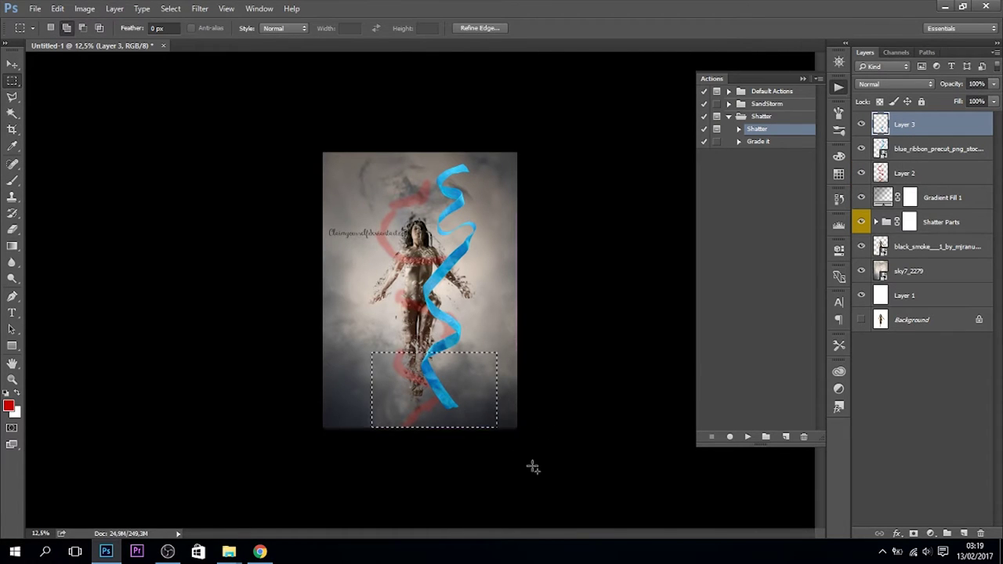
pyautogui.hotkey('ctrl', 'j')
pyautogui.click(909, 125)
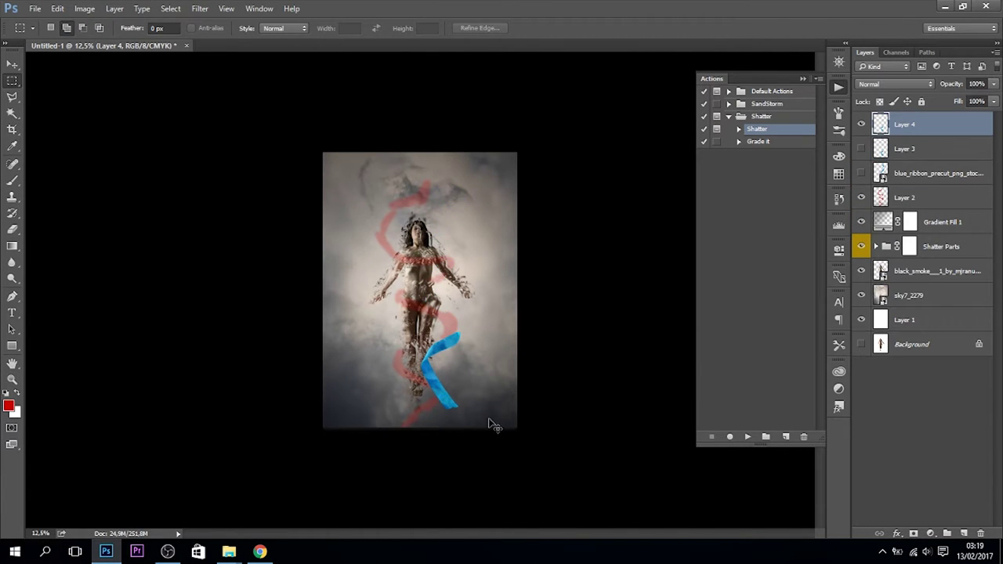
pyautogui.hotkey('ctrl', 't')
pyautogui.hotkey('ctrl', '+')
pyautogui.press('Return')
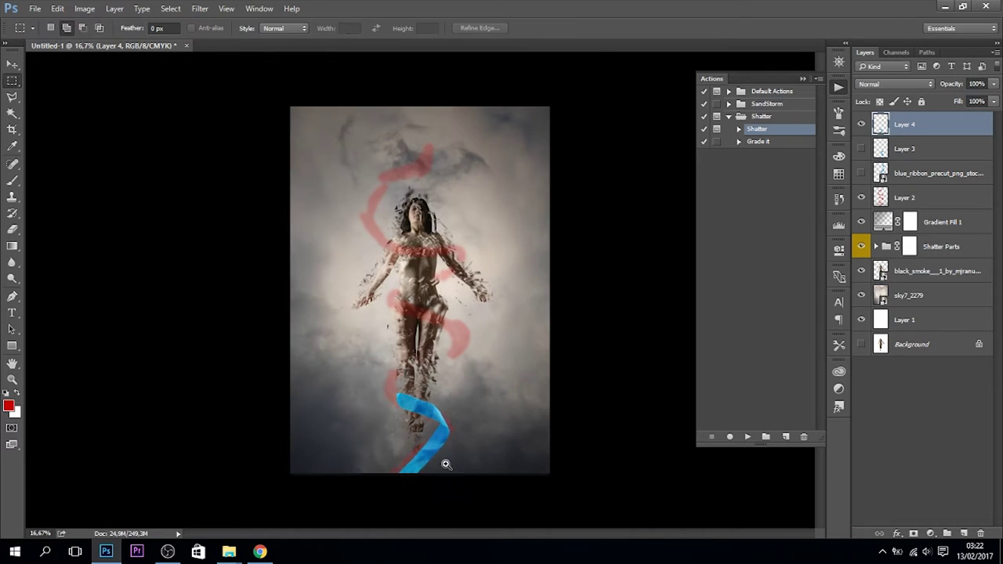
# Step: Show the Layer 3 ribbon piece, then shrink, tilt and warp it over the legs
pyautogui.hotkey('ctrl', '+')
pyautogui.click(905, 148)
pyautogui.click(861, 148)
pyautogui.hotkey('ctrl', 't')
pyautogui.moveTo(404, 417); pyautogui.dragTo(424, 365)
pyautogui.rightClick(406, 349)
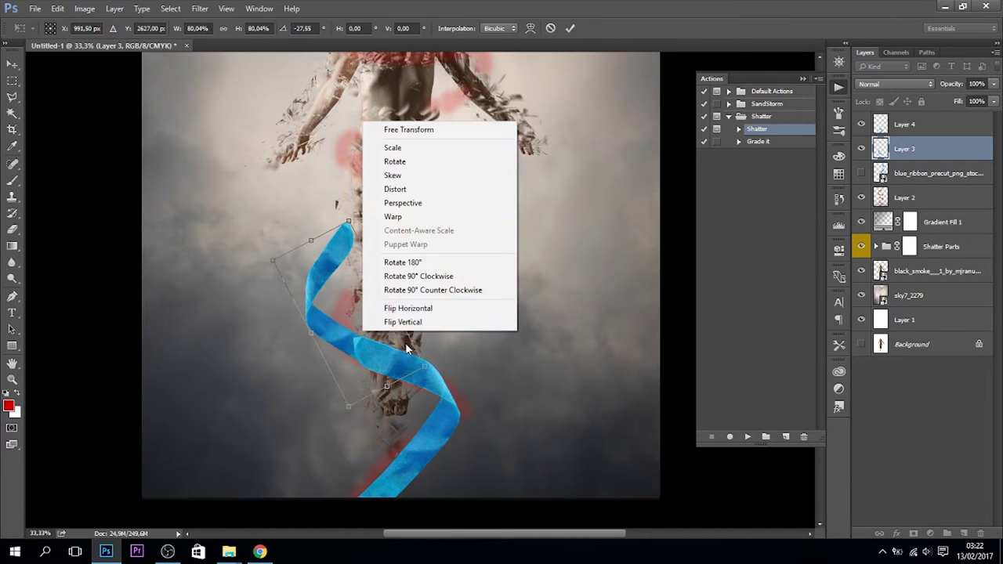
pyautogui.click(393, 216)
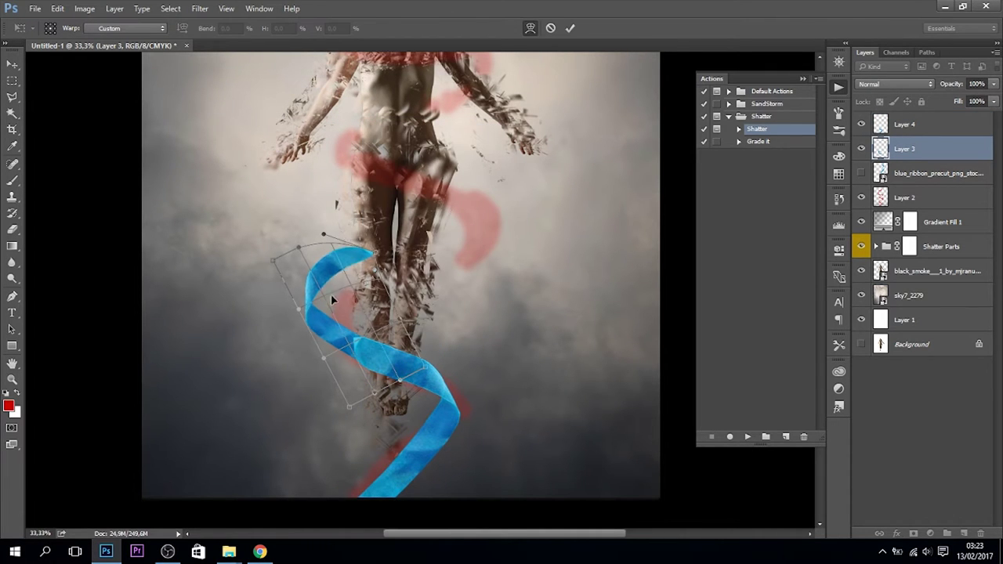
# Step: Flip the Layer 3 piece vertically and stretch and reshape it to wrap around the legs
pyautogui.hotkey('ctrl', '+')
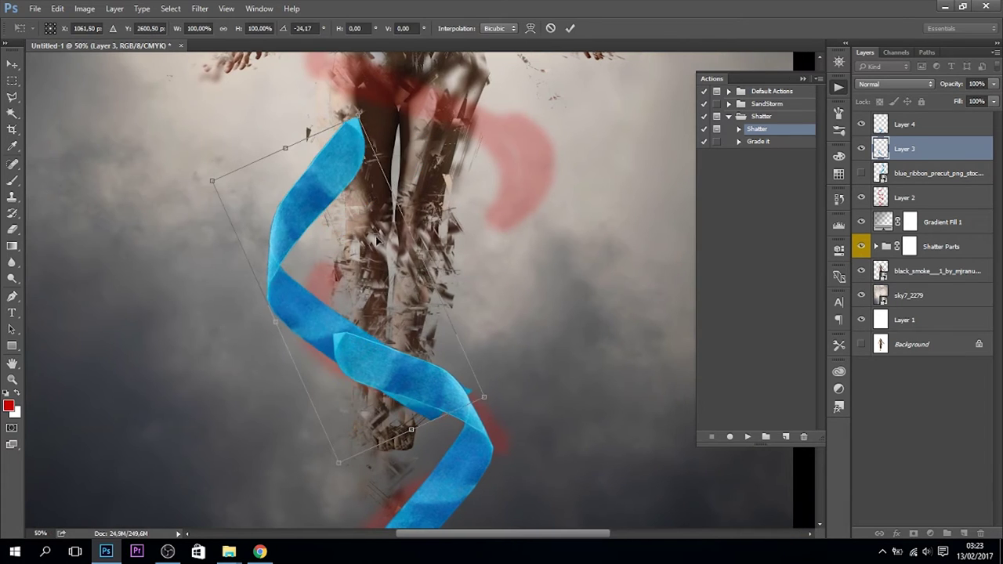
pyautogui.rightClick(382, 318)
pyautogui.click(433, 505)
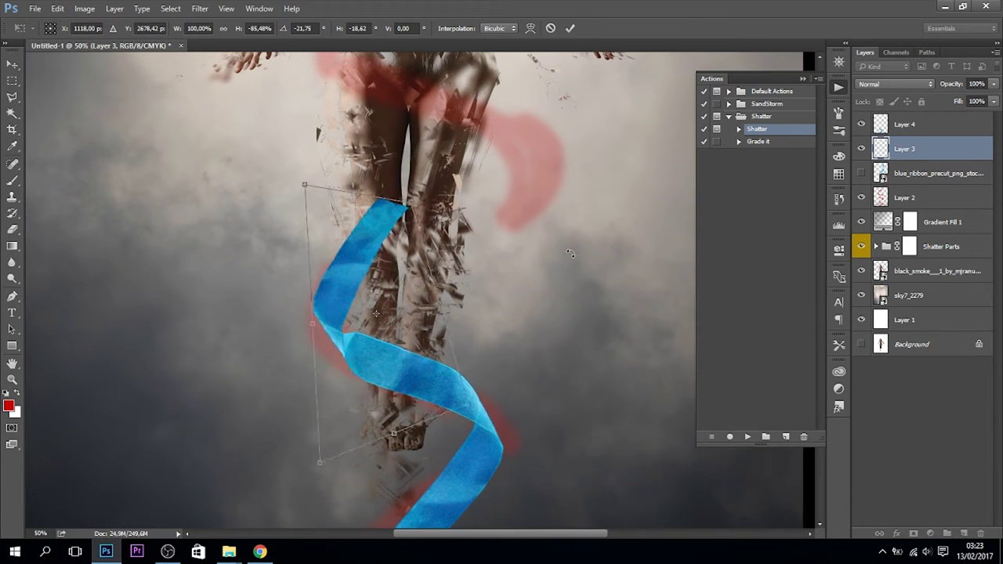
pyautogui.rightClick(410, 326)
pyautogui.click(459, 468)
pyautogui.moveTo(410, 212); pyautogui.dragTo(327, 282)
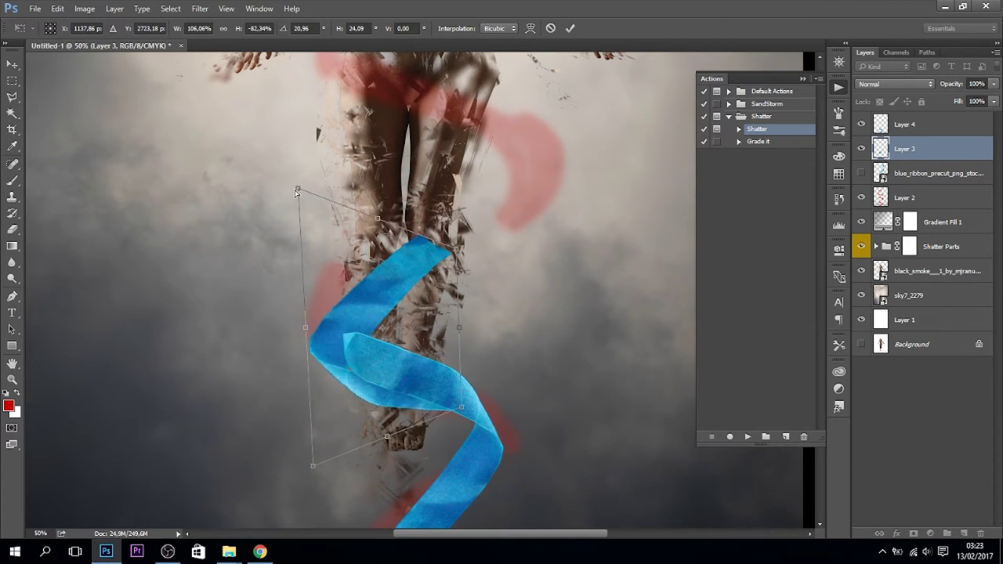
pyautogui.moveTo(376, 210); pyautogui.dragTo(377, 188)
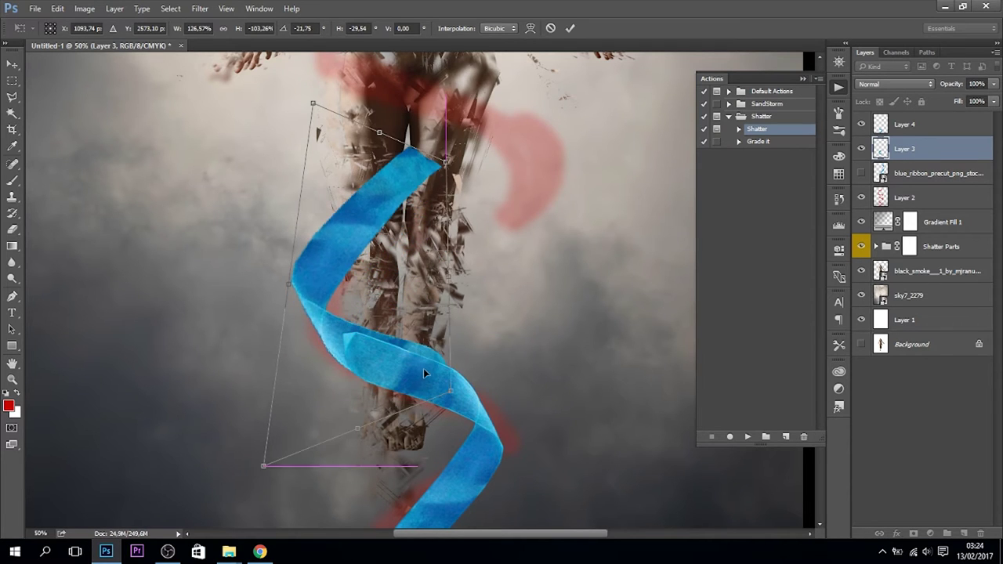
pyautogui.moveTo(285, 447); pyautogui.dragTo(264, 475)
pyautogui.moveTo(433, 388); pyautogui.dragTo(470, 403)
pyautogui.moveTo(306, 304)
pyautogui.mouseDown()
pyautogui.moveTo(265, 324)
pyautogui.moveTo(253, 290)
pyautogui.mouseUp()
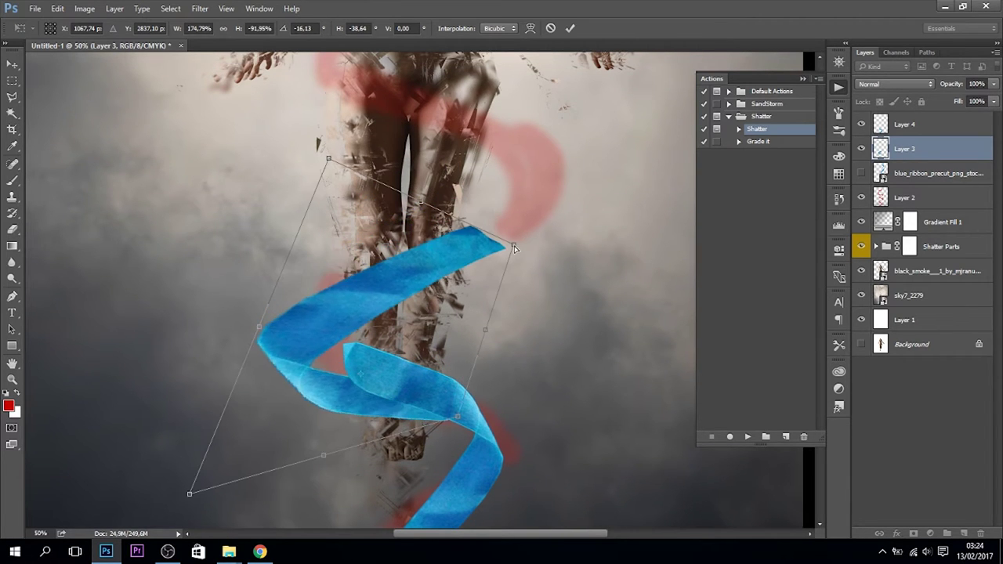
pyautogui.moveTo(189, 494); pyautogui.dragTo(191, 416)
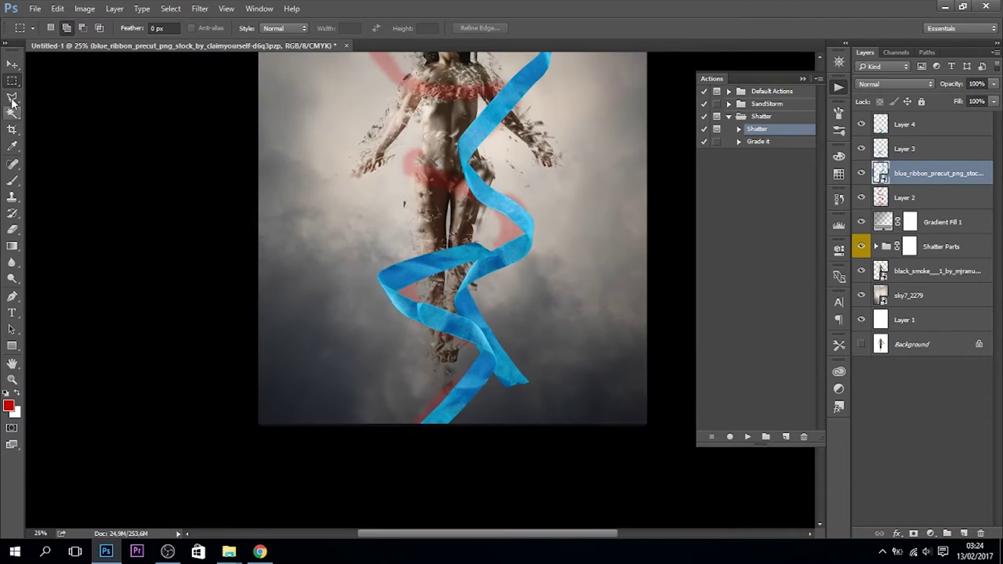
# Step: Copy another ribbon part to Layer 5 and skew, widen and rotate it over the torso
pyautogui.hotkey('ctrl', 'j')
pyautogui.click(861, 197)
pyautogui.hotkey('ctrl', 't')
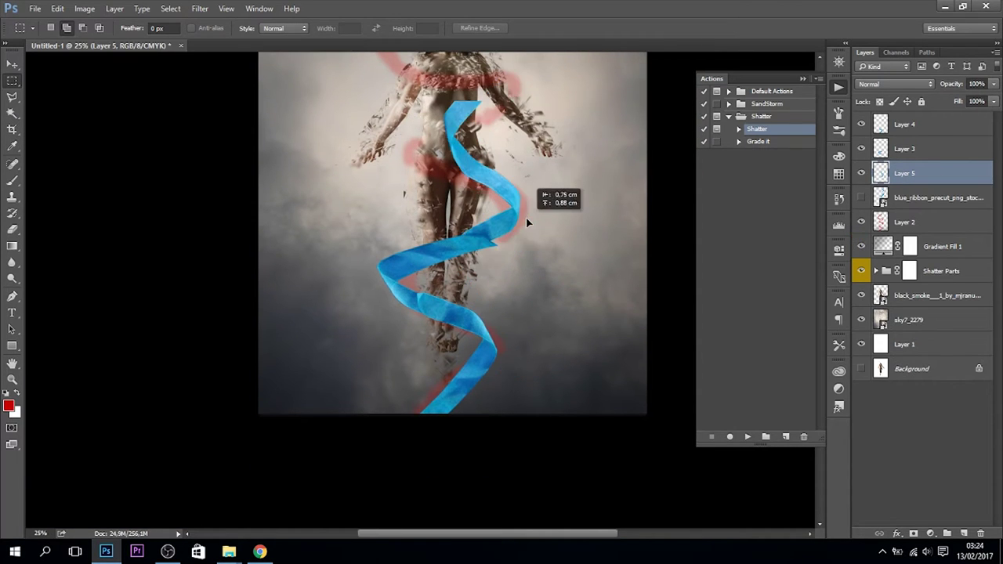
pyautogui.rightClick(472, 105)
pyautogui.click(501, 220)
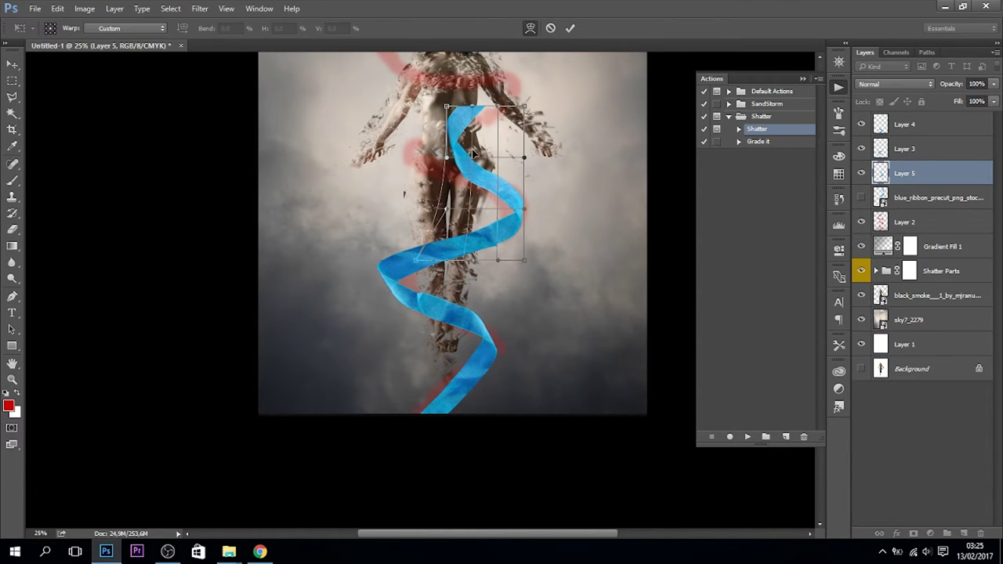
pyautogui.moveTo(436, 156); pyautogui.dragTo(436, 92)
pyautogui.moveTo(481, 192); pyautogui.dragTo(549, 219)
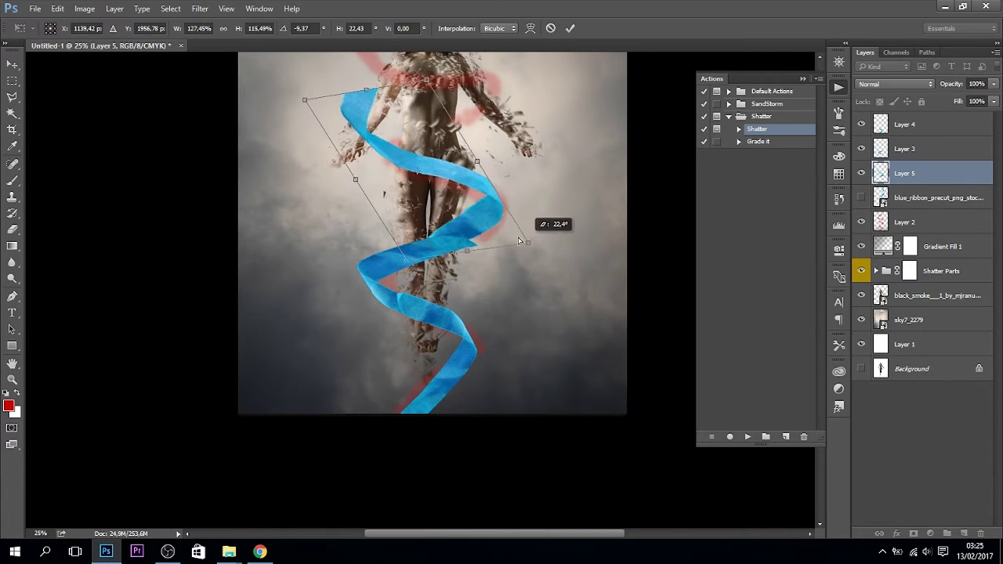
pyautogui.moveTo(502, 157); pyautogui.dragTo(450, 103)
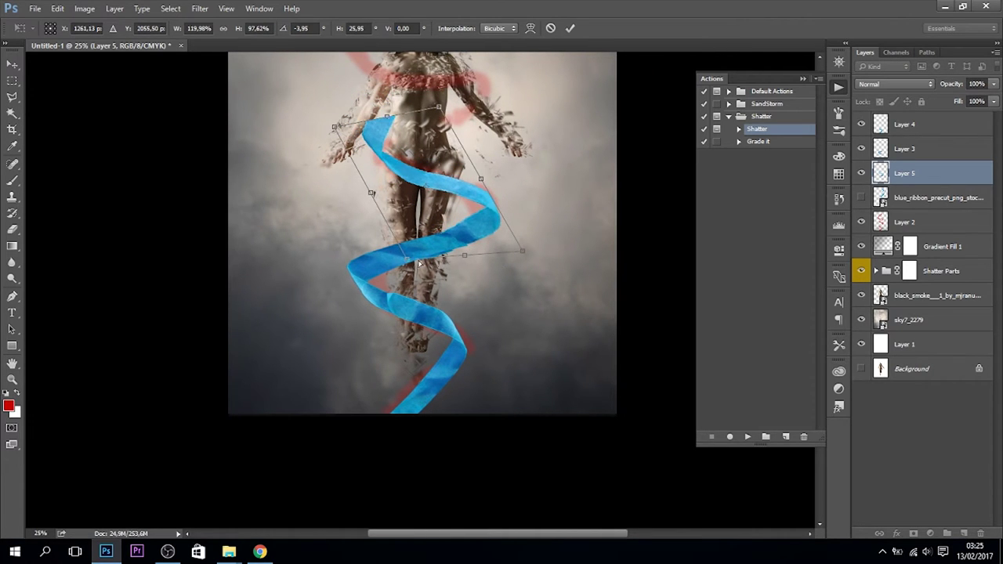
pyautogui.press('Return')
pyautogui.hotkey('ctrl', '-')
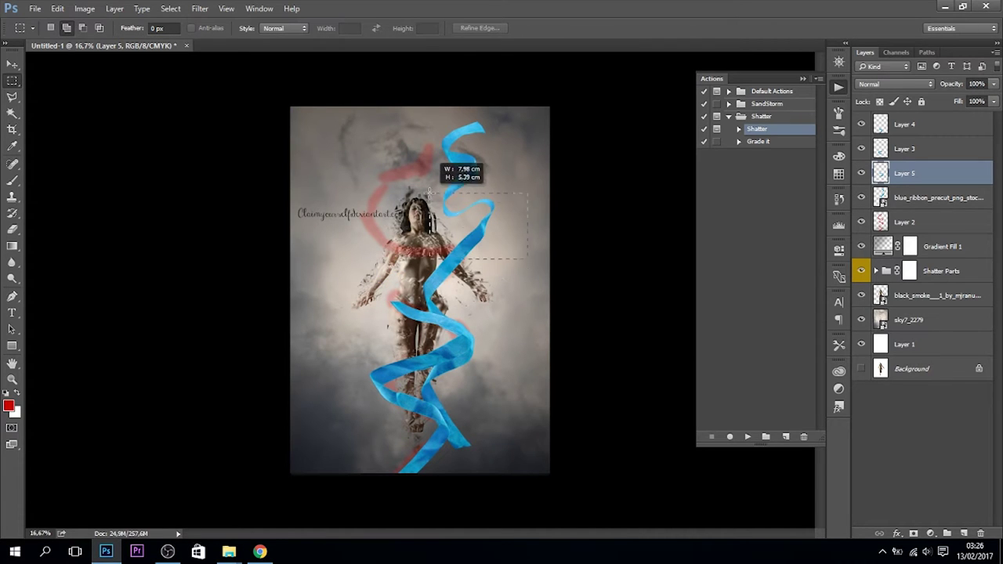
# Step: Cut another ribbon section to a new layer, warp it into place, and set up the Eraser brush
pyautogui.click(933, 197)
pyautogui.hotkey('ctrl', 'j')
pyautogui.hotkey('ctrl', 't')
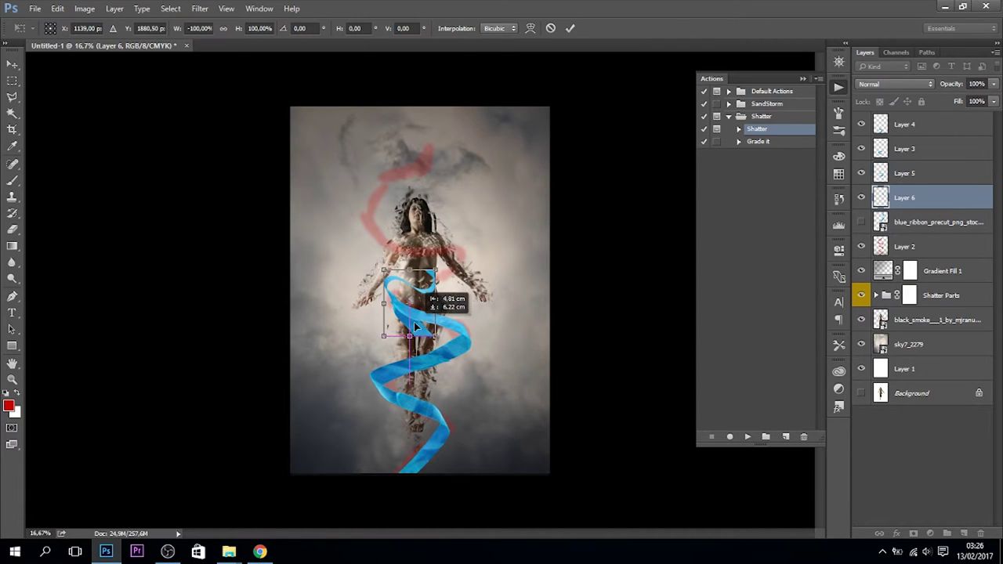
pyautogui.hotkey('ctrl', '+')
pyautogui.hotkey('ctrl', '+')
pyautogui.hotkey('ctrl', '+')
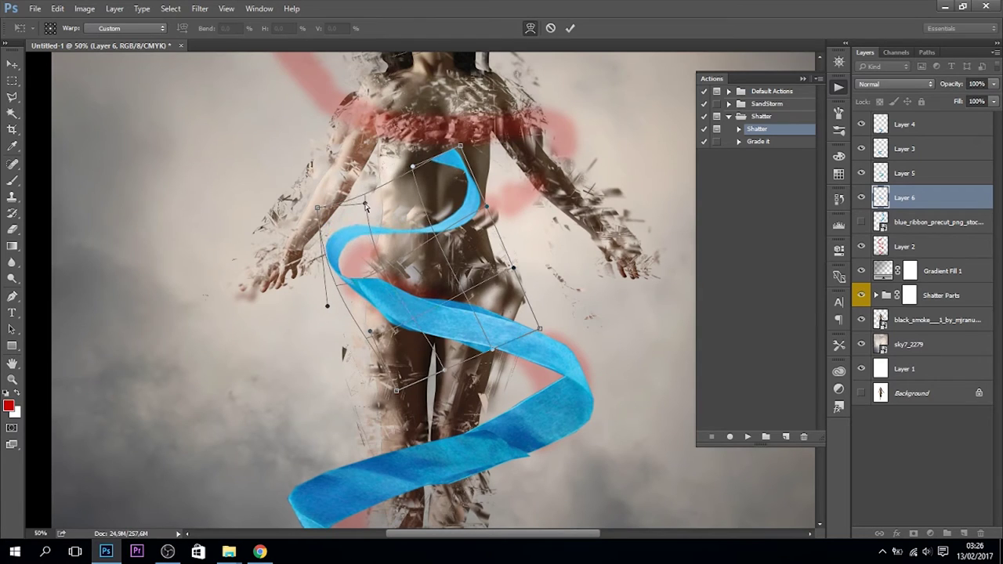
pyautogui.press('Return')
pyautogui.press('e')
pyautogui.rightClick(486, 157)
pyautogui.press('Return')
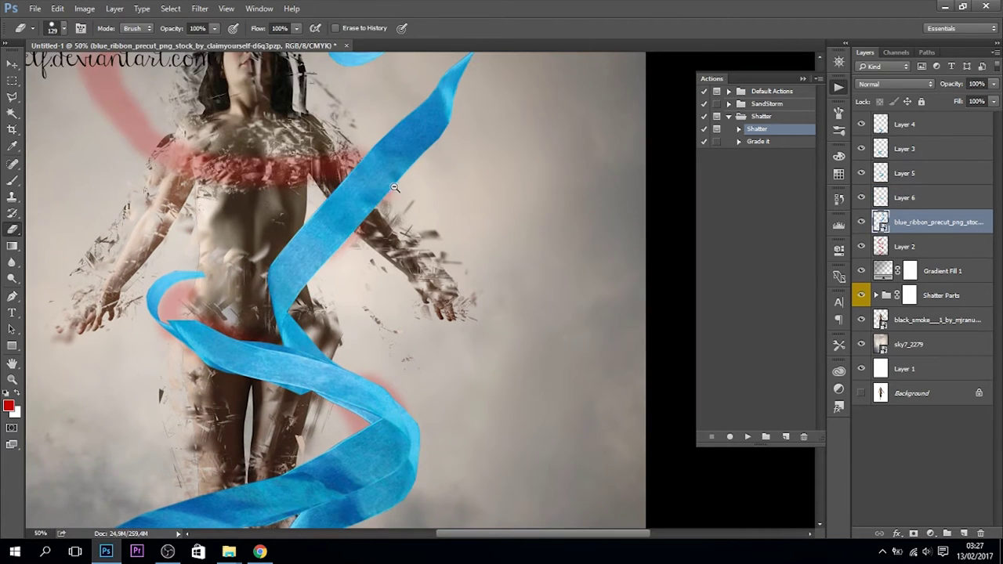
pyautogui.hotkey('ctrl', '-')
pyautogui.hotkey('ctrl', '-')
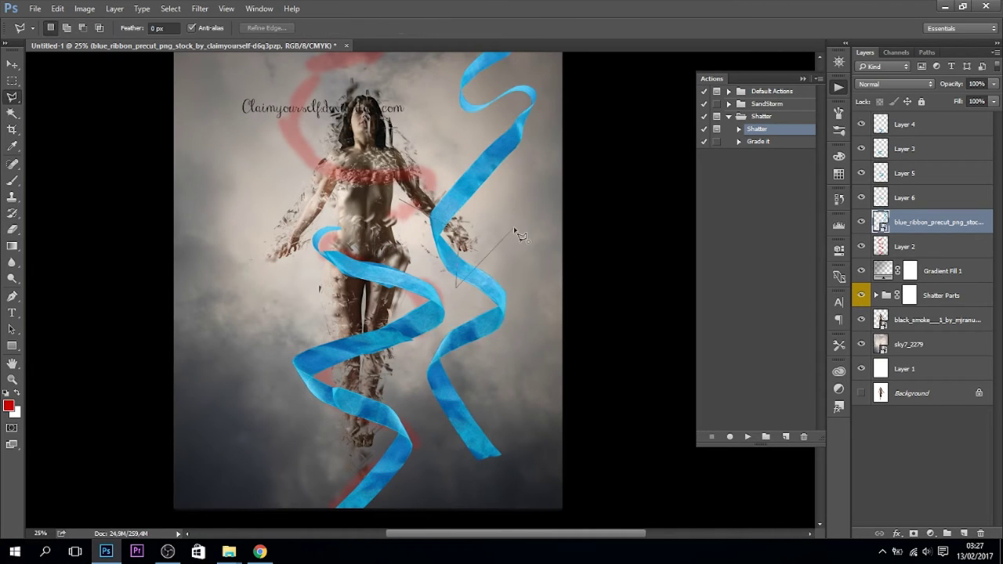
# Step: Copy a lasso-selected ribbon part to a new layer, rotating and warping it across the chest
pyautogui.click(492, 108)
pyautogui.hotkey('ctrl', 'j')
pyautogui.hotkey('ctrl', 't')
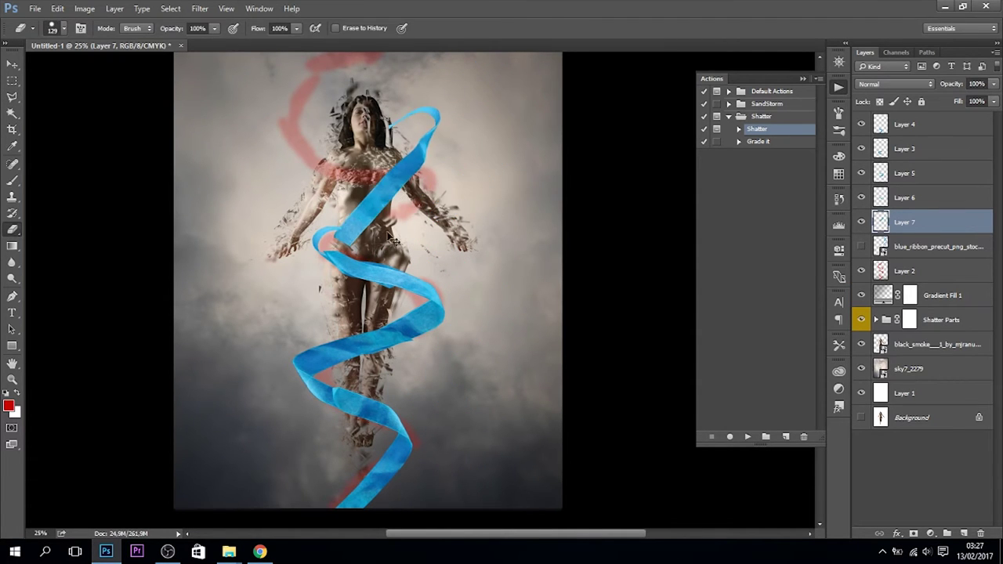
pyautogui.moveTo(502, 102); pyautogui.dragTo(411, 227)
pyautogui.rightClick(382, 251)
pyautogui.click(408, 353)
pyautogui.hotkey('ctrl', '+')
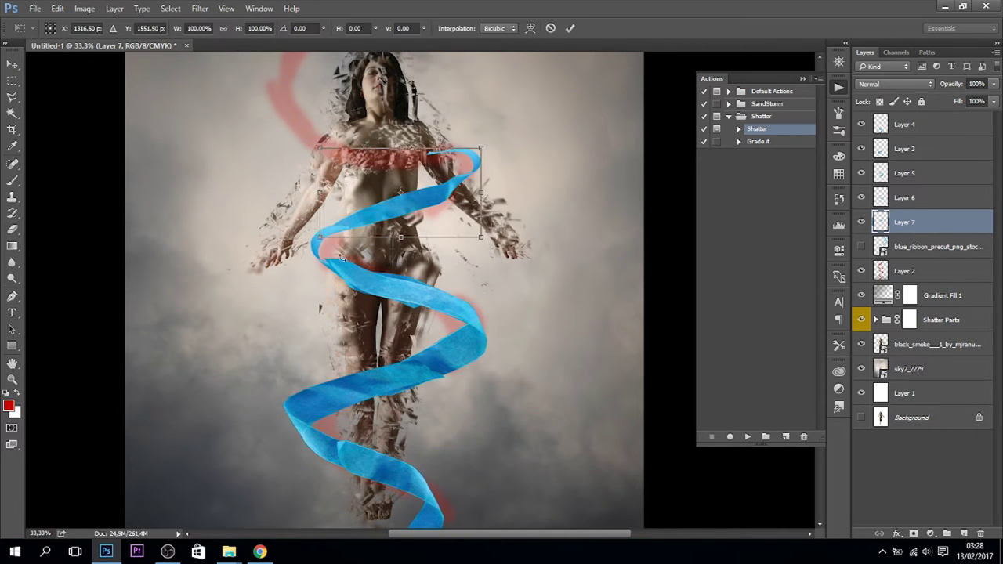
pyautogui.hotkey('ctrl', '+')
pyautogui.press('Return')
# Step: Show the original blue ribbon layer again and copy an upper ribbon part to a new layer
pyautogui.hotkey('ctrl', 'alt', 'a')
pyautogui.click(932, 246)
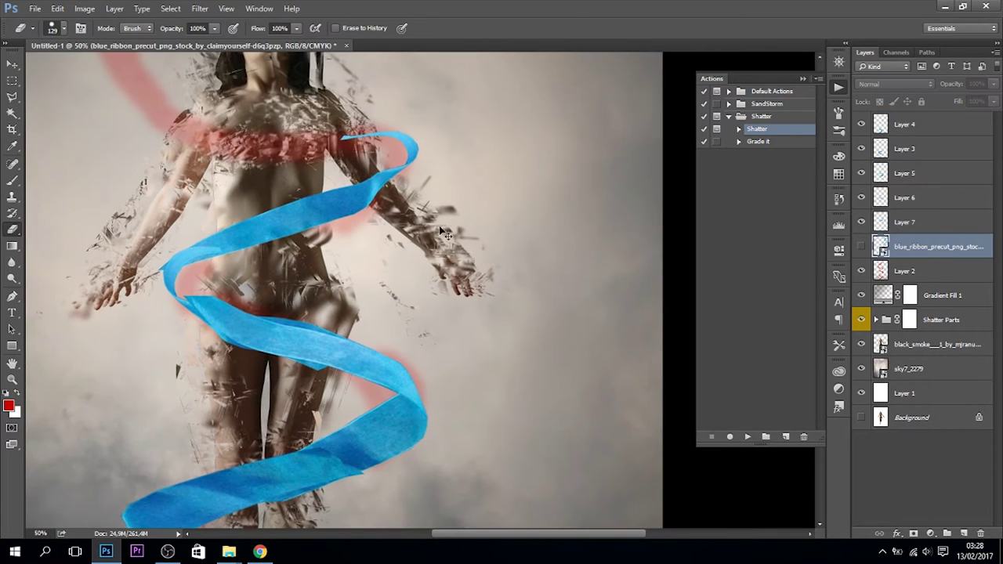
pyautogui.hotkey('ctrl', '-')
pyautogui.hotkey('ctrl', '-')
pyautogui.hotkey('ctrl', '-')
pyautogui.click(862, 247)
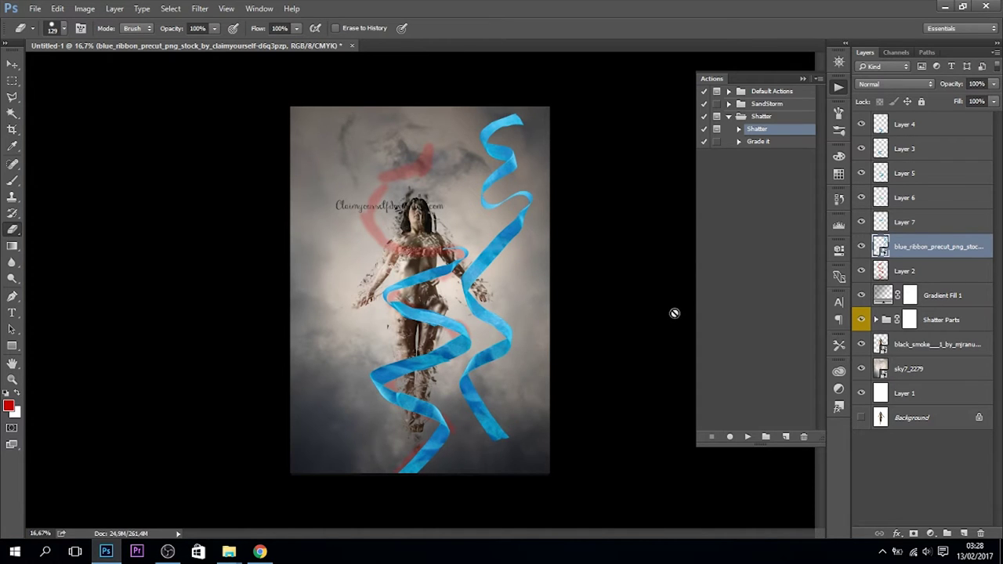
pyautogui.hotkey('ctrl', '+')
pyautogui.press('l')
pyautogui.scroll(-1, 547, 153)
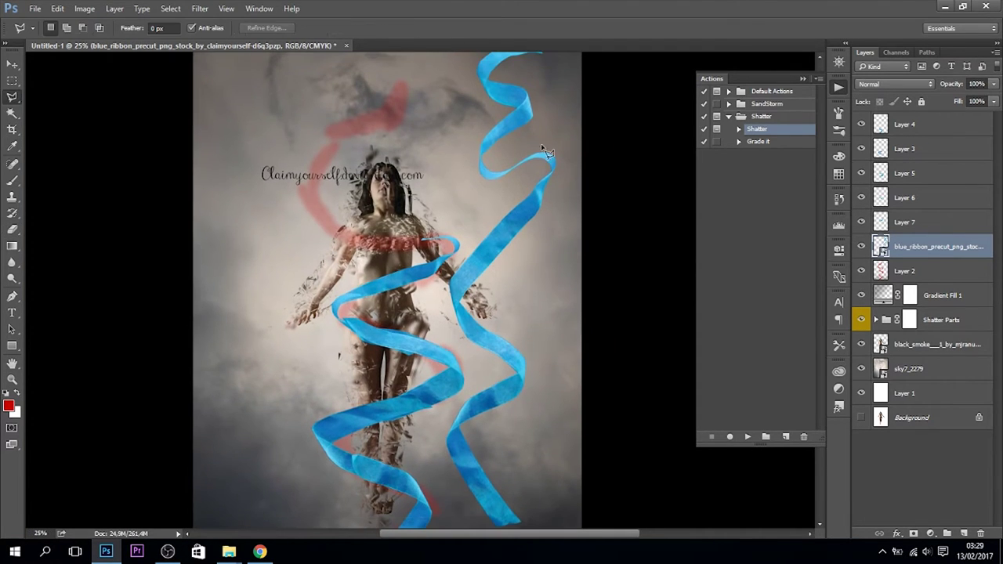
pyautogui.hotkey('ctrl', 'j')
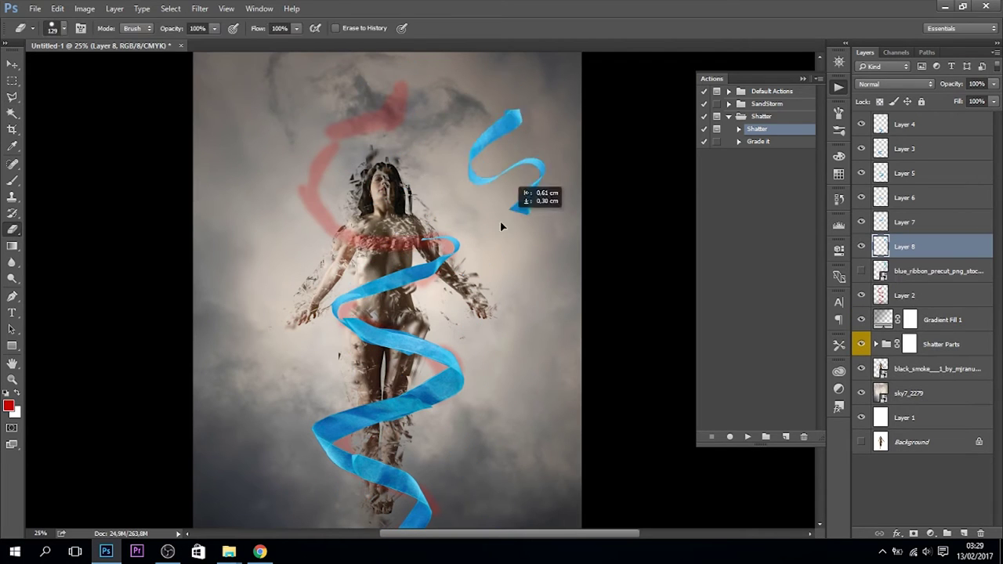
# Step: Flip, enlarge and rotate the Layer 8 ribbon piece across the upper body
pyautogui.hotkey('ctrl', 't')
pyautogui.rightClick(421, 272)
pyautogui.click(458, 315)
pyautogui.moveTo(454, 252)
pyautogui.mouseDown()
pyautogui.moveTo(181, 153)
pyautogui.moveTo(571, 191)
pyautogui.mouseUp()
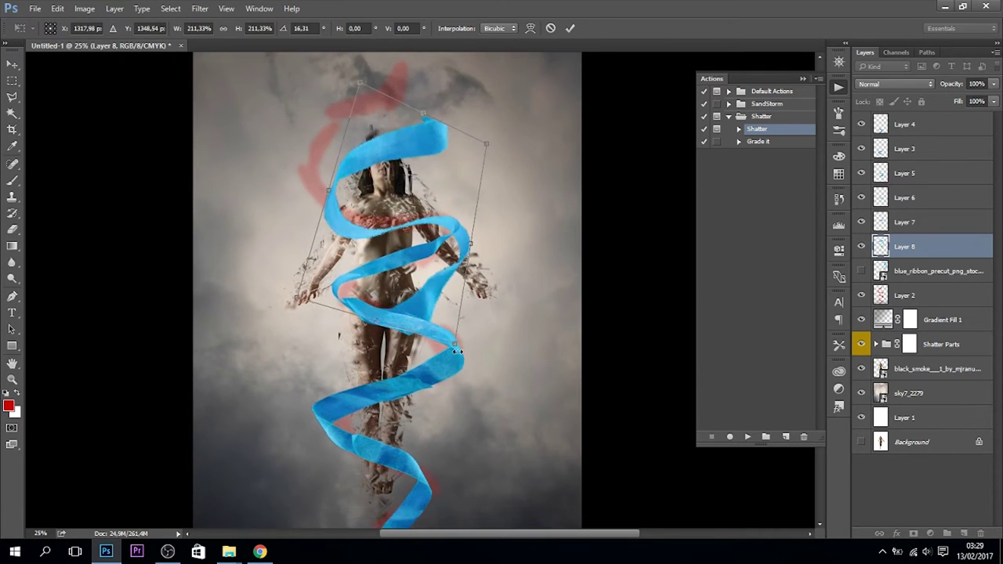
pyautogui.moveTo(457, 352); pyautogui.dragTo(198, 179)
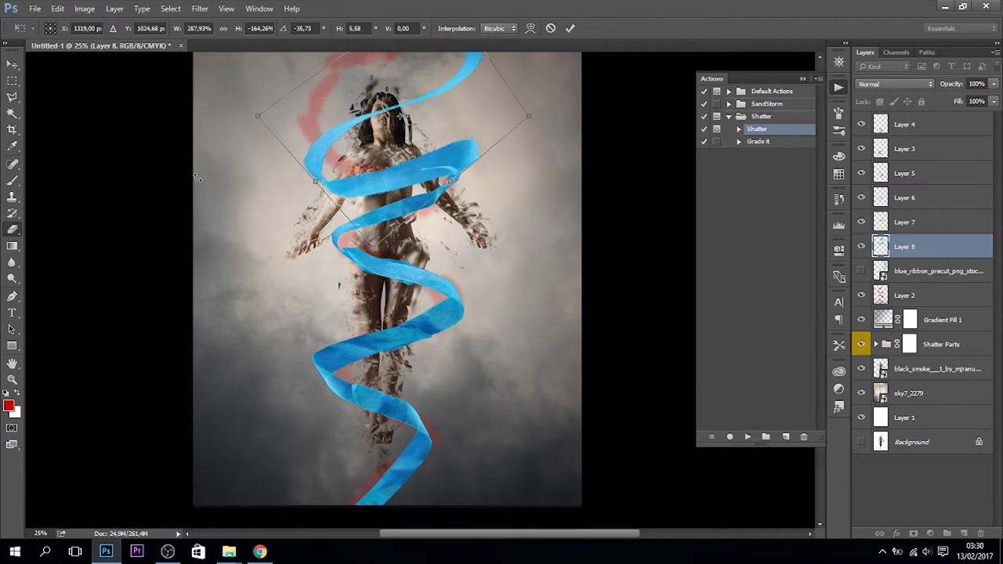
pyautogui.rightClick(421, 190)
pyautogui.click(451, 389)
pyautogui.moveTo(405, 240)
pyautogui.mouseDown()
pyautogui.moveTo(399, 268)
pyautogui.moveTo(396, 231)
pyautogui.mouseUp()
pyautogui.moveTo(279, 168); pyautogui.dragTo(382, 124)
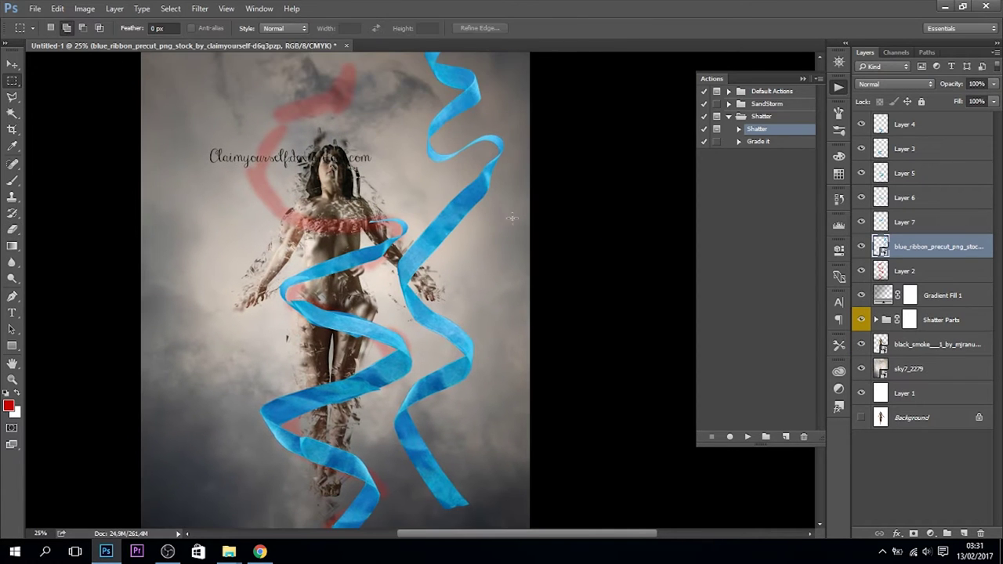
# Step: Copy another ribbon piece, flip it horizontally and vertically, and place it on the woman's chest
pyautogui.hotkey('ctrl', 'j')
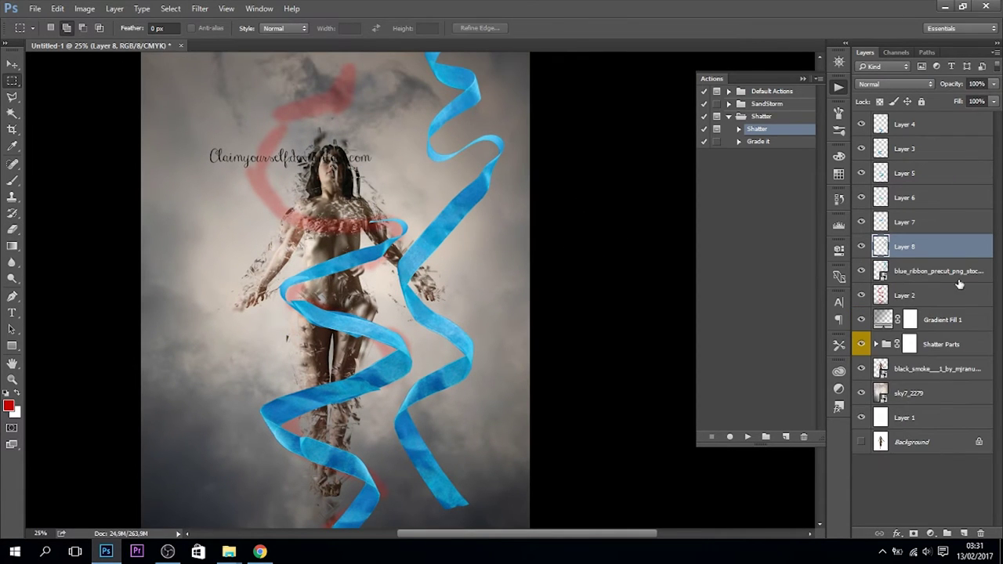
pyautogui.hotkey('ctrl', 't')
pyautogui.rightClick(475, 241)
pyautogui.click(548, 403)
pyautogui.moveTo(470, 259)
pyautogui.mouseDown()
pyautogui.moveTo(411, 196)
pyautogui.moveTo(342, 212)
pyautogui.mouseUp()
pyautogui.rightClick(339, 205)
pyautogui.click(376, 426)
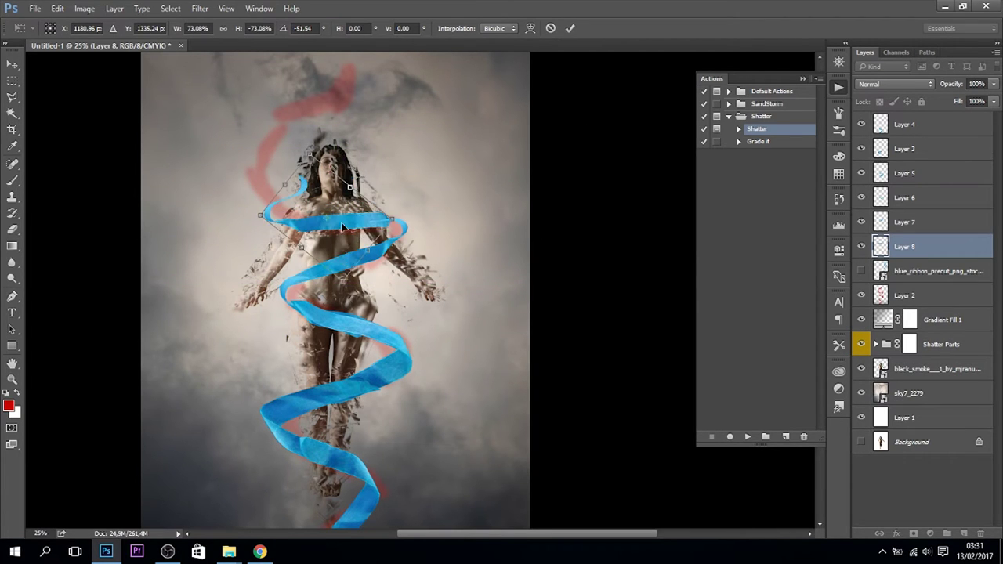
pyautogui.hotkey('ctrl', '+')
pyautogui.press('Return')
pyautogui.press('e')
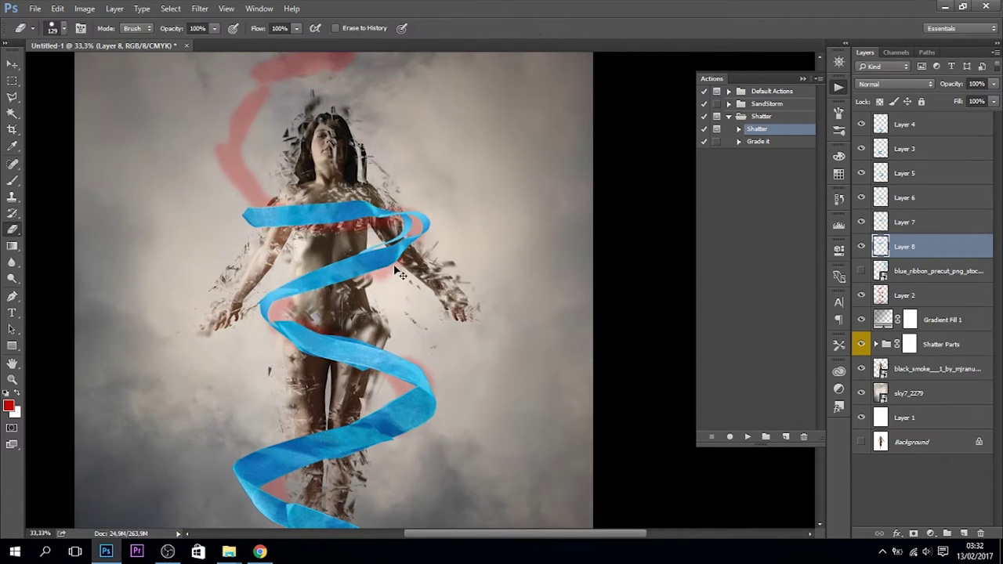
pyautogui.hotkey('ctrl', '+')
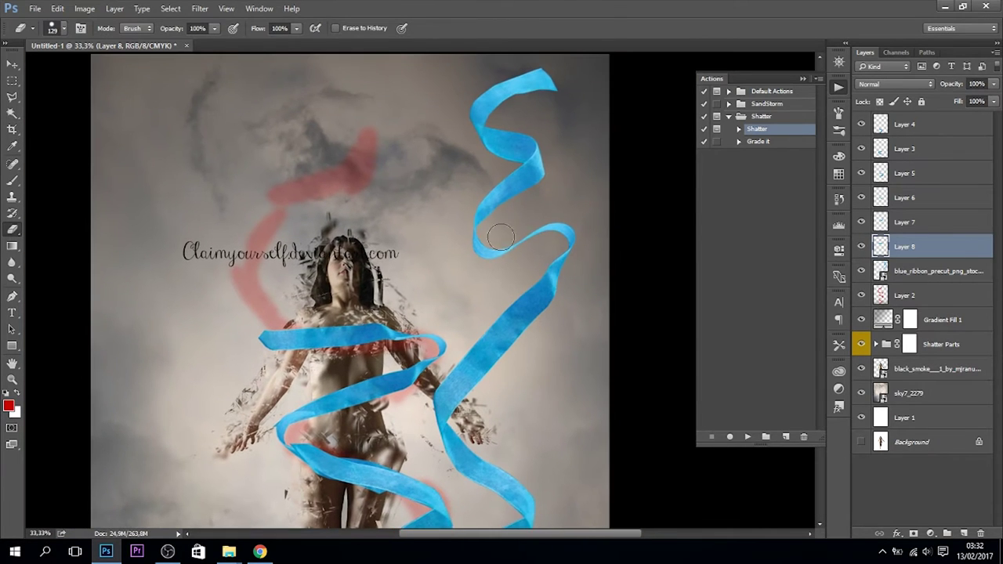
# Step: Copy the stock's top ribbon loop to a new layer, flipped horizontally and placed over the shoulder
pyautogui.moveTo(413, 81); pyautogui.dragTo(619, 243)
pyautogui.hotkey('ctrl', 'j')
pyautogui.press('Return')
pyautogui.click(938, 270)
pyautogui.hotkey('ctrl', 'j')
pyautogui.hotkey('ctrl', 't')
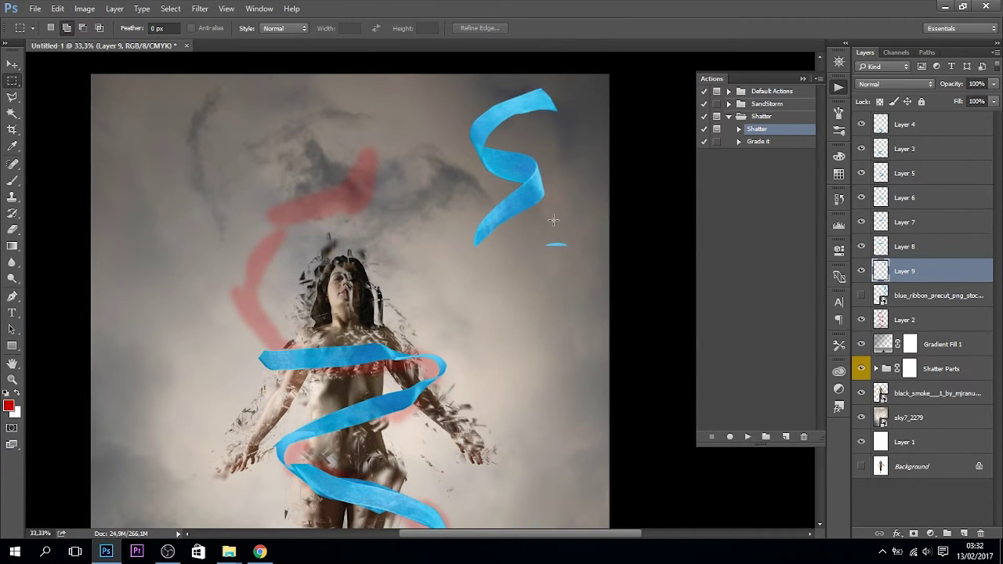
pyautogui.moveTo(509, 156); pyautogui.dragTo(337, 258)
pyautogui.moveTo(439, 282); pyautogui.dragTo(451, 305)
pyautogui.rightClick(305, 317)
pyautogui.click(316, 497)
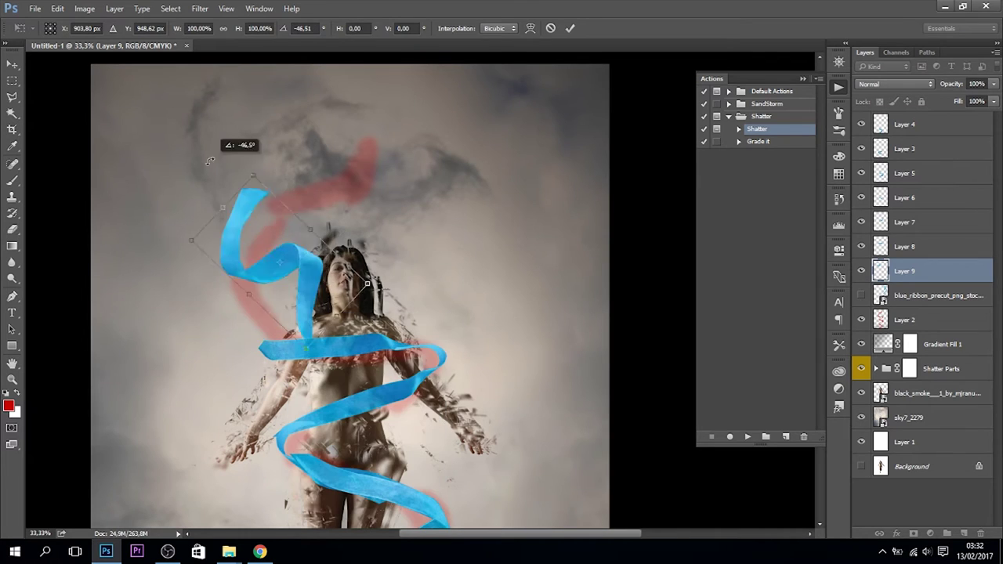
pyautogui.moveTo(330, 328); pyautogui.dragTo(270, 368)
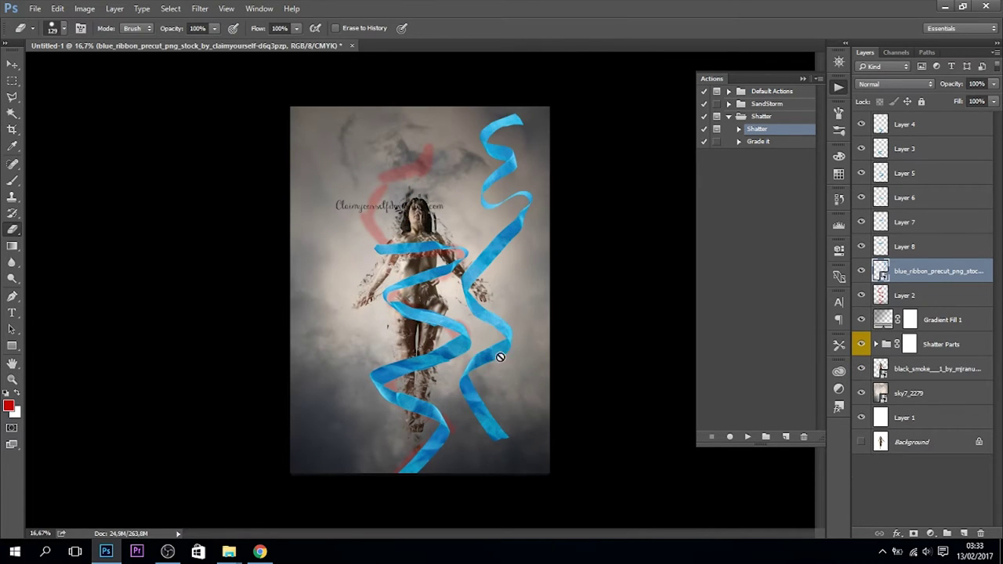
# Step: Copy another ribbon part and rotate it around the head, shifted slightly left
pyautogui.hotkey('ctrl', 'j')
pyautogui.click(861, 296)
pyautogui.hotkey('ctrl', 't')
pyautogui.moveTo(405, 254); pyautogui.dragTo(408, 266)
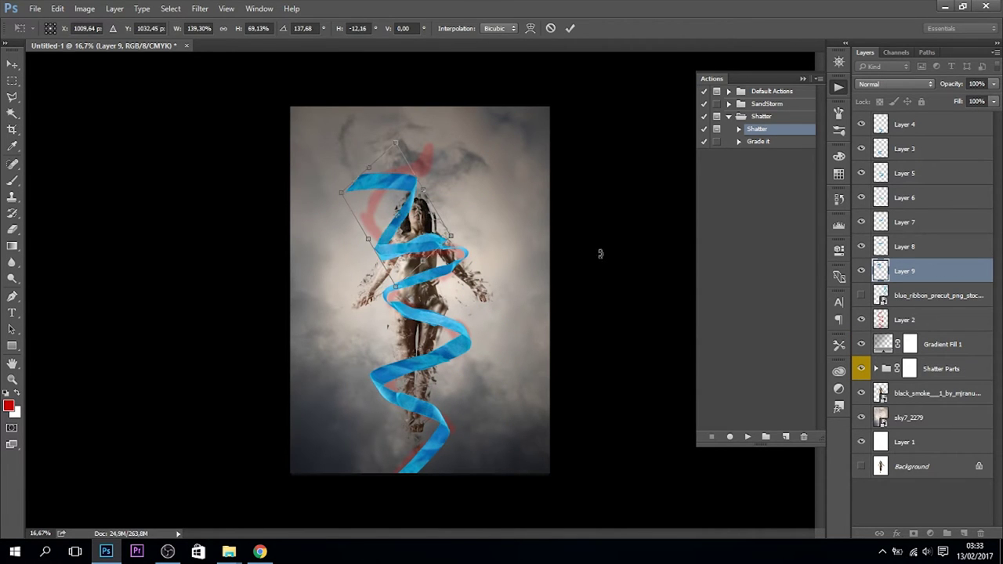
pyautogui.press('Return')
pyautogui.moveTo(415, 258); pyautogui.dragTo(387, 262)
# Step: Erase the stray ribbon fragment near the top with the Eraser
pyautogui.press('e')
pyautogui.hotkey('ctrl', '+')
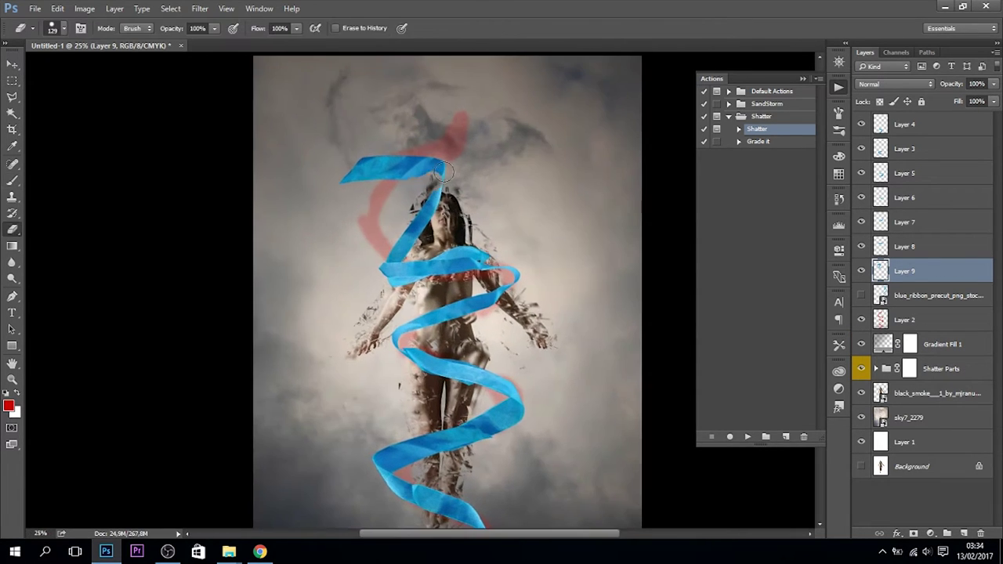
pyautogui.moveTo(426, 164); pyautogui.dragTo(345, 174)
pyautogui.hotkey('ctrl', '+')
pyautogui.hotkey('ctrl', '+')
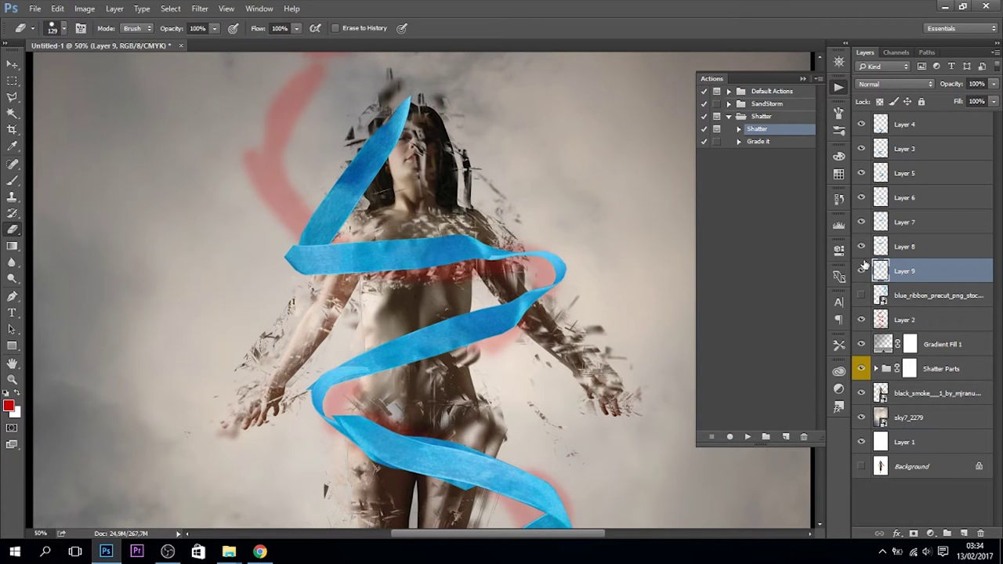
pyautogui.click(901, 246)
pyautogui.hotkey('ctrl', '+')
# Step: Set the Eraser opacity to 41% for softening the ribbon pieces
pyautogui.click(170, 9)
pyautogui.click(182, 220)
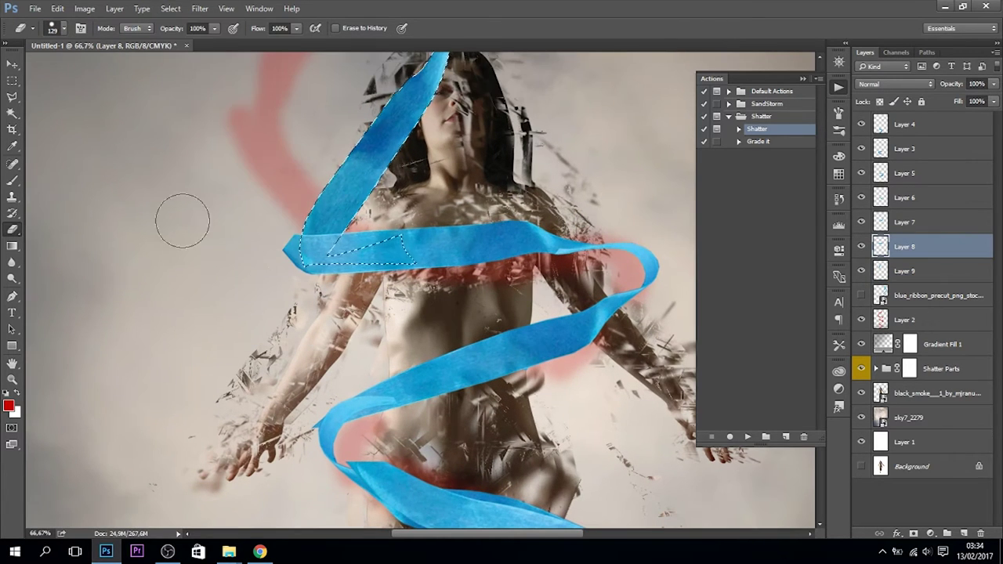
pyautogui.hotkey('alt', ']')
pyautogui.write('41')
pyautogui.press('Return')
pyautogui.hotkey('ctrl', '+')
pyautogui.hotkey('ctrl', '+')
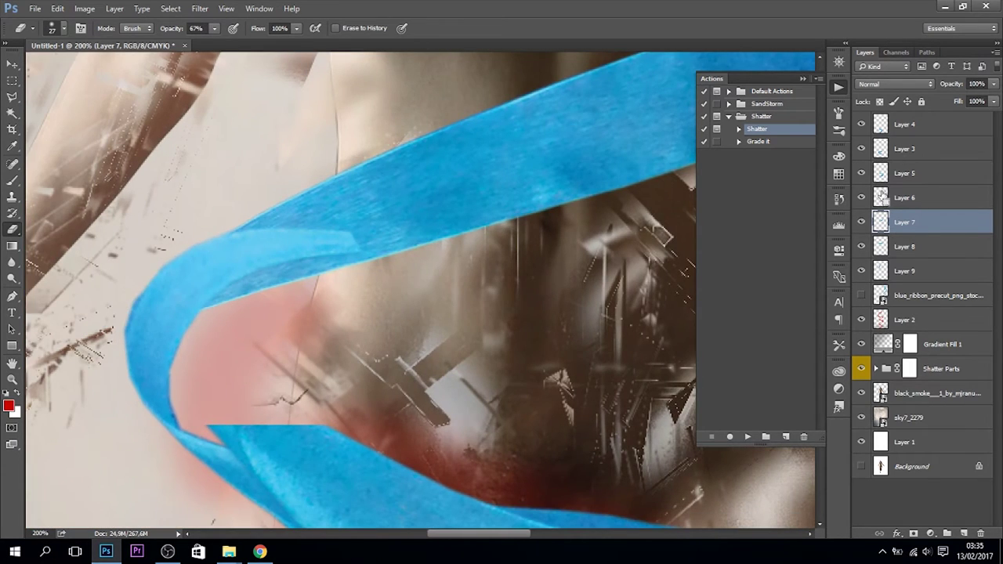
# Step: Bend the Layer 6 ribbon piece's mid-section to follow the legs
pyautogui.keyDown('ctrl'); pyautogui.click(880, 222); pyautogui.keyUp('ctrl')
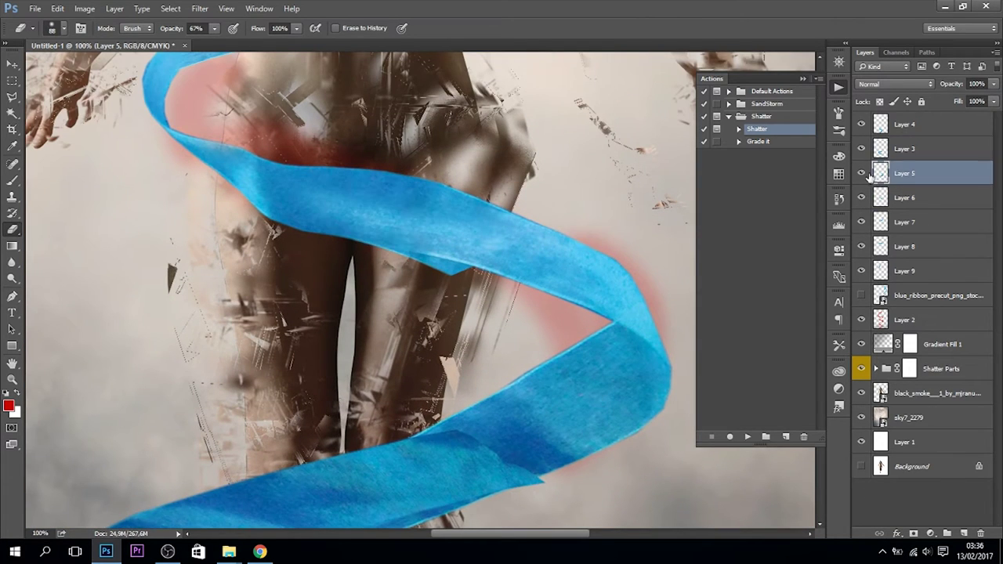
pyautogui.hotkey('ctrl', 't')
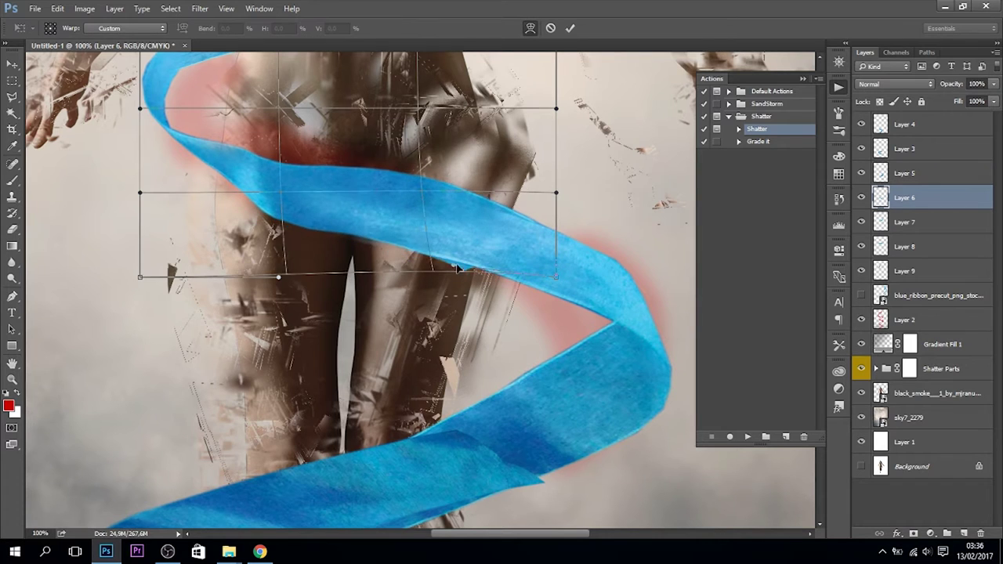
pyautogui.moveTo(459, 268); pyautogui.dragTo(543, 216)
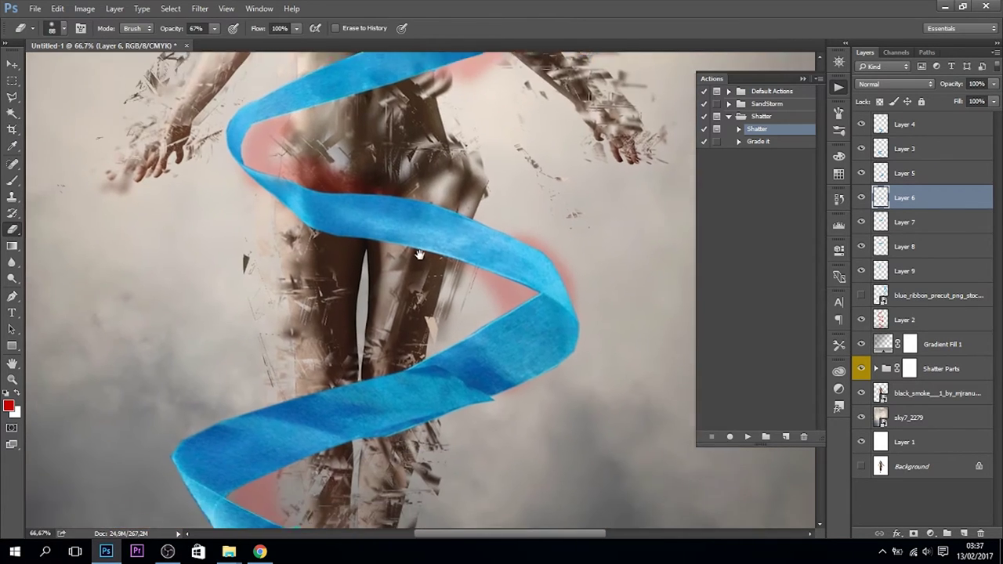
pyautogui.click(865, 174)
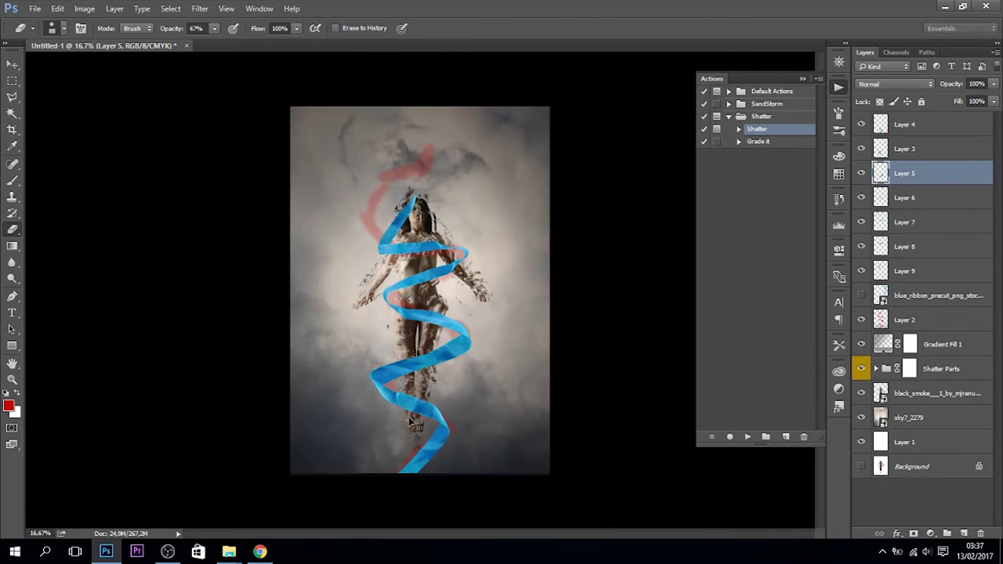
pyautogui.moveTo(483, 384); pyautogui.dragTo(403, 380)
# Step: Warp the lower ribbon piece so it curves around the lower legs
pyautogui.keyDown('ctrl'); pyautogui.click(881, 149); pyautogui.keyUp('ctrl')
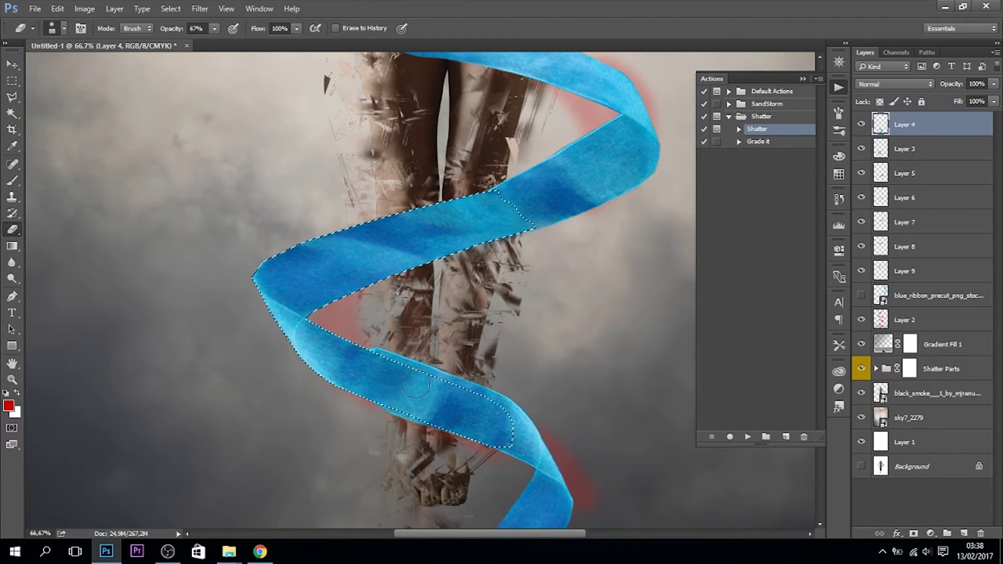
pyautogui.hotkey('ctrl', 't')
pyautogui.rightClick(426, 181)
pyautogui.click(447, 261)
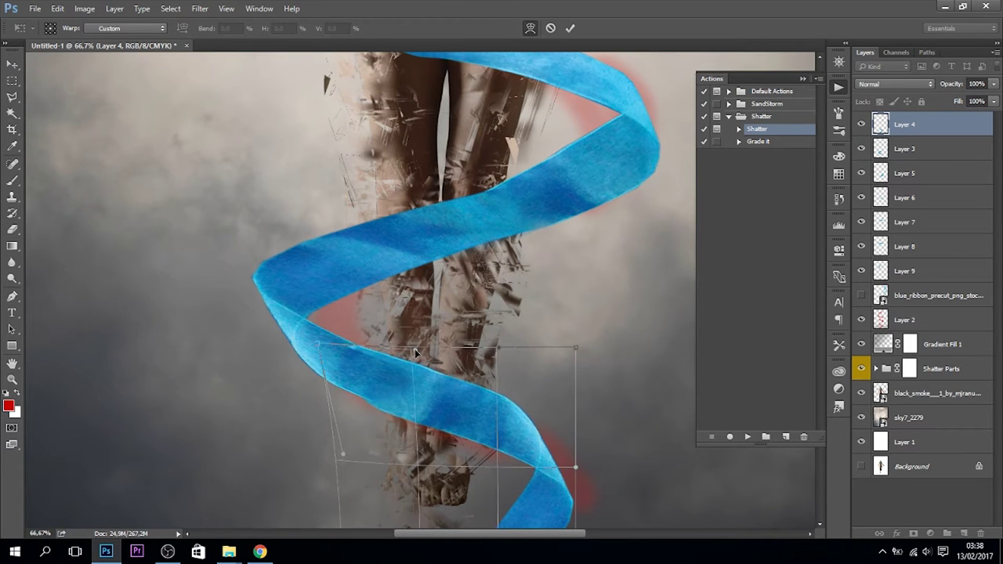
pyautogui.moveTo(414, 348); pyautogui.dragTo(350, 438)
pyautogui.press('Return')
pyautogui.press('e')
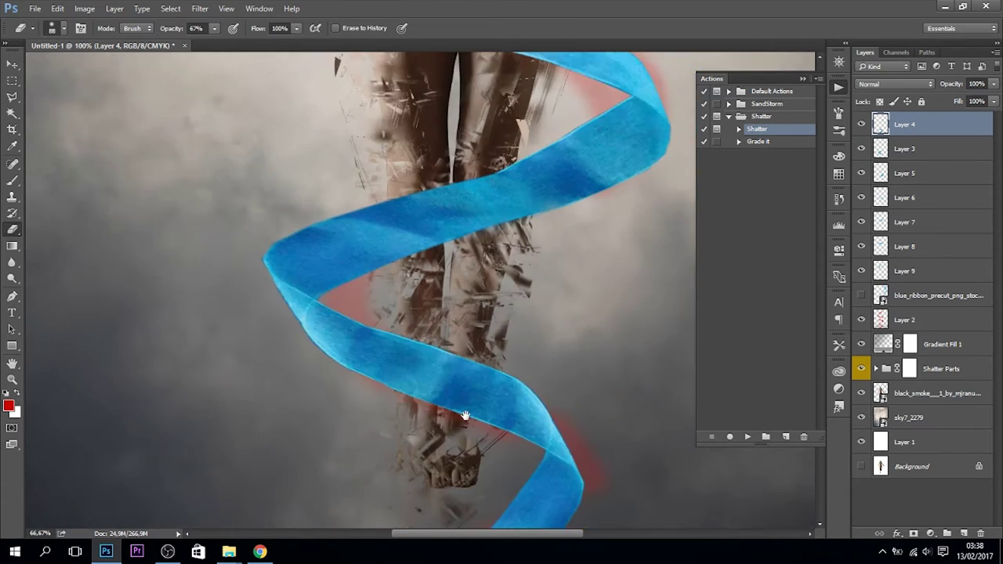
pyautogui.hotkey('ctrl', '-')
pyautogui.hotkey('ctrl', '-')
pyautogui.hotkey('ctrl', '-')
pyautogui.keyDown('shift'); pyautogui.click(904, 246); pyautogui.keyUp('shift')
# Step: Group ribbon Layers 3–9 into Group 1, then duplicate and merge the copies into one layer
pyautogui.click(946, 534)
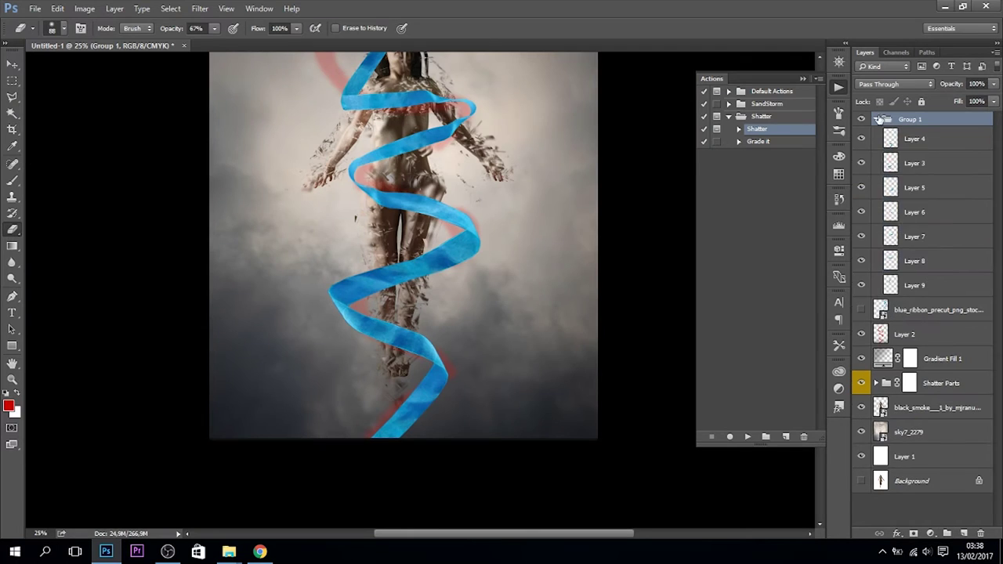
pyautogui.click(861, 119)
pyautogui.hotkey('ctrl', '-')
pyautogui.click(876, 119)
pyautogui.hotkey('ctrl', 'j')
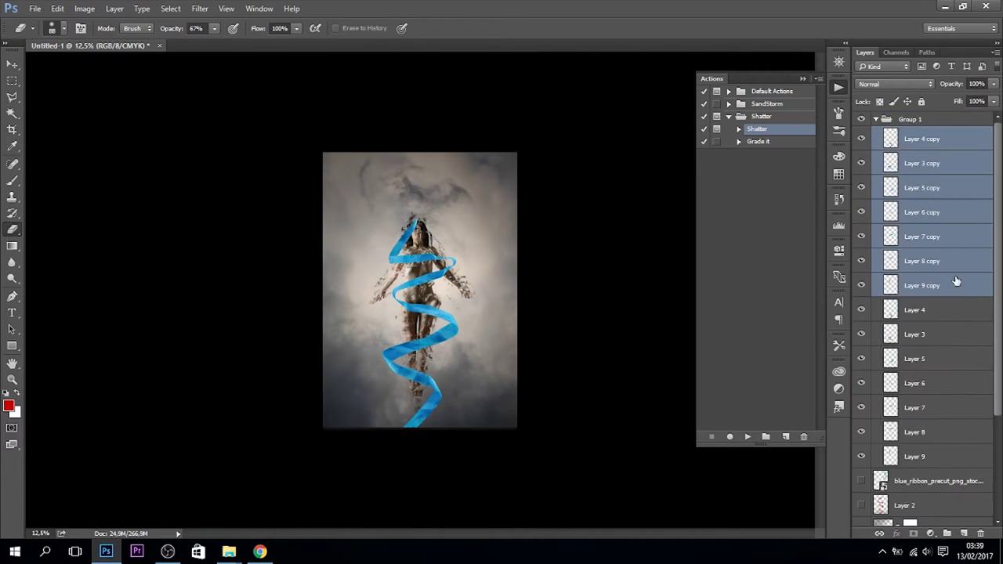
pyautogui.hotkey('ctrl', 'e')
# Step: Hide Group 1, add a layer mask to the merged ribbon, and paint out ribbon below the feet
pyautogui.click(876, 143)
pyautogui.click(905, 124)
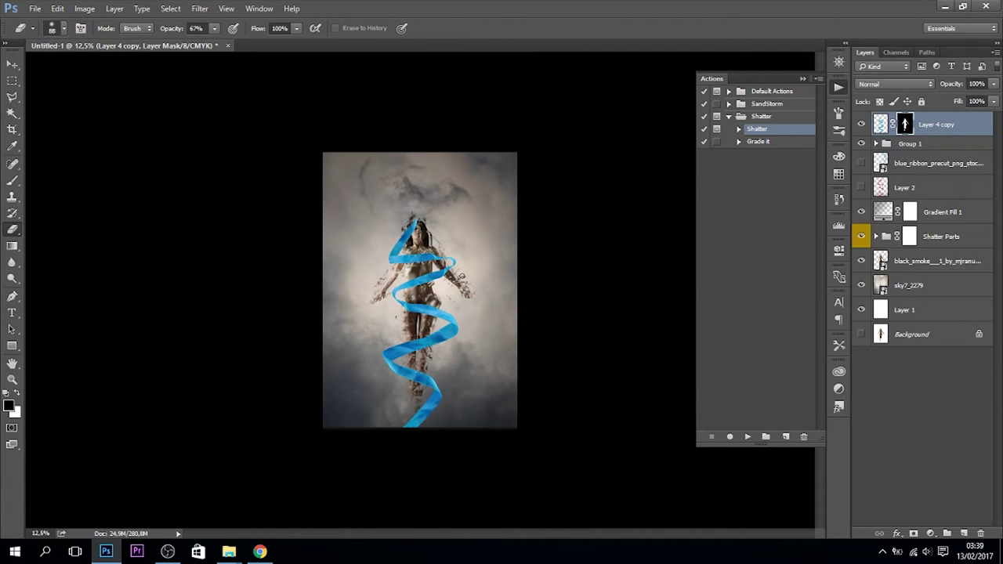
pyautogui.click(862, 144)
pyautogui.hotkey('ctrl', '+')
pyautogui.rightClick(254, 196)
pyautogui.press('Escape')
pyautogui.moveTo(400, 478); pyautogui.dragTo(436, 382)
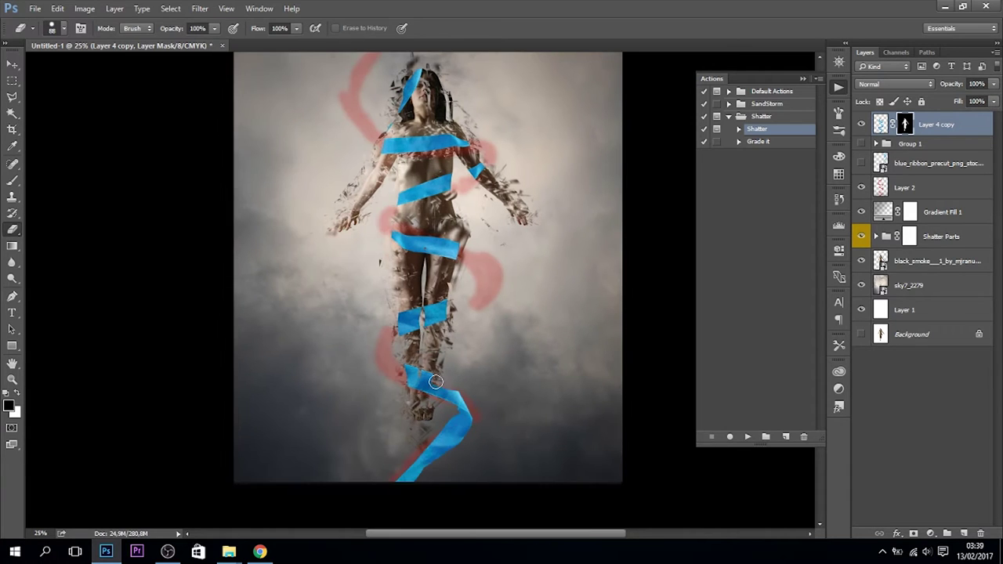
# Step: Delete the mask to restore the full ribbon, then paint where the legs overlap it
pyautogui.rightClick(905, 124)
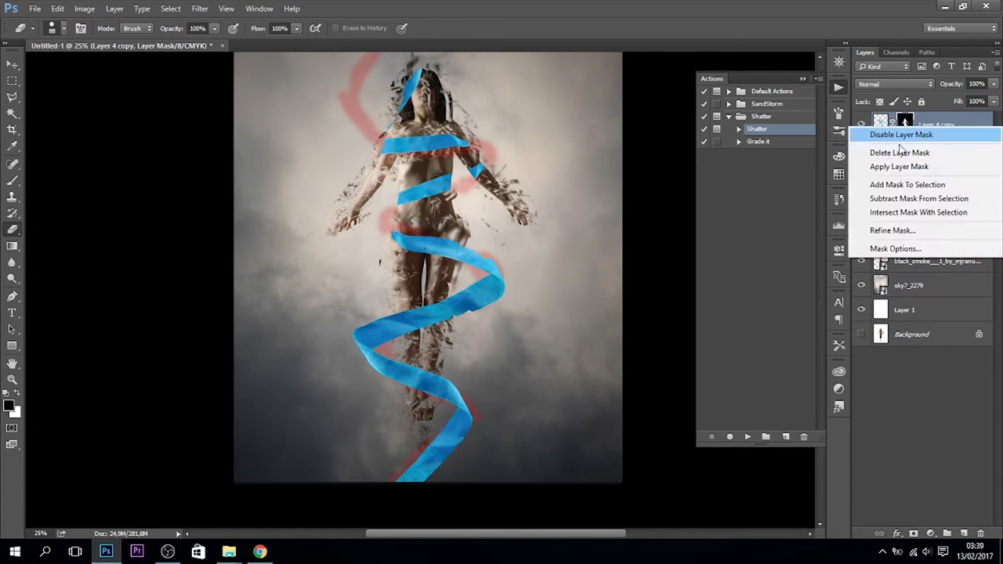
pyautogui.click(854, 150)
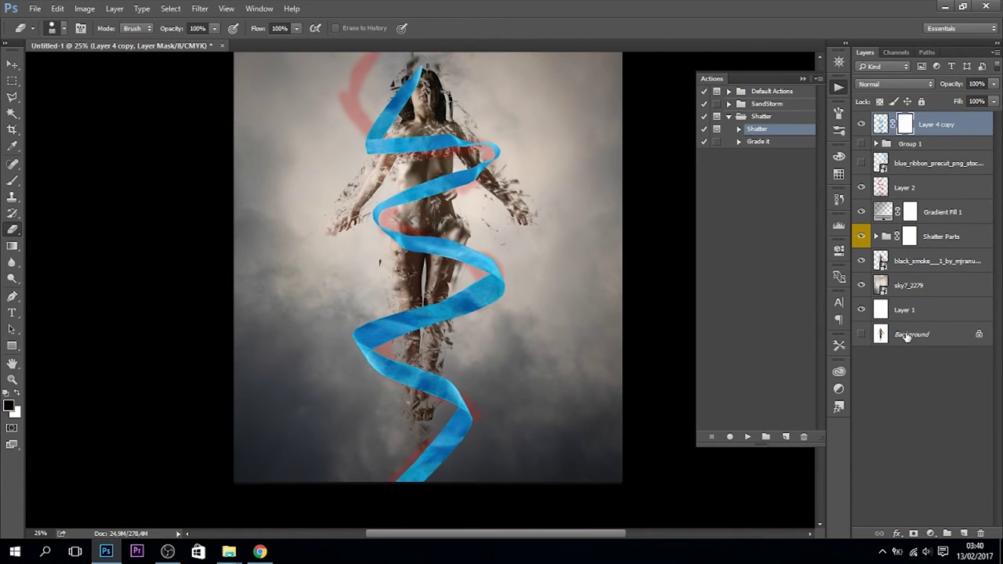
pyautogui.rightClick(298, 80)
pyautogui.moveTo(423, 314); pyautogui.dragTo(438, 327)
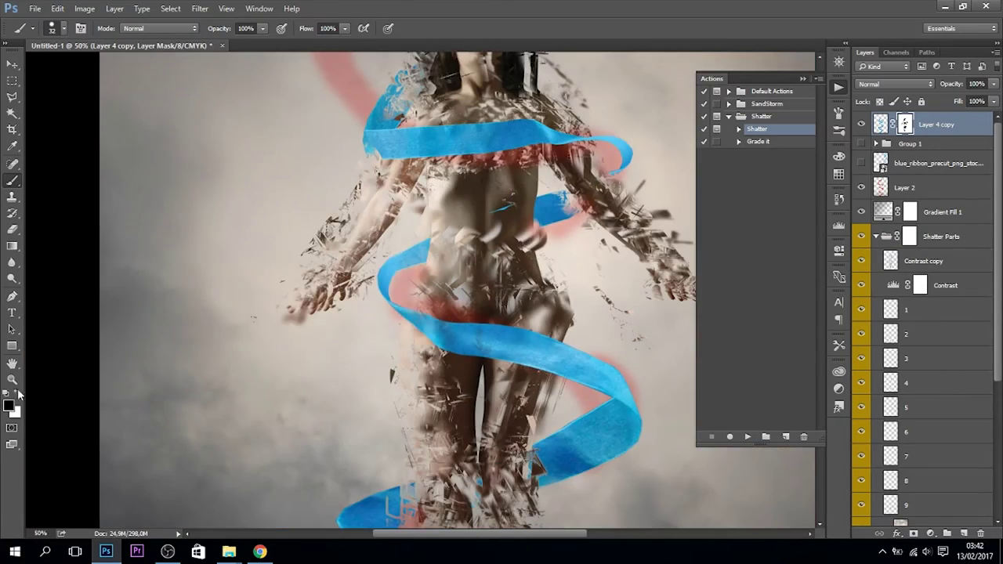
# Step: Pick a brush to mask the ribbon behind the body, and hide the red Layer 2
pyautogui.rightClick(417, 396)
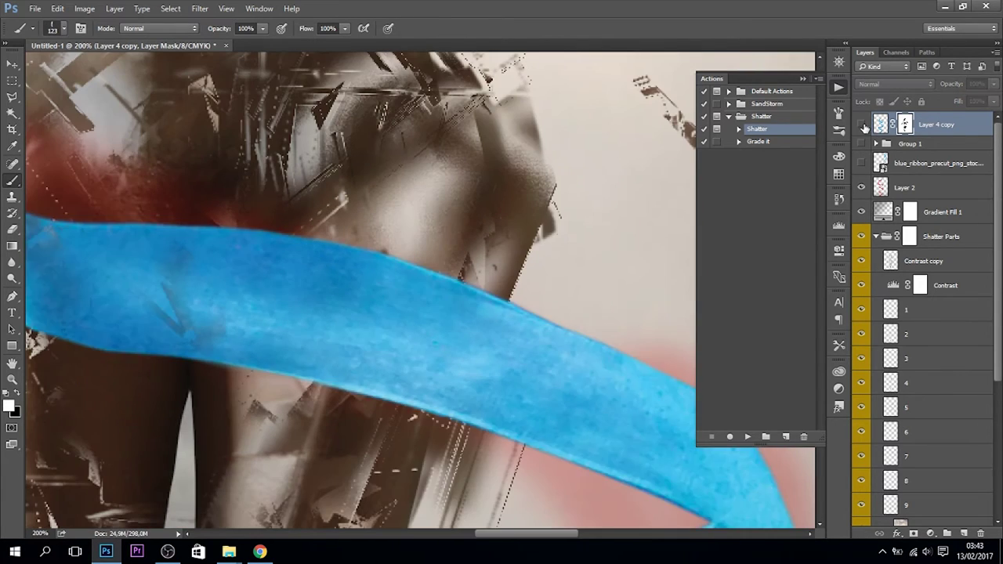
pyautogui.click(861, 187)
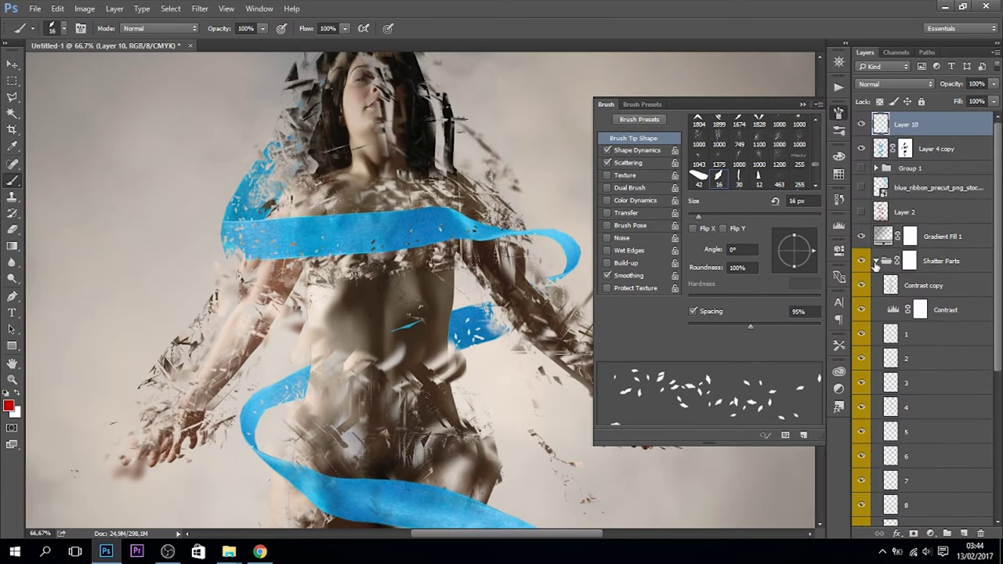
# Step: Colorize the ribbon red with a Hue/Saturation adjustment
pyautogui.rightClick(957, 132)
pyautogui.hotkey('ctrl', 'u')
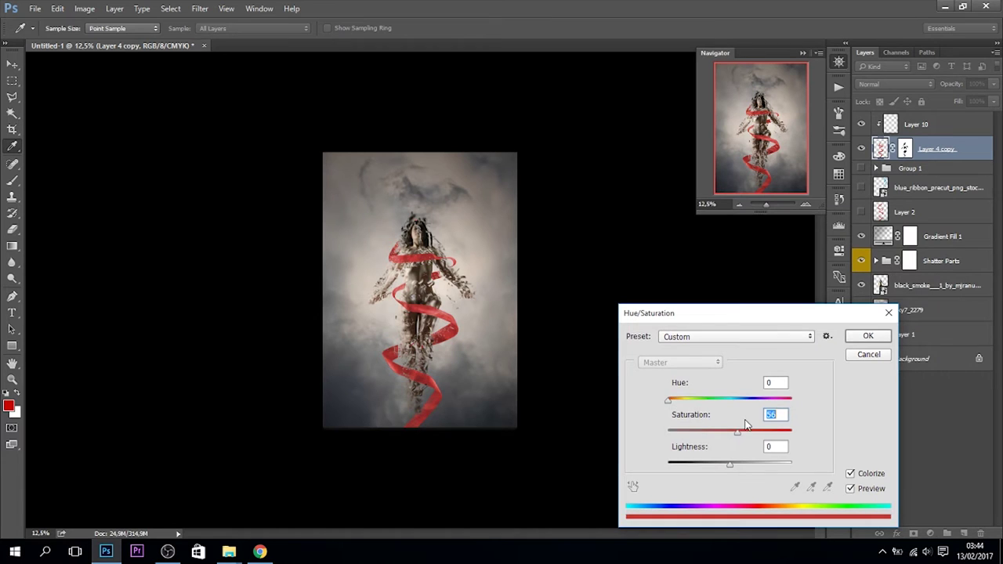
pyautogui.click(855, 340)
# Step: Set Layer 10 to Overlay and paint soft black shading at 20% onto the ribbon
pyautogui.press('b')
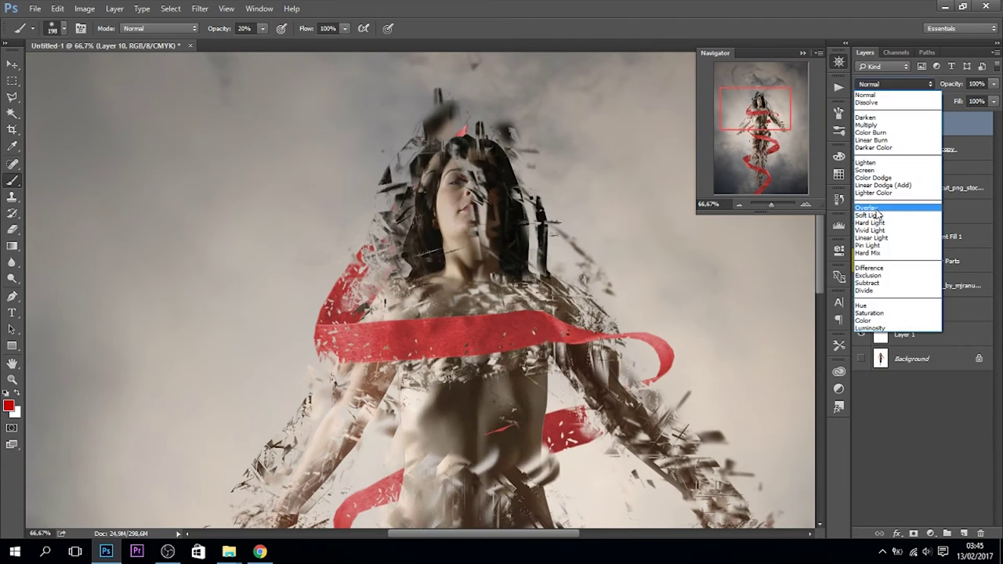
pyautogui.click(878, 209)
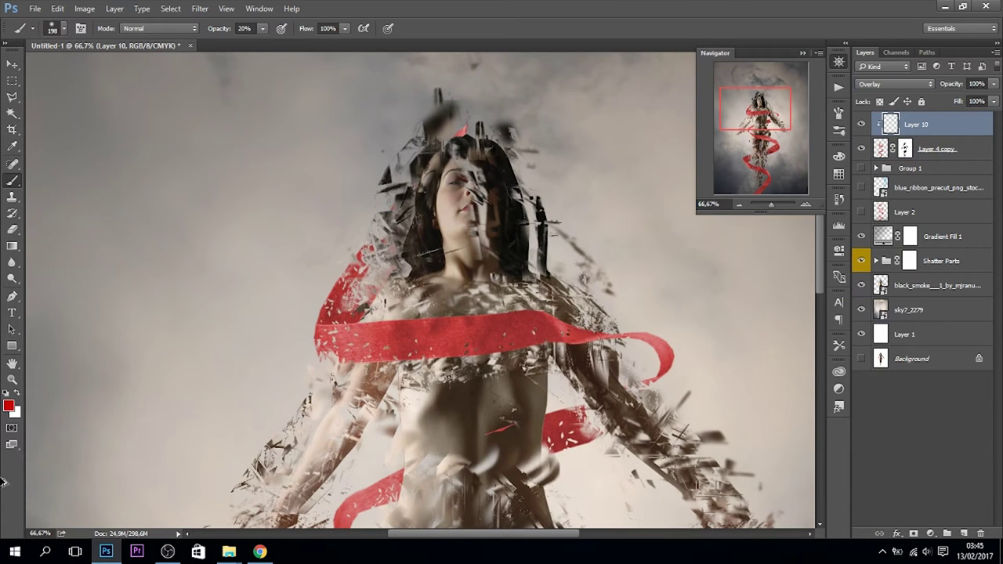
pyautogui.press('d')
pyautogui.scroll(3, 305, 266)
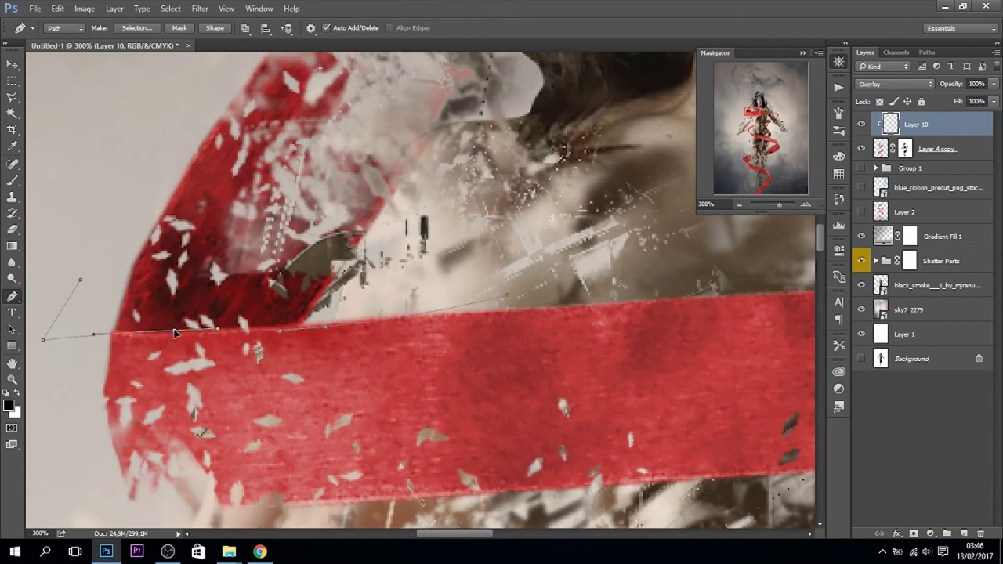
pyautogui.moveTo(174, 333); pyautogui.dragTo(408, 246)
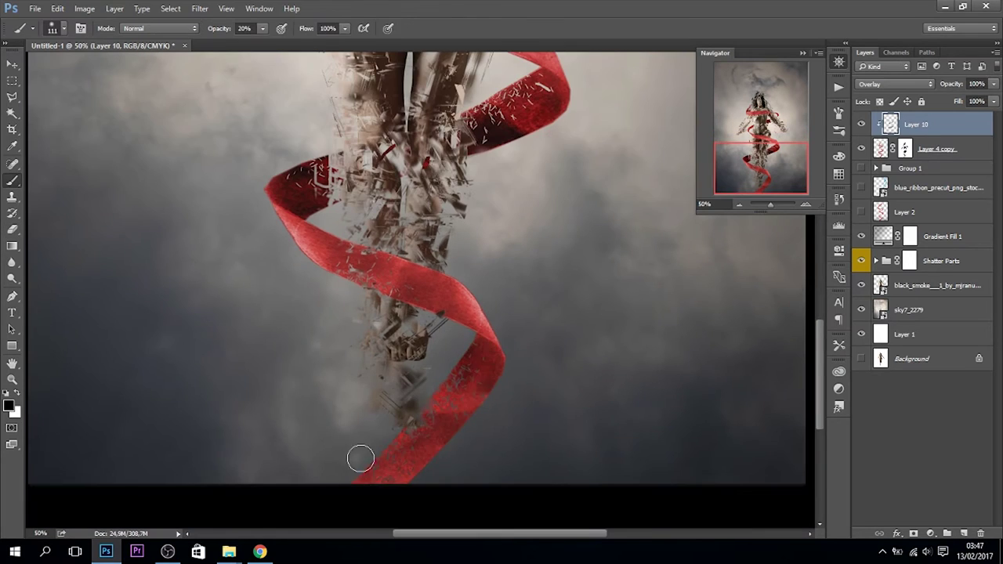
pyautogui.scroll(-1, 418, 385)
pyautogui.scroll(-1, 419, 385)
pyautogui.scroll(4, 509, 369)
pyautogui.scroll(1, 546, 352)
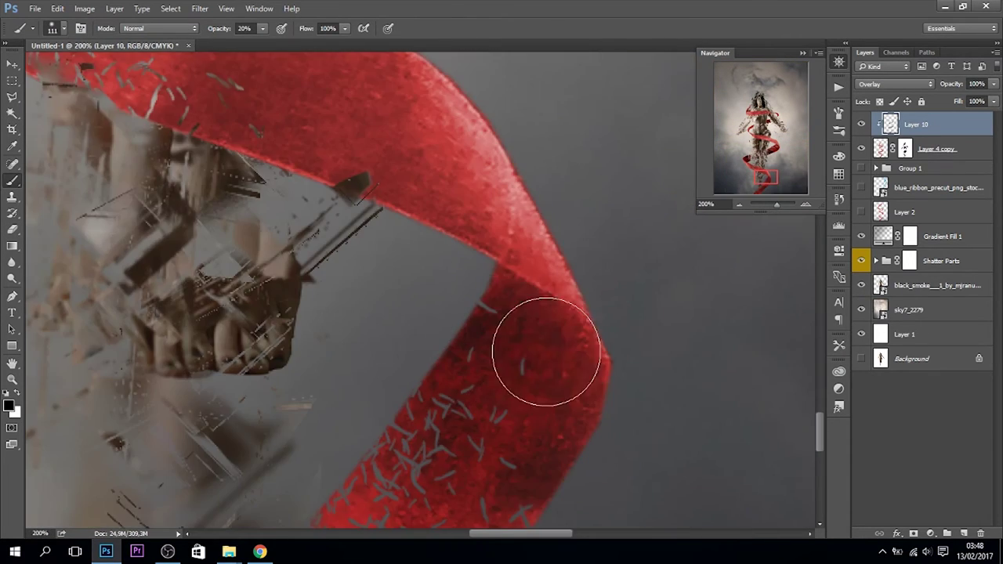
pyautogui.scroll(-3, 546, 352)
pyautogui.scroll(1, 452, 394)
pyautogui.scroll(1, 470, 329)
pyautogui.scroll(1, 495, 223)
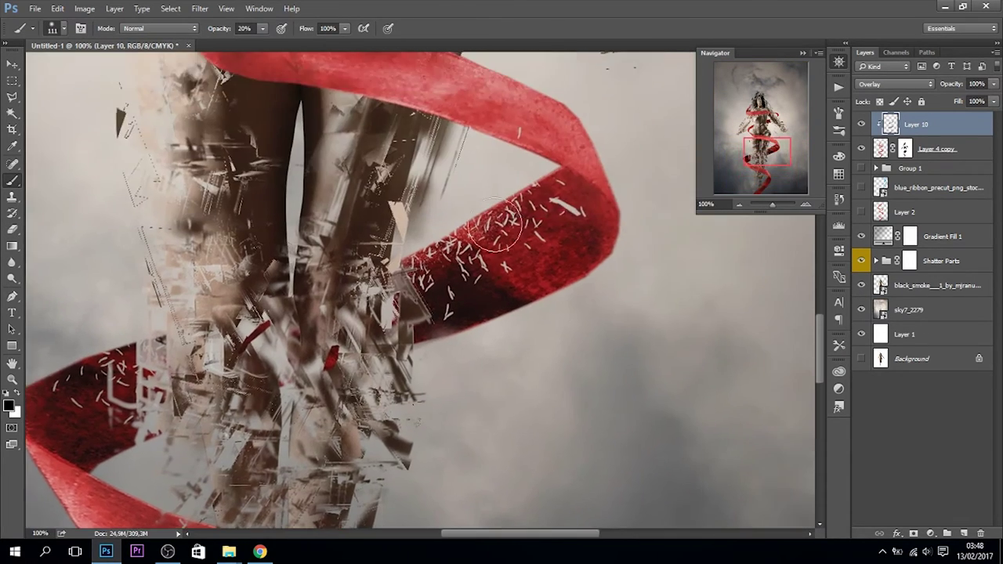
pyautogui.scroll(-1, 495, 224)
pyautogui.scroll(-1, 495, 223)
pyautogui.scroll(-1, 495, 223)
pyautogui.scroll(-1, 496, 223)
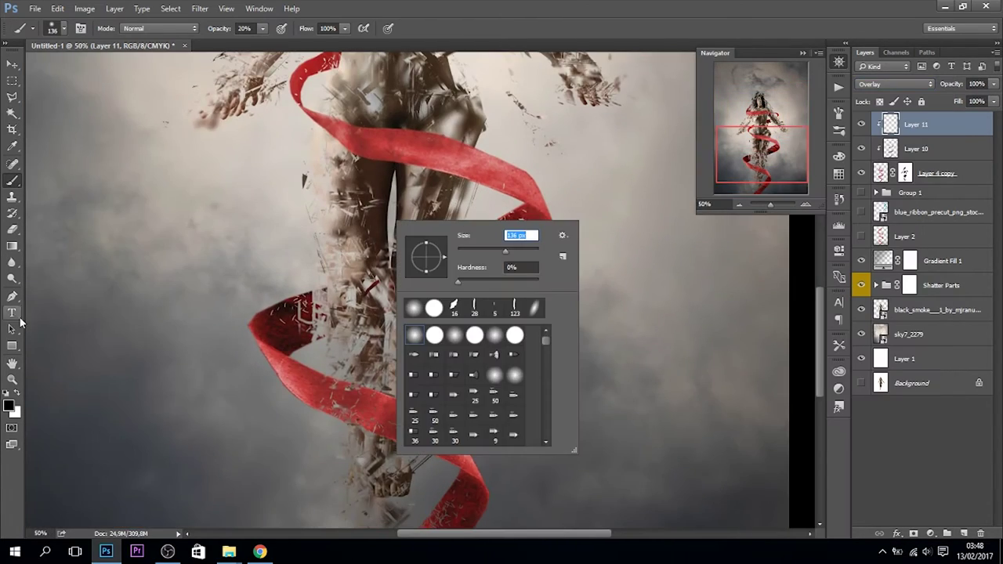
# Step: Switch to white to paint ribbon highlights on clipped Layer 11
pyautogui.press('Escape')
pyautogui.scroll(2, 384, 466)
pyautogui.scroll(-1, 384, 467)
pyautogui.press('x')
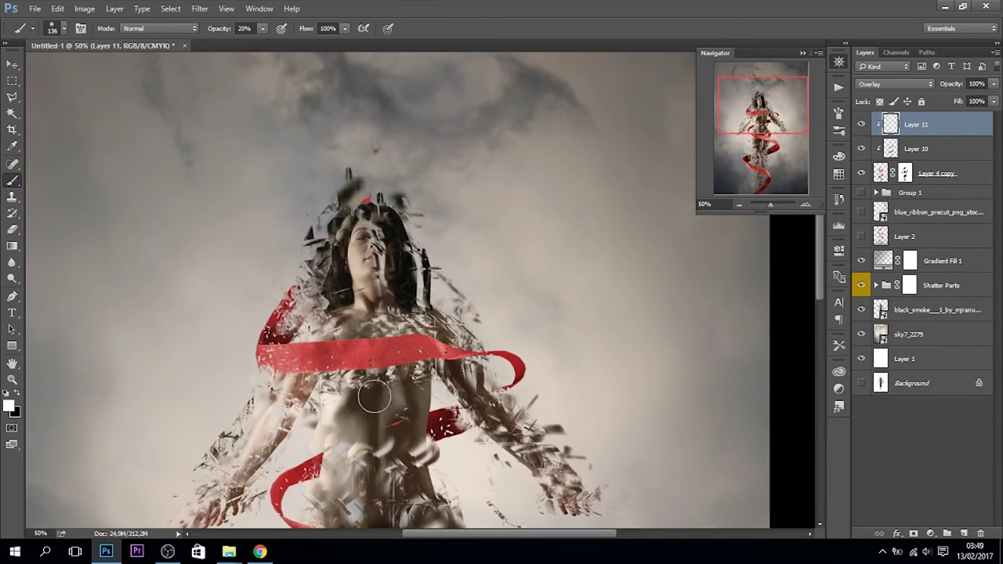
pyautogui.hotkey('ctrl', '-')
pyautogui.hotkey('ctrl', '-')
# Step: Add a new Layer 12 above Group 1 and zoom in on the figure
pyautogui.click(913, 192)
pyautogui.hotkey('ctrl', 'shift', 'alt', 'n')
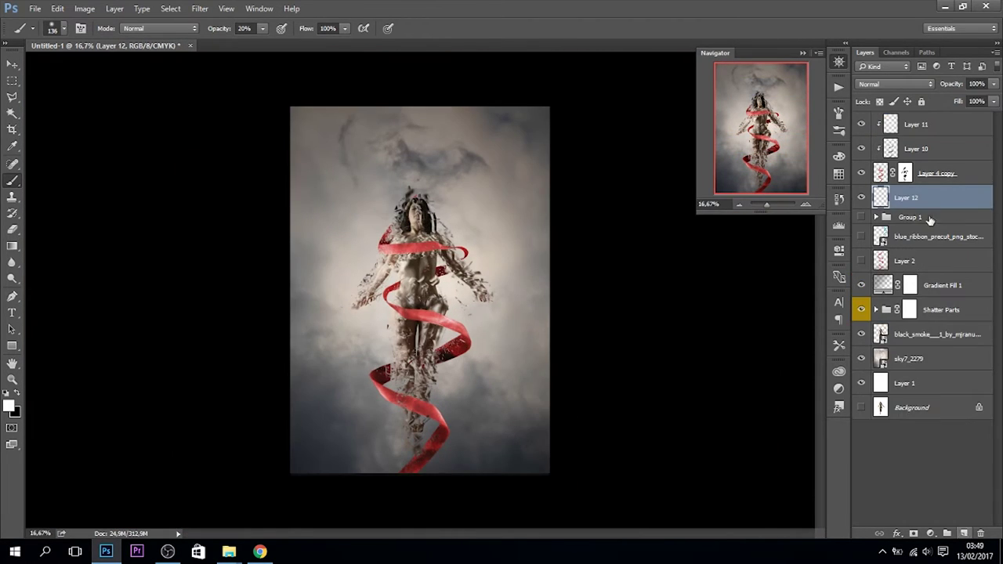
pyautogui.click(413, 264)
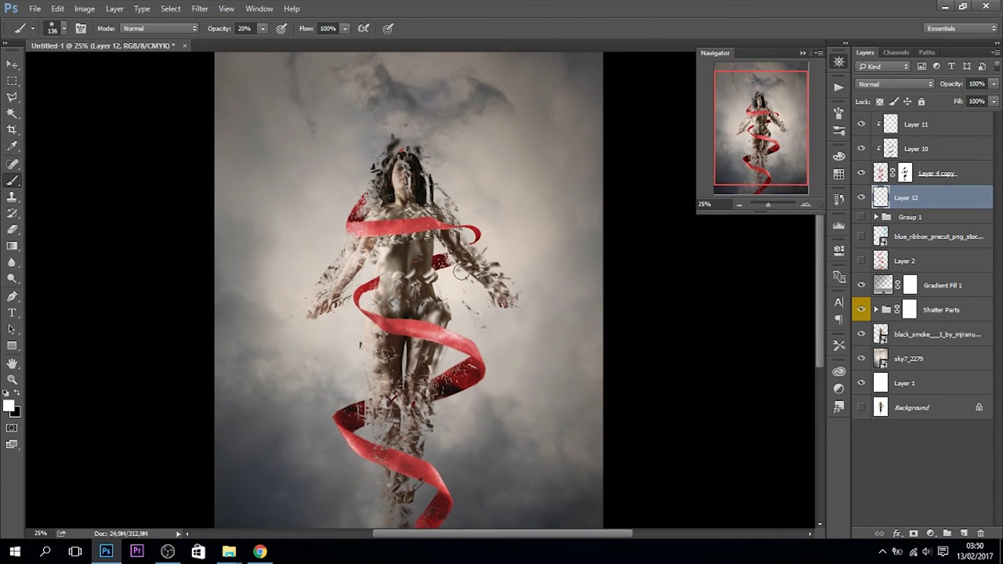
pyautogui.hotkey('ctrl', '+')
# Step: Add a layer mask to Layer 12 and refine it with the Eraser and Brush
pyautogui.click(913, 533)
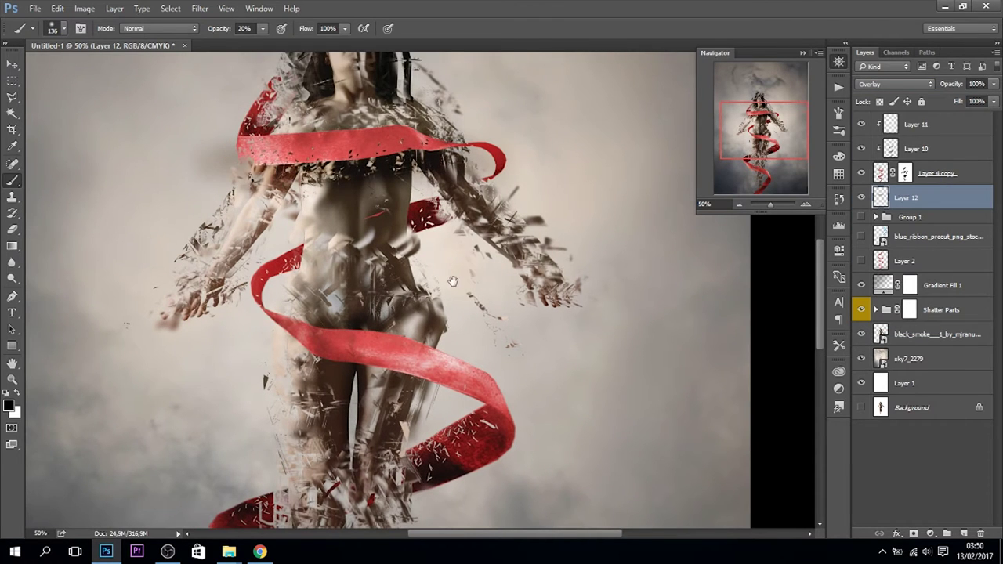
pyautogui.moveTo(452, 280); pyautogui.dragTo(443, 175)
pyautogui.press('e')
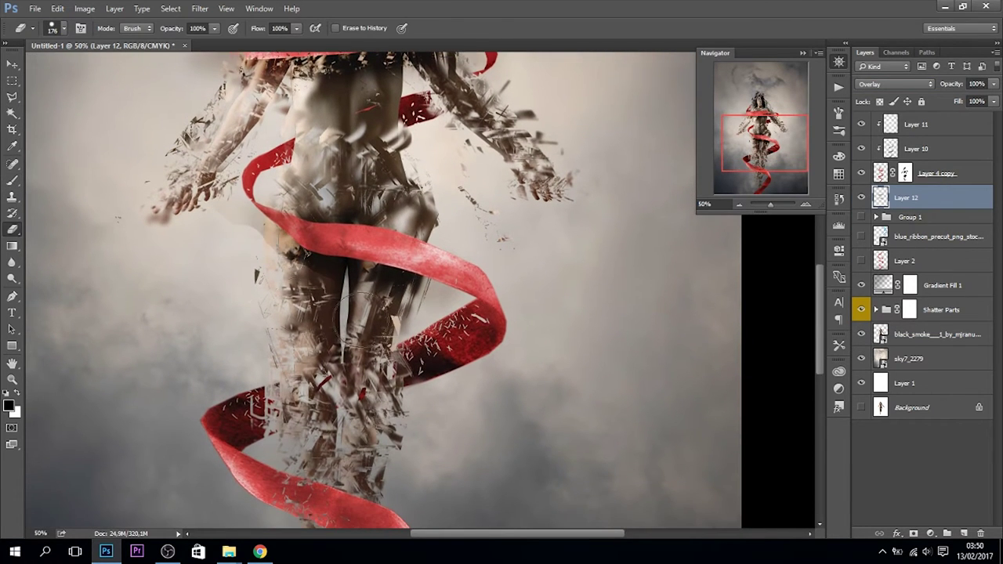
pyautogui.moveTo(366, 320); pyautogui.dragTo(432, 317)
pyautogui.rightClick(503, 415)
pyautogui.press('Escape')
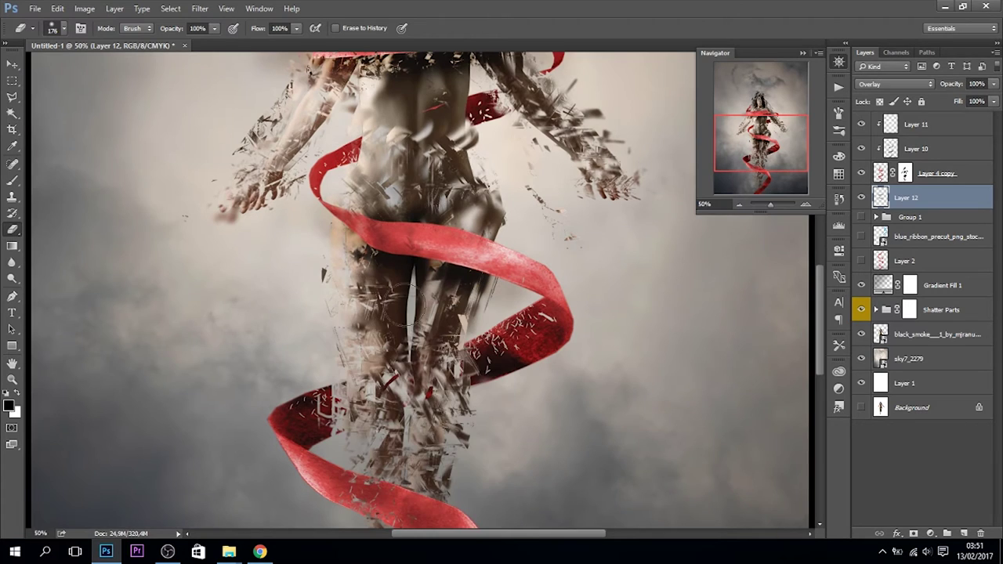
pyautogui.moveTo(504, 416); pyautogui.dragTo(453, 129)
pyautogui.press('b')
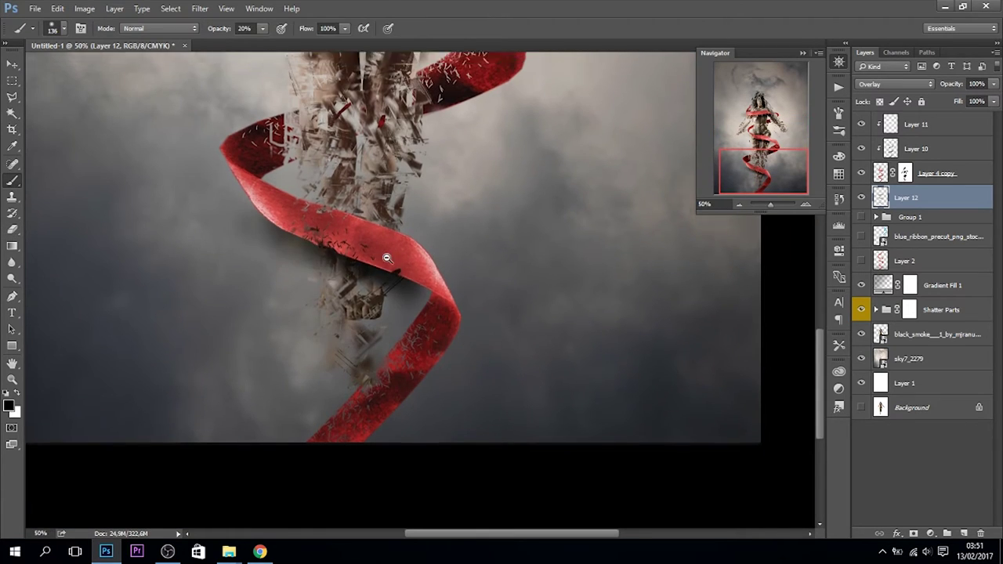
pyautogui.scroll(-2, 385, 262)
pyautogui.scroll(1, 386, 333)
pyautogui.scroll(-1, 386, 333)
# Step: Lower Layer 12's opacity and zoom out
pyautogui.moveTo(952, 84); pyautogui.dragTo(934, 85)
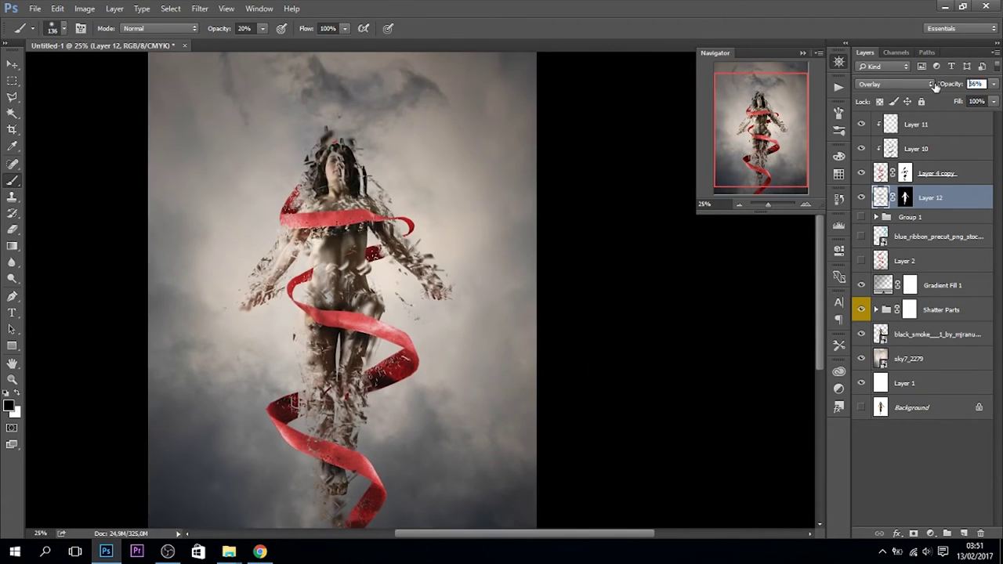
pyautogui.hotkey('ctrl', '-')
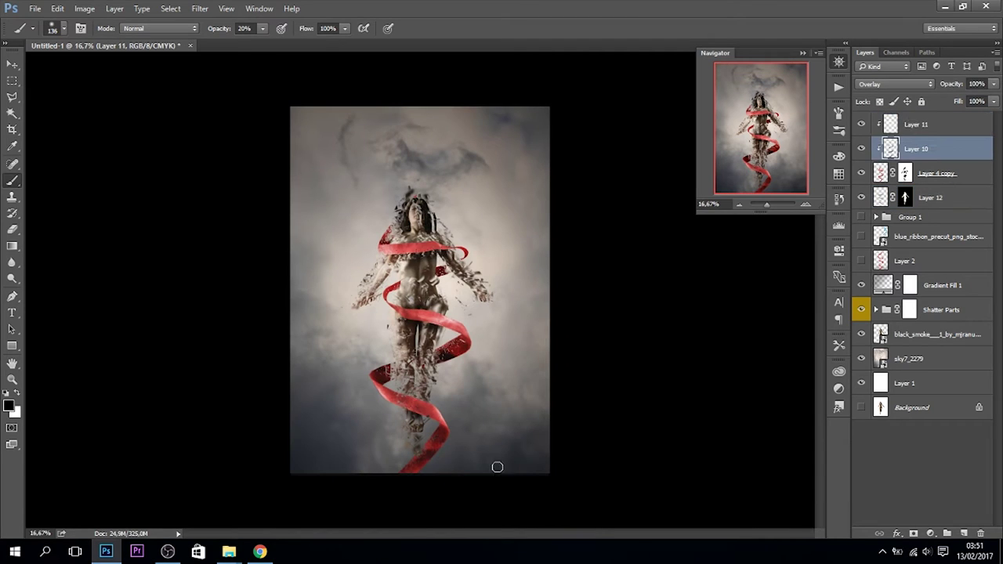
pyautogui.rightClick(497, 467)
# Step: Set the brush size to 312 px and add an empty Layer 13 on top
pyautogui.write('312')
pyautogui.press('Return')
pyautogui.hotkey('ctrl', 'shift', 'alt', 'n')
pyautogui.keyDown('alt'); pyautogui.click(459, 505); pyautogui.keyUp('alt')
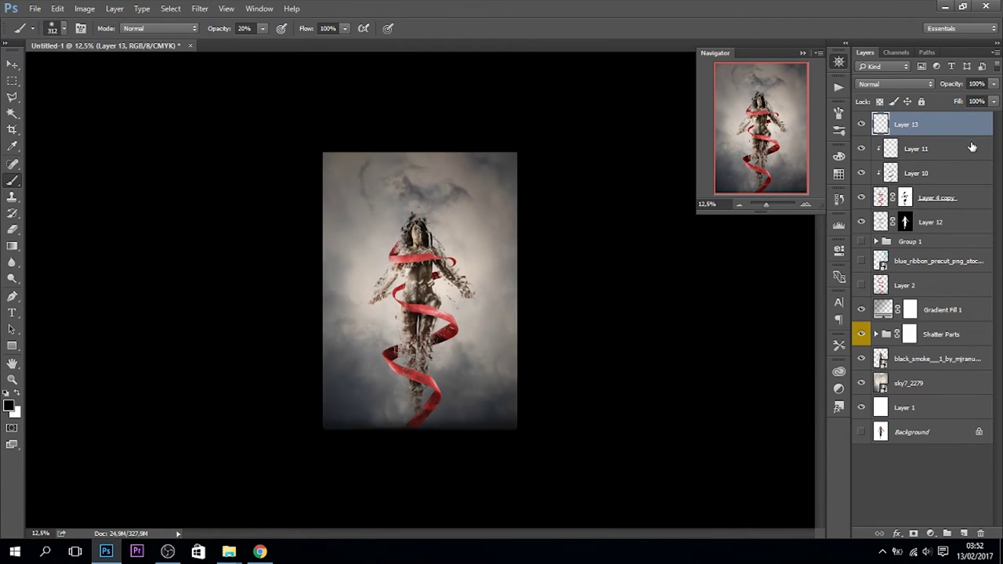
# Step: Add a Color-blended Gradient Map and duplicate it as an Overlay copy
pyautogui.click(930, 533)
pyautogui.click(854, 508)
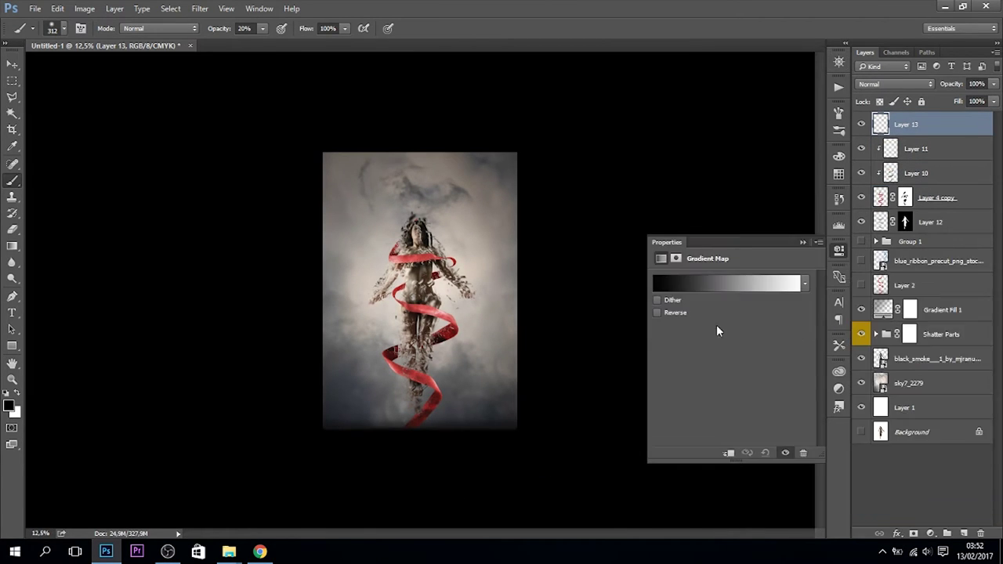
pyautogui.hotkey('shift', 'alt', 'c')
pyautogui.hotkey('ctrl', 'j')
pyautogui.click(896, 83)
pyautogui.click(886, 157)
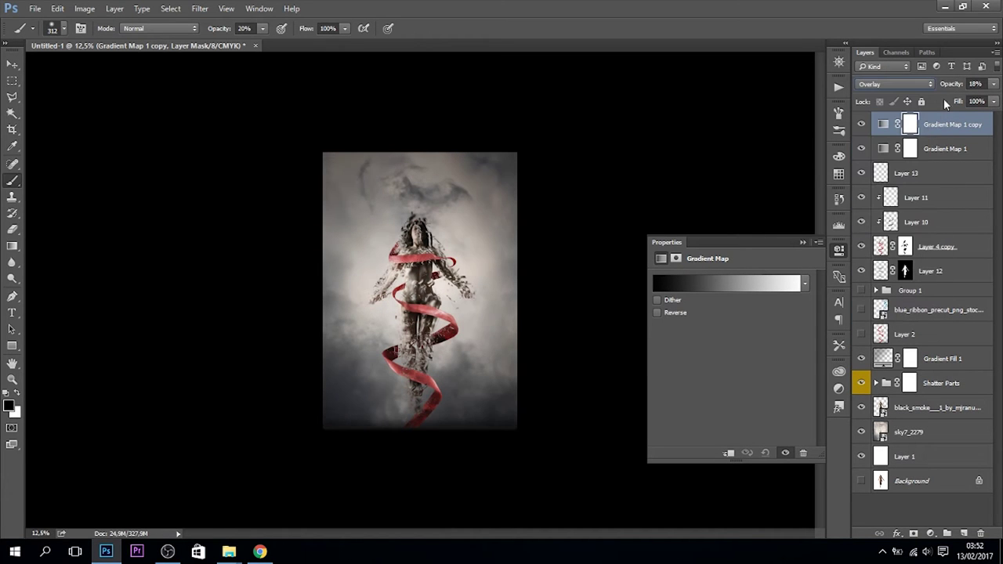
# Step: Add a Red, Green Gradient Map 2 in Difference blending and compare the curves result
pyautogui.click(930, 533)
pyautogui.click(854, 509)
pyautogui.click(708, 285)
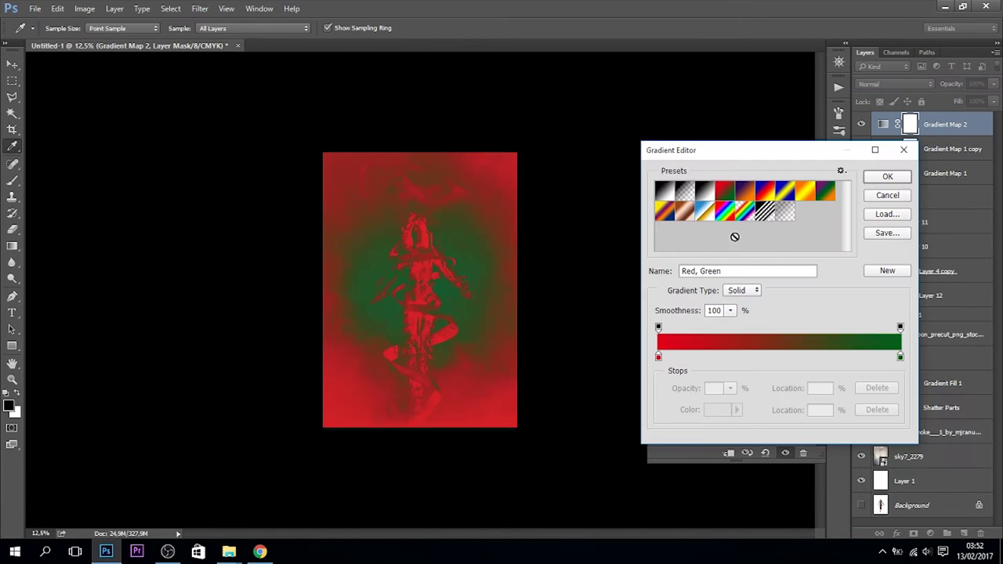
pyautogui.click(886, 174)
pyautogui.click(896, 84)
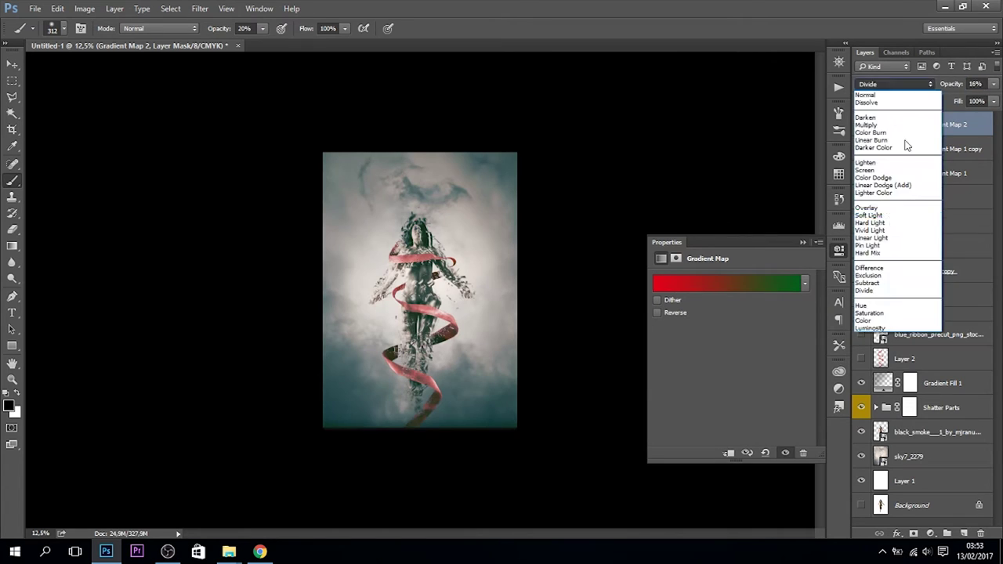
pyautogui.click(886, 258)
pyautogui.moveTo(862, 126); pyautogui.dragTo(862, 172)
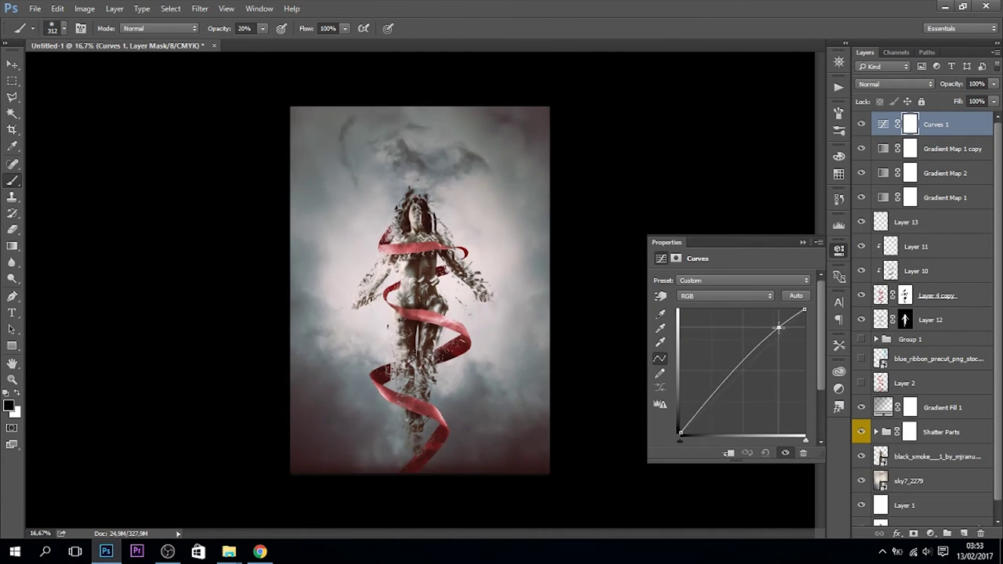
pyautogui.click(861, 125)
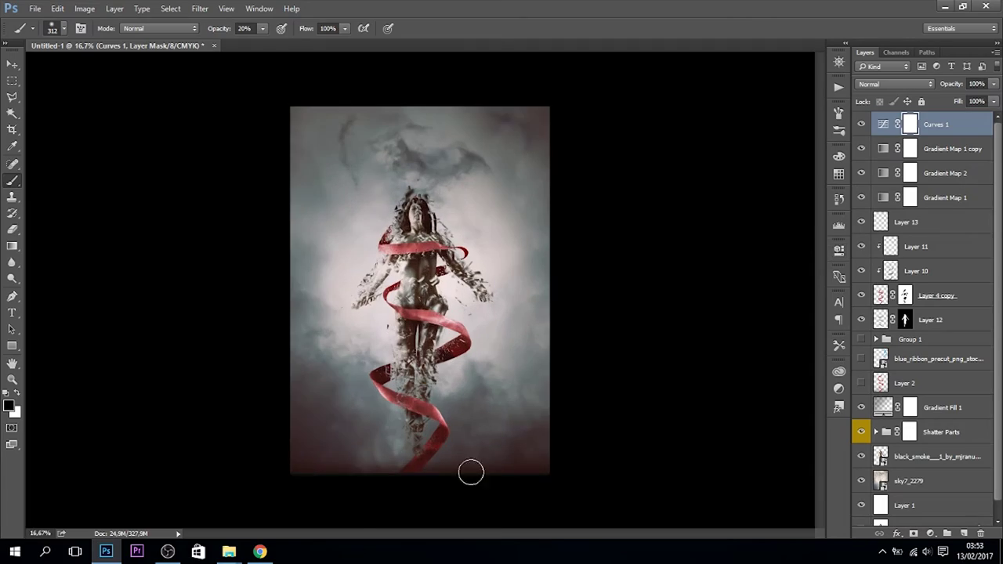
# Step: Open the GLX png folder inside the stock images folder in File Explorer
pyautogui.click(229, 551)
pyautogui.click(157, 502)
pyautogui.scroll(-5, 474, 235)
pyautogui.scroll(3, 473, 235)
pyautogui.scroll(5, 473, 202)
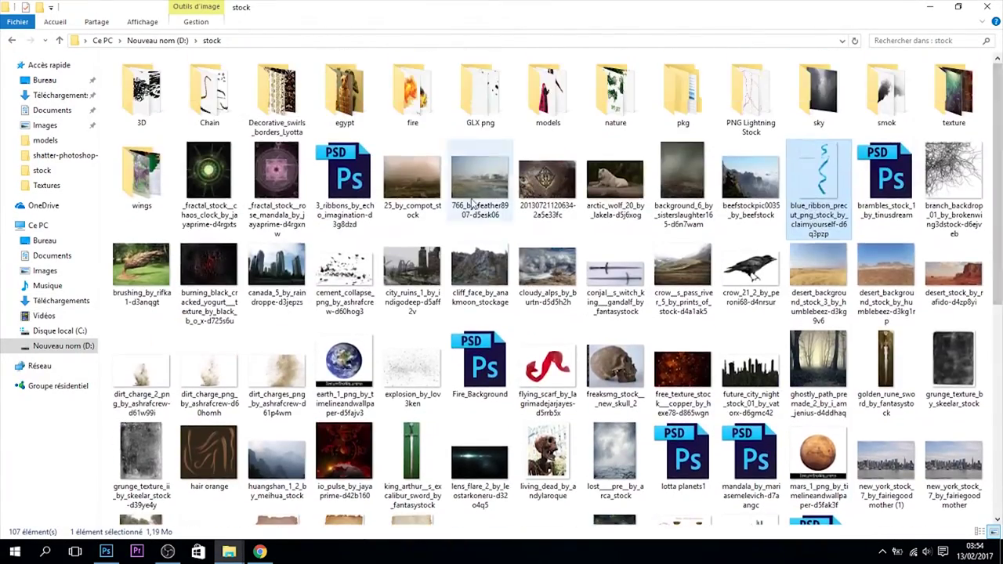
pyautogui.doubleClick(480, 92)
# Step: Place the Media_Militia_Particles013 image scaled over the canvas at 35% opacity
pyautogui.click(106, 552)
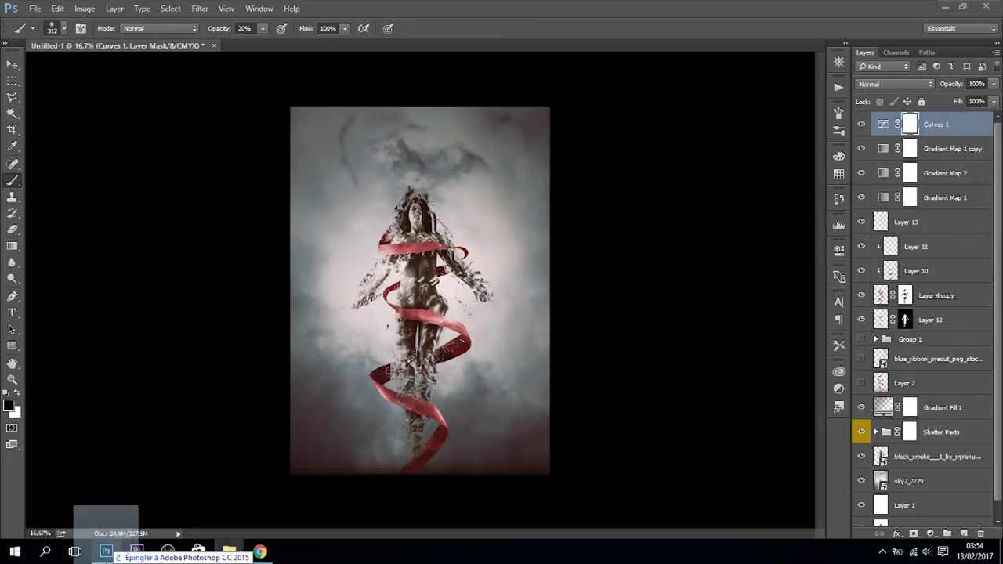
pyautogui.moveTo(105, 551); pyautogui.dragTo(420, 290)
pyautogui.moveTo(582, 392); pyautogui.dragTo(722, 476)
pyautogui.press('Return')
pyautogui.moveTo(936, 124); pyautogui.dragTo(954, 456)
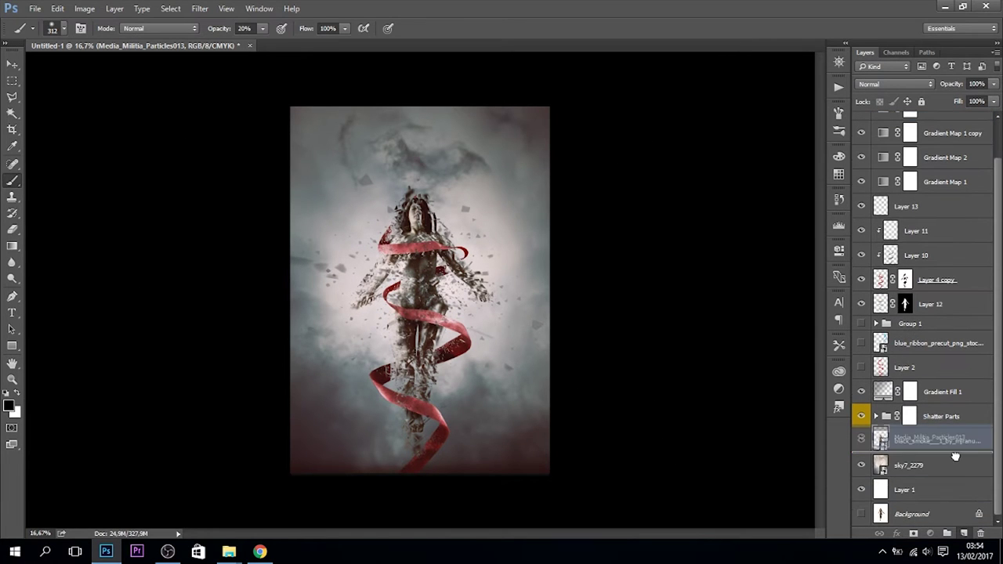
pyautogui.moveTo(870, 466); pyautogui.dragTo(954, 84)
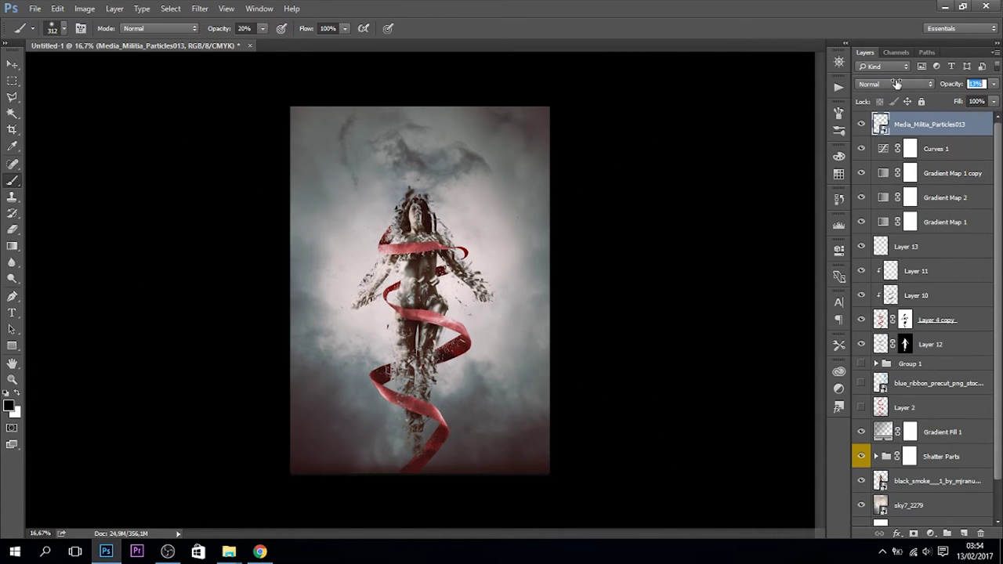
pyautogui.write('35')
pyautogui.hotkey('ctrl', '+')
pyautogui.hotkey('ctrl', '+')
pyautogui.hotkey('ctrl', '+')
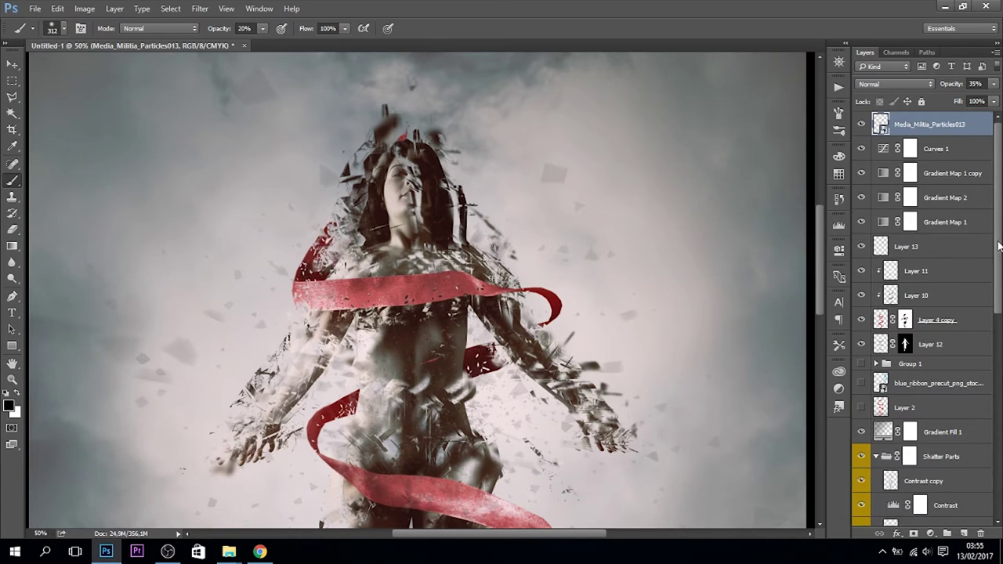
pyautogui.moveTo(999, 246); pyautogui.dragTo(998, 442)
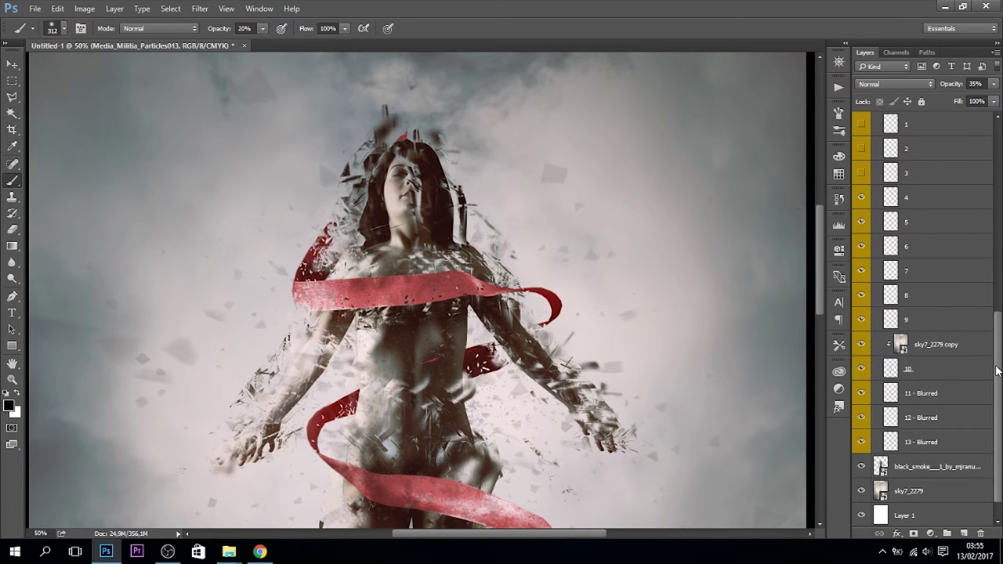
pyautogui.moveTo(996, 370); pyautogui.dragTo(996, 235)
# Step: Hide the Contrast copy layer, collapse Shatter Parts, and pan to the lower body
pyautogui.click(913, 276)
pyautogui.click(876, 416)
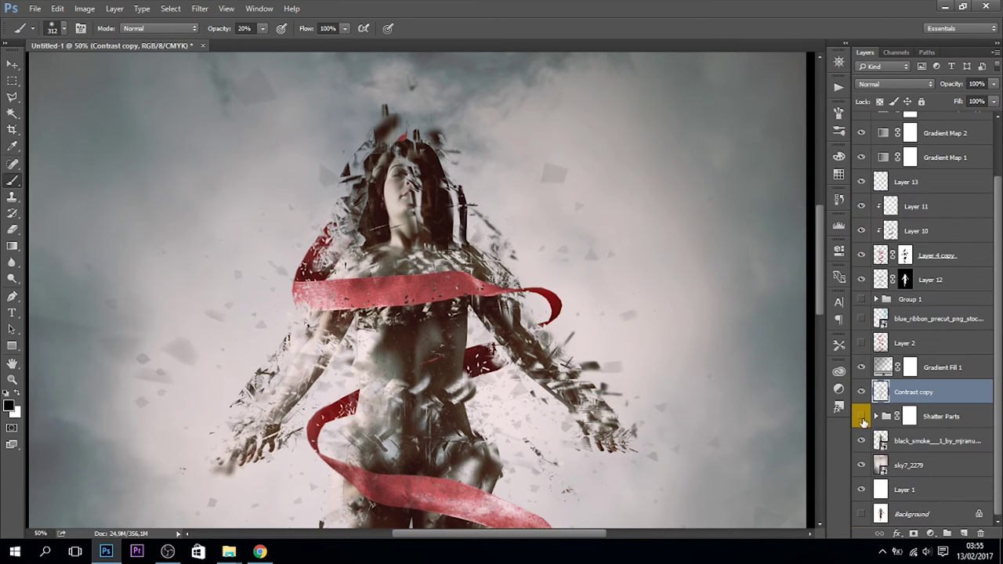
pyautogui.click(862, 392)
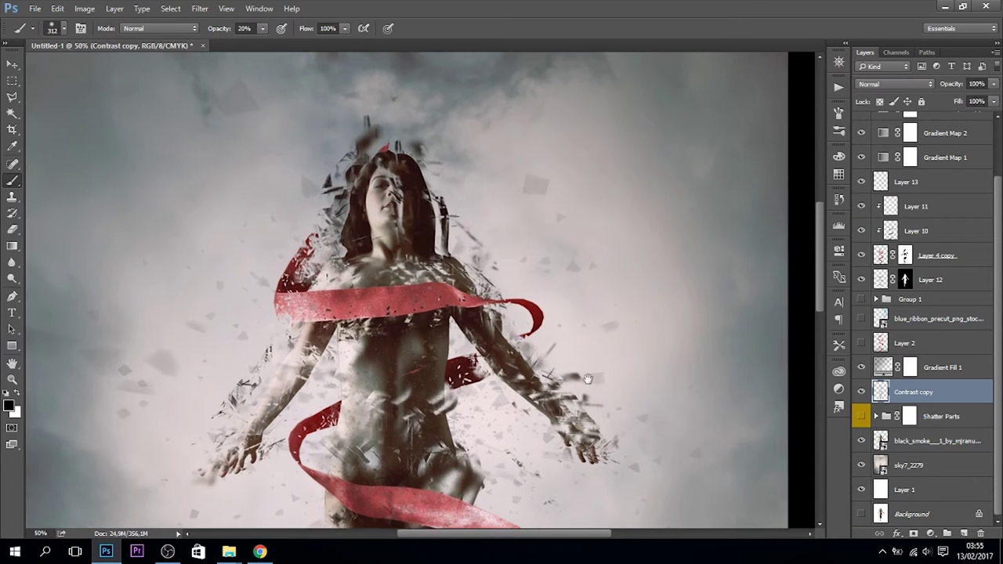
pyautogui.moveTo(600, 418); pyautogui.dragTo(619, 269)
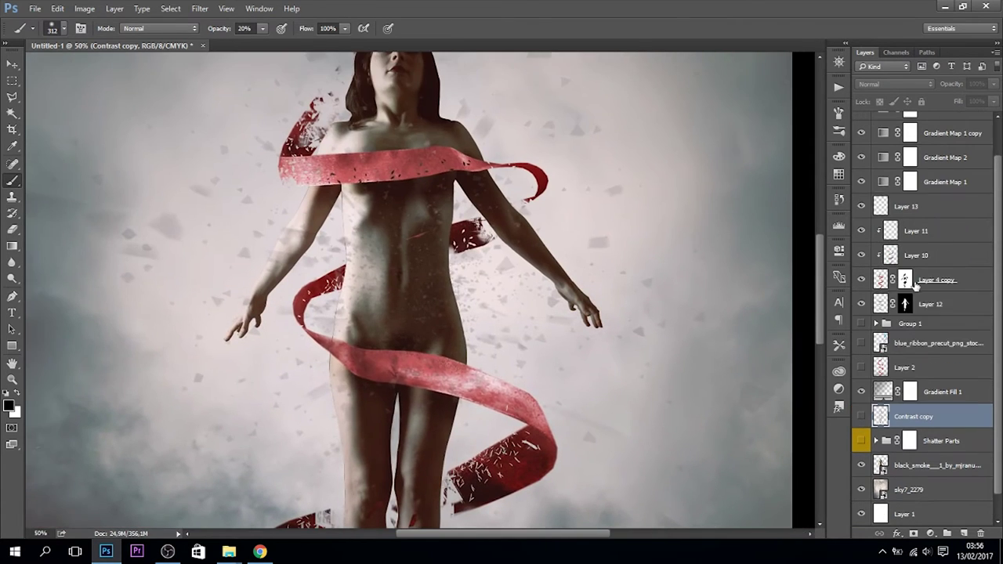
# Step: Bring up the brush presets and the F5 Brush settings panel
pyautogui.rightClick(341, 227)
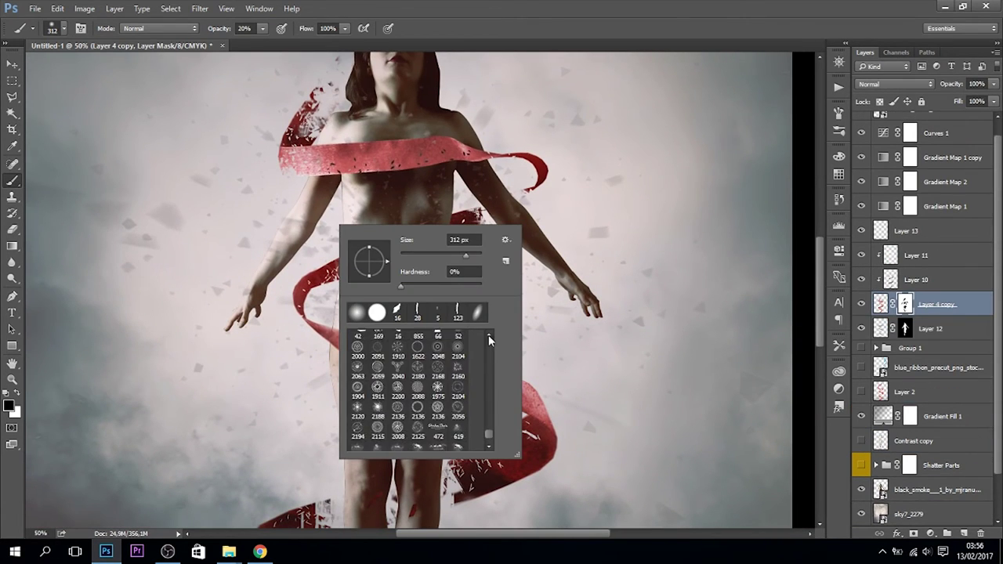
pyautogui.press('F5')
pyautogui.scroll(1, 761, 324)
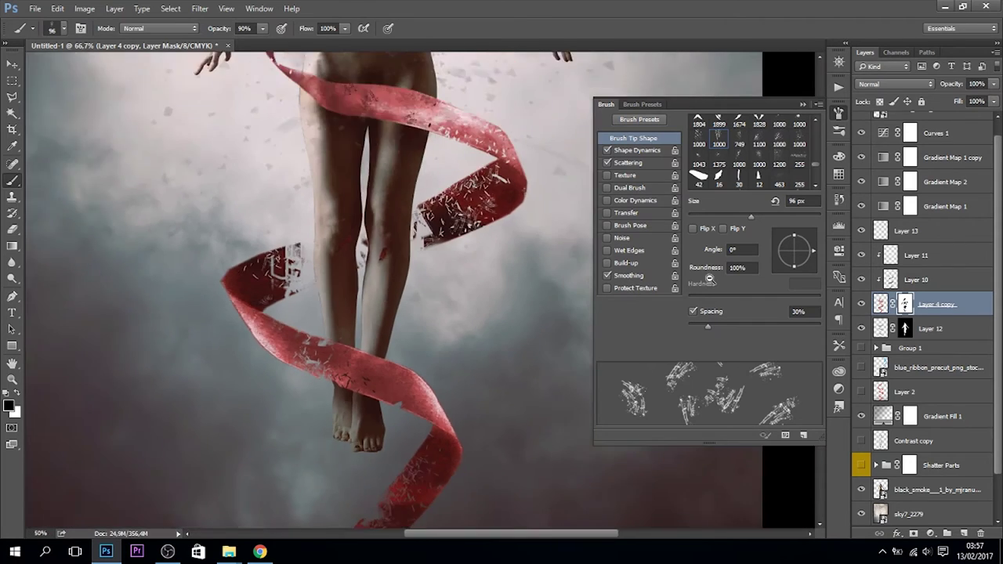
pyautogui.click(908, 392)
# Step: Colour-code the Contrast copy layer red and enable brush Scattering and Smoothing
pyautogui.click(928, 440)
pyautogui.rightClick(861, 440)
pyautogui.click(870, 360)
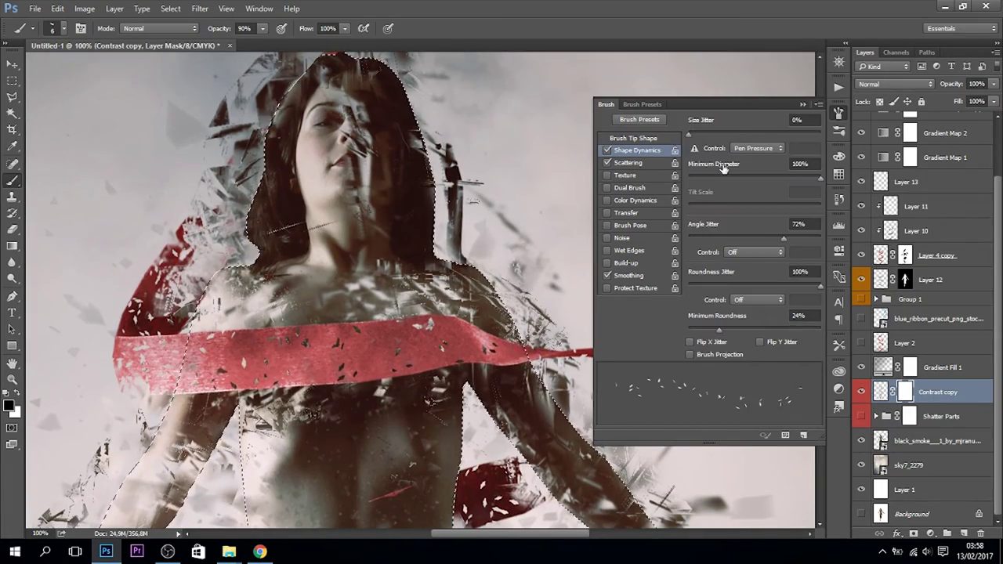
pyautogui.click(610, 163)
pyautogui.click(607, 275)
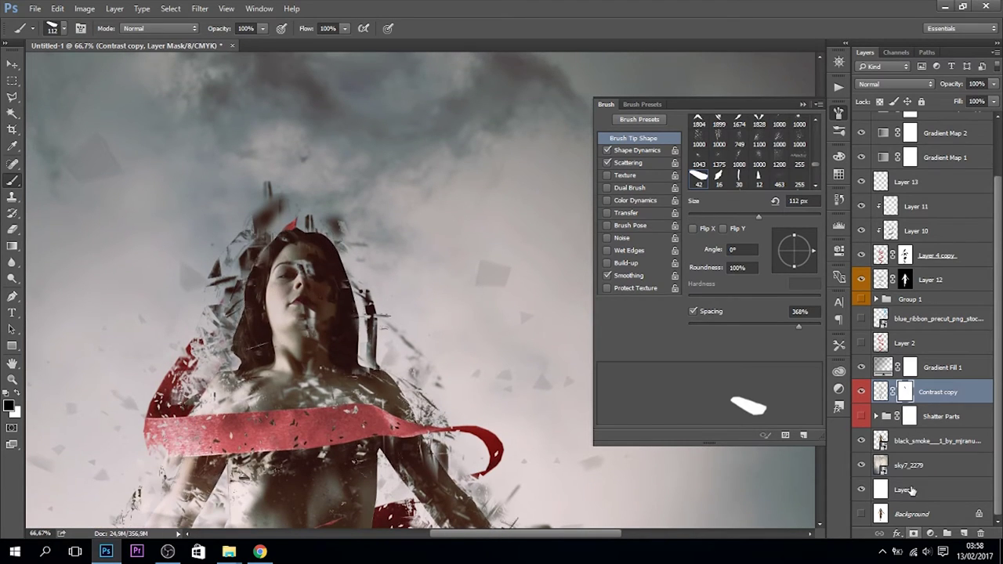
# Step: Delete the Contrast copy mask and choose a small brush preset
pyautogui.rightClick(905, 392)
pyautogui.click(901, 418)
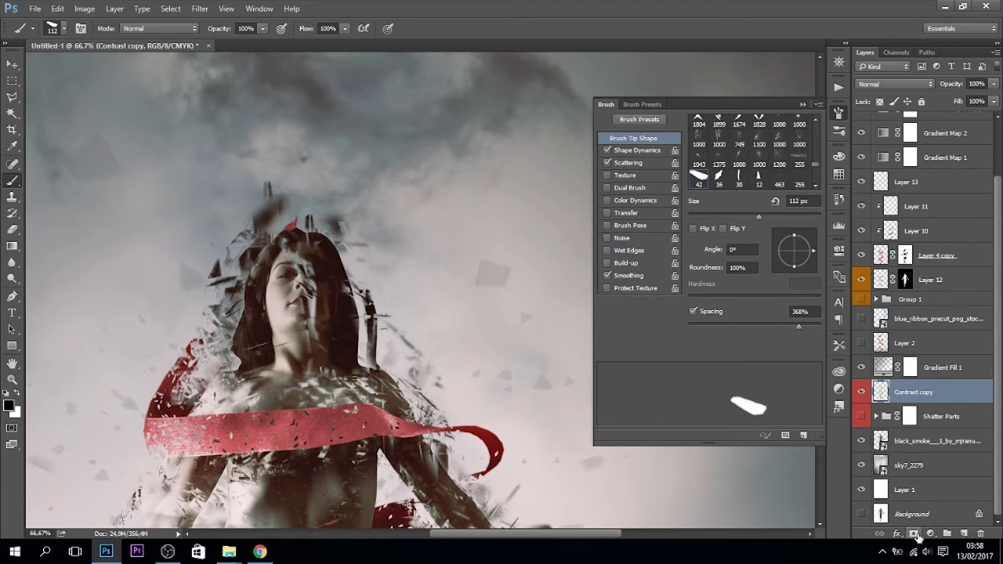
pyautogui.rightClick(391, 283)
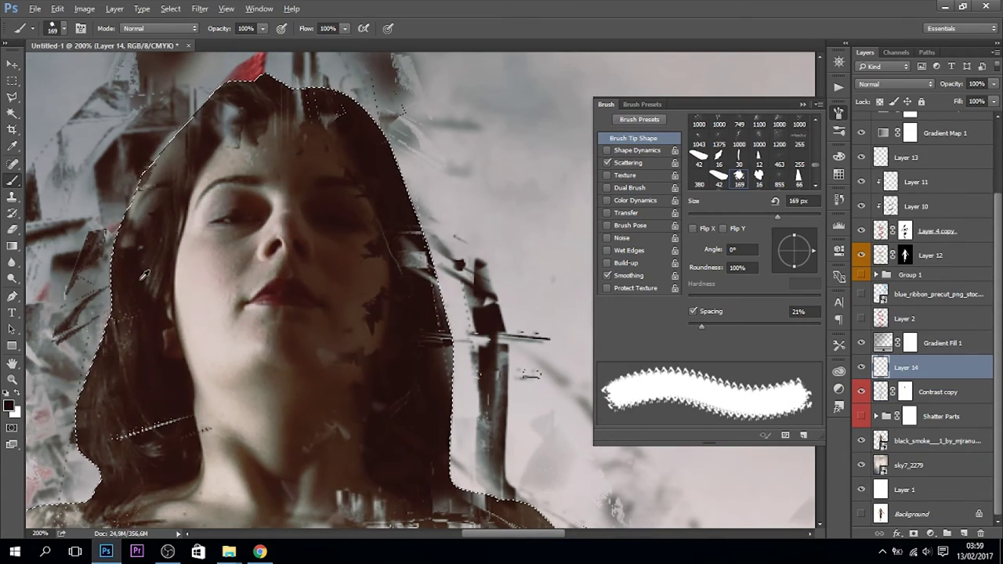
pyautogui.rightClick(243, 268)
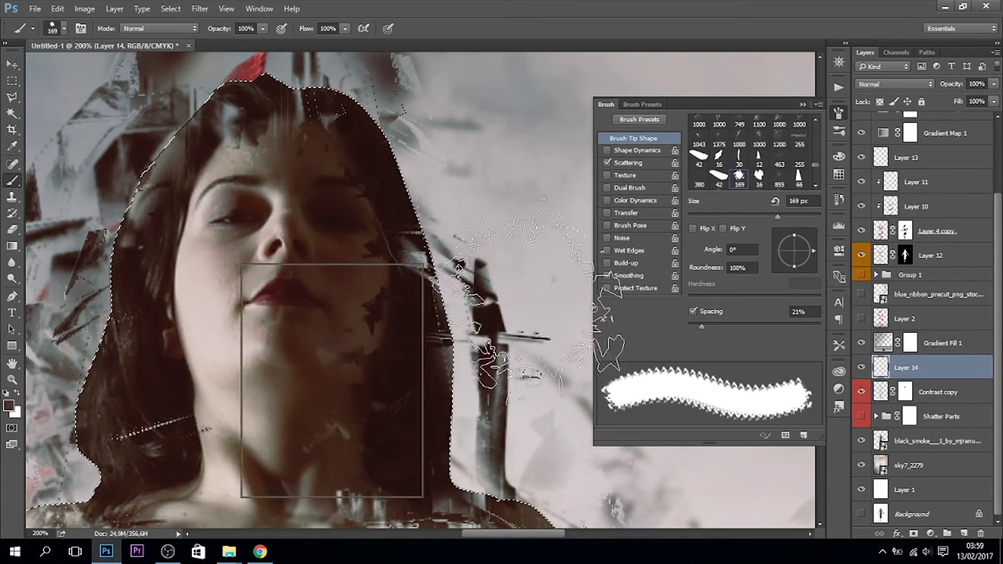
pyautogui.doubleClick(267, 376)
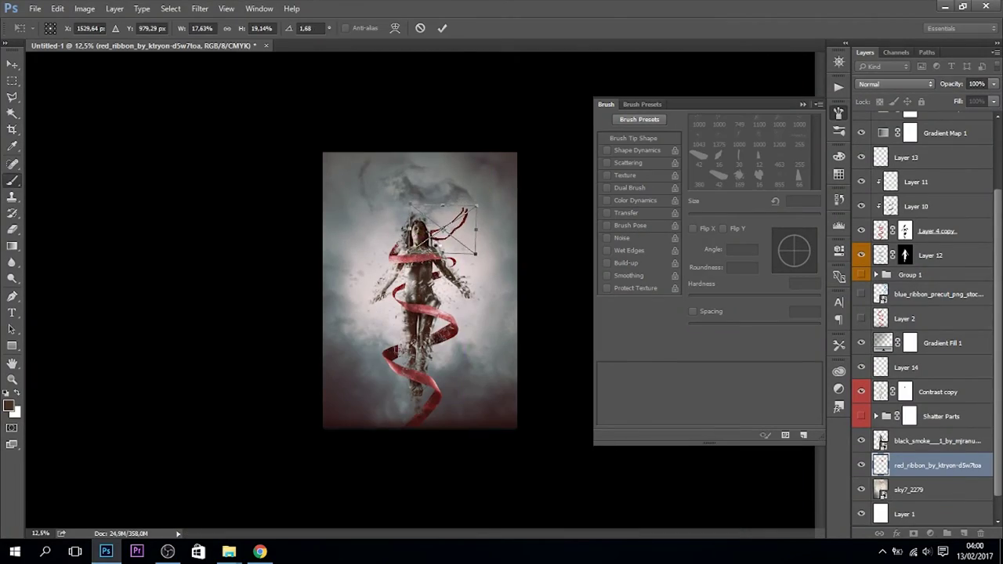
# Step: Browse the stock folder in File Explorer for the hair orange.tif image
pyautogui.scroll(3, 427, 278)
pyautogui.scroll(3, 427, 278)
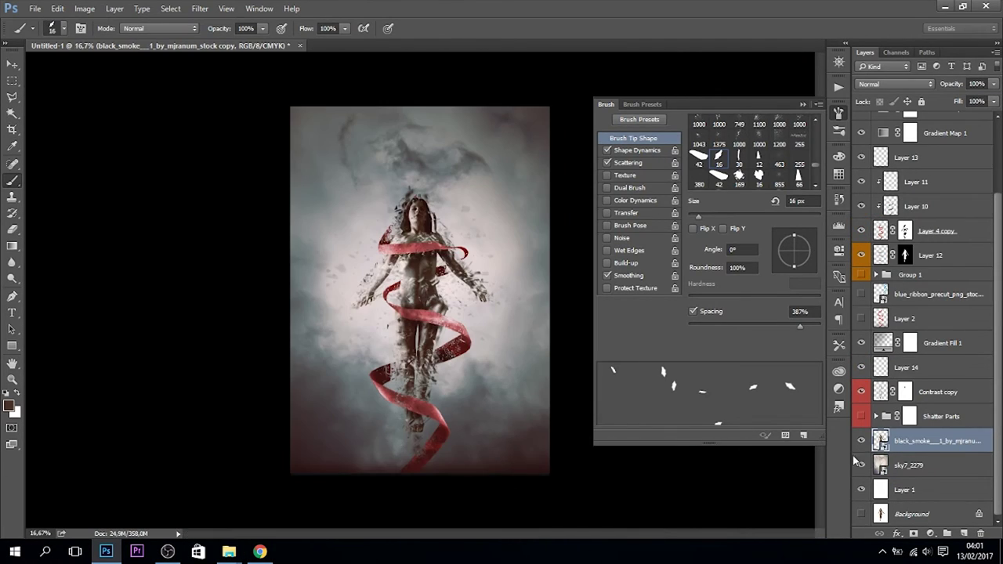
pyautogui.click(229, 552)
pyautogui.scroll(2, 230, 229)
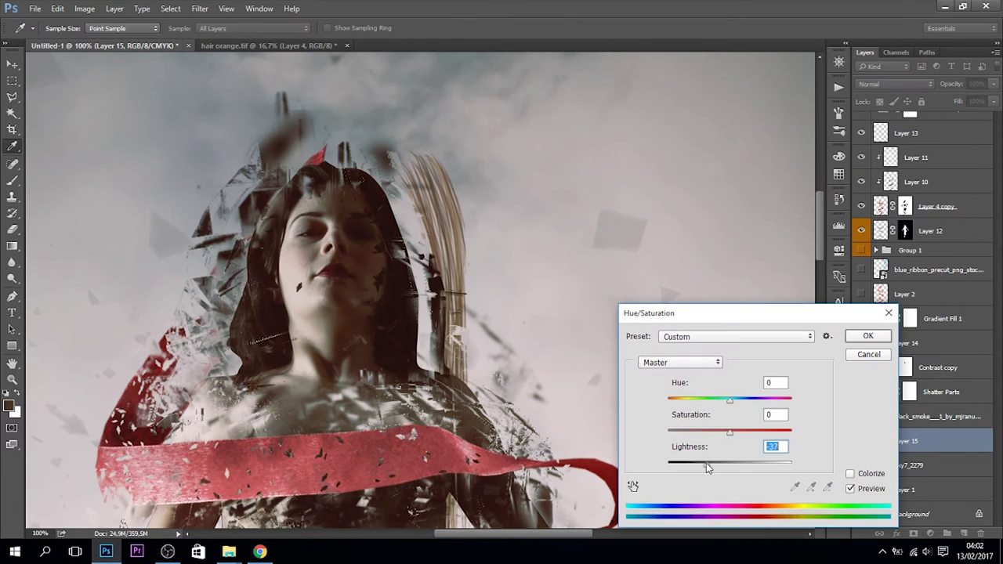
# Step: Apply the -37 lightness darkening and give the hair strand a first warp
pyautogui.press('Return')
pyautogui.hotkey('ctrl', 't')
pyautogui.rightClick(444, 285)
pyautogui.click(470, 391)
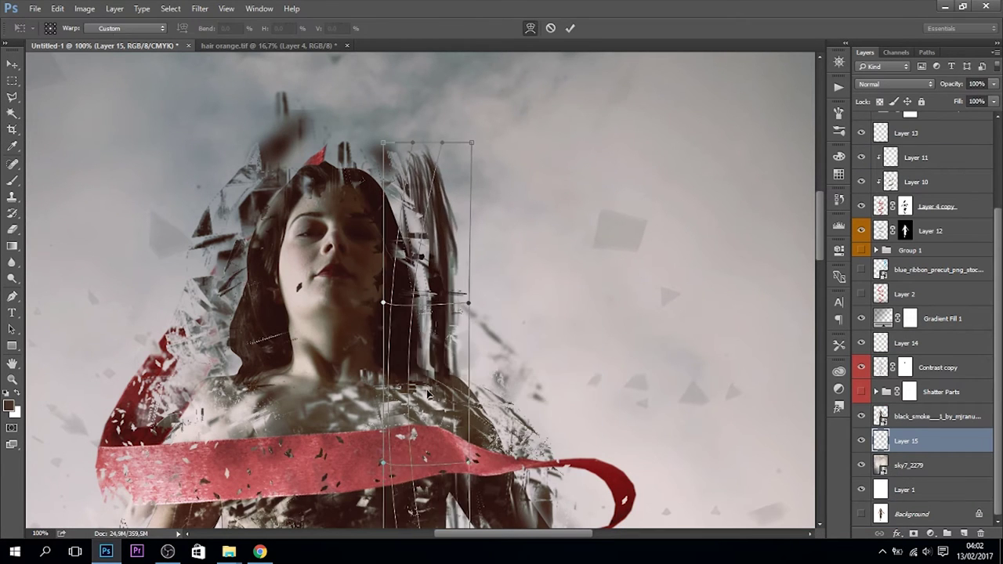
pyautogui.press('Return')
# Step: Move the strand left over the head and warp it to curve around the face
pyautogui.hotkey('ctrl', 't')
pyautogui.moveTo(462, 276); pyautogui.dragTo(427, 283)
pyautogui.rightClick(404, 276)
pyautogui.click(427, 408)
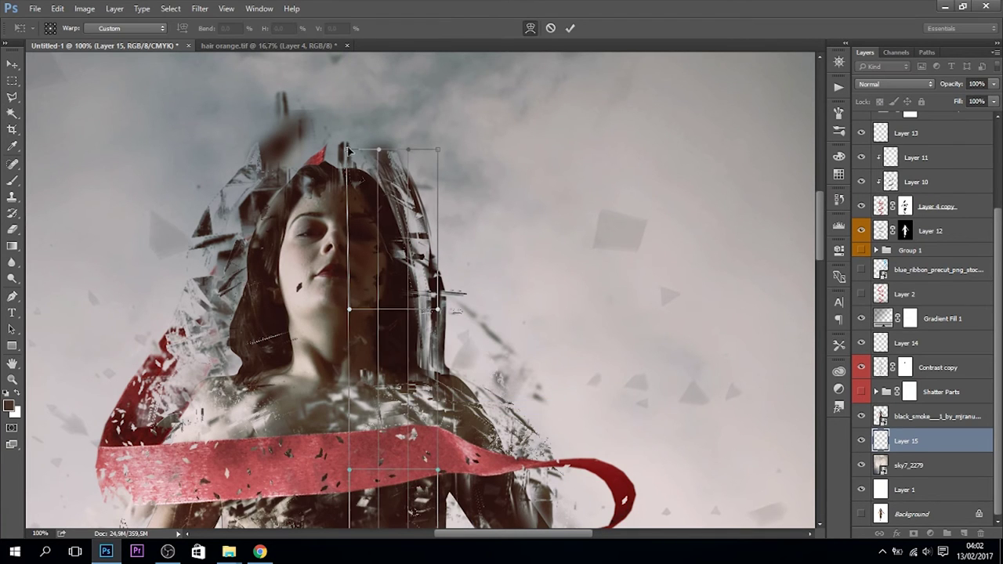
pyautogui.moveTo(439, 154); pyautogui.dragTo(396, 156)
pyautogui.moveTo(398, 292); pyautogui.dragTo(427, 320)
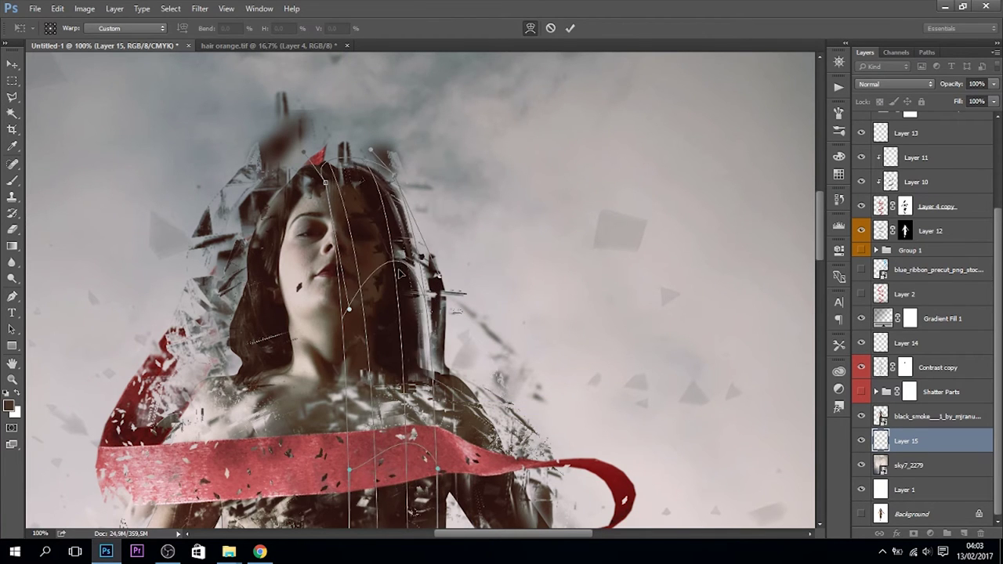
pyautogui.press('Return')
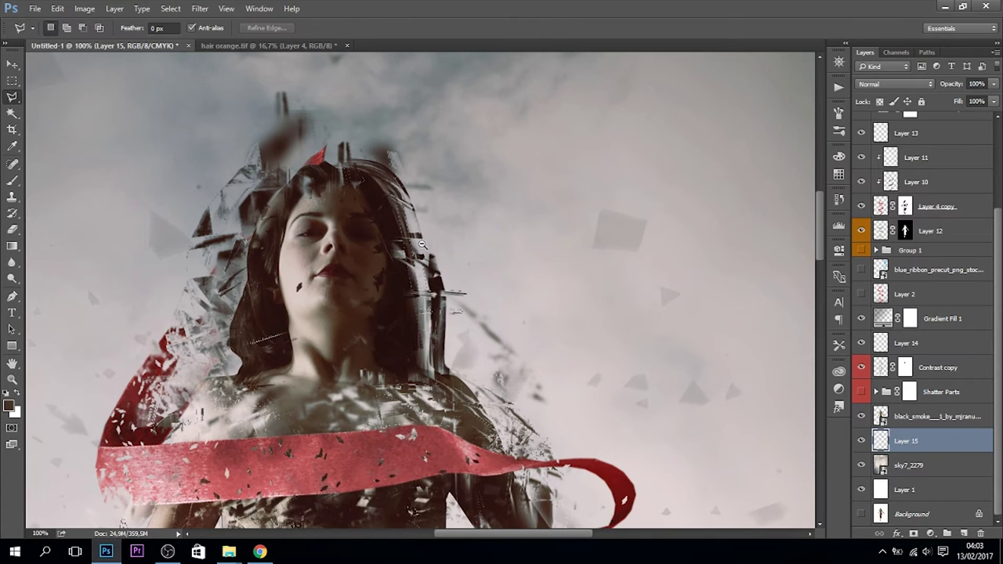
# Step: Duplicate the strand and place the flipped copy on the head's left side
pyautogui.hotkey('ctrl', 'j')
pyautogui.hotkey('ctrl', 't')
pyautogui.moveTo(353, 405)
pyautogui.mouseDown()
pyautogui.moveTo(275, 404)
pyautogui.moveTo(281, 389)
pyautogui.mouseUp()
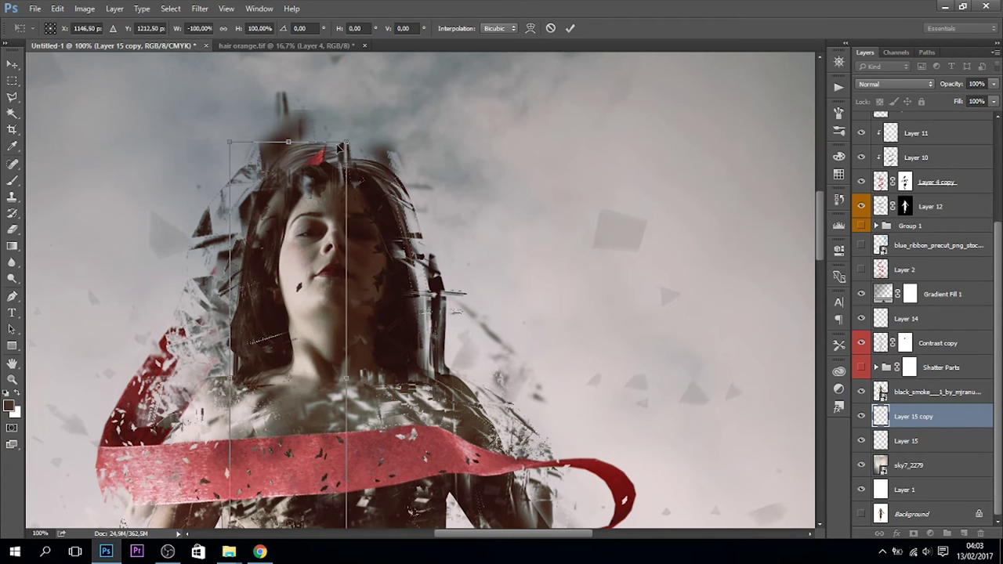
pyautogui.press('Return')
# Step: Recolour the Layer 16 strand and warp its lower end down along the body
pyautogui.press('l')
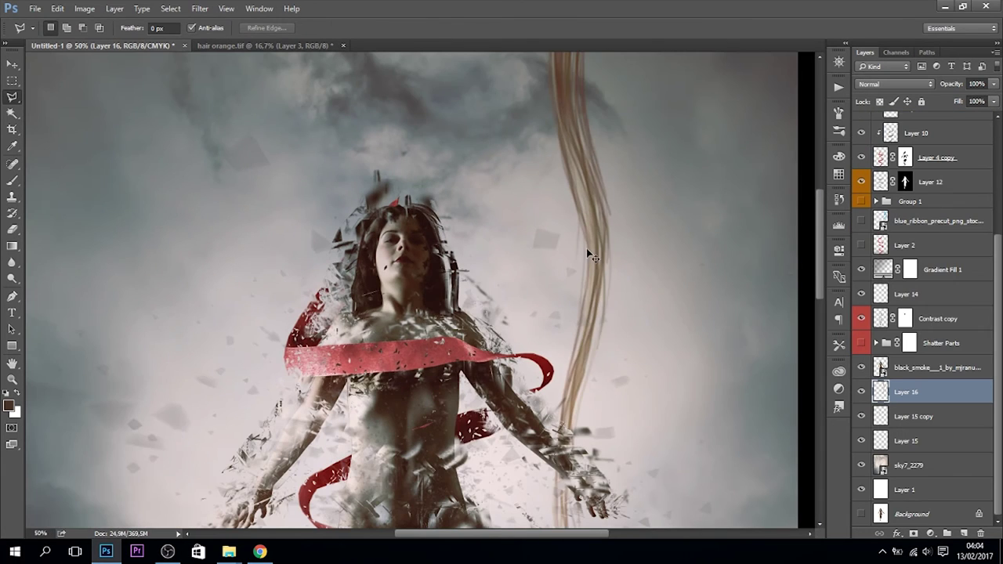
pyautogui.rightClick(369, 127)
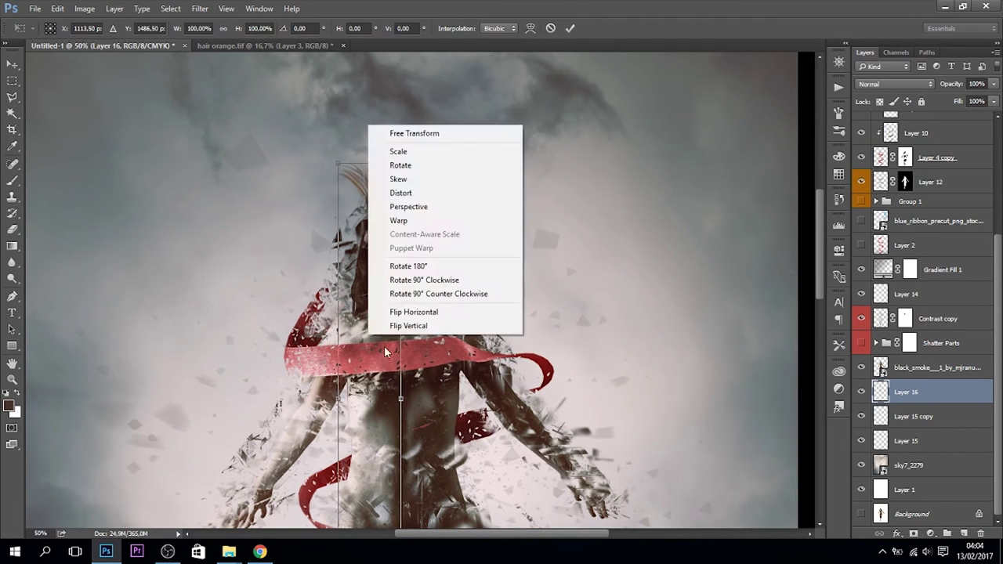
pyautogui.press('Return')
pyautogui.hotkey('ctrl', 'u')
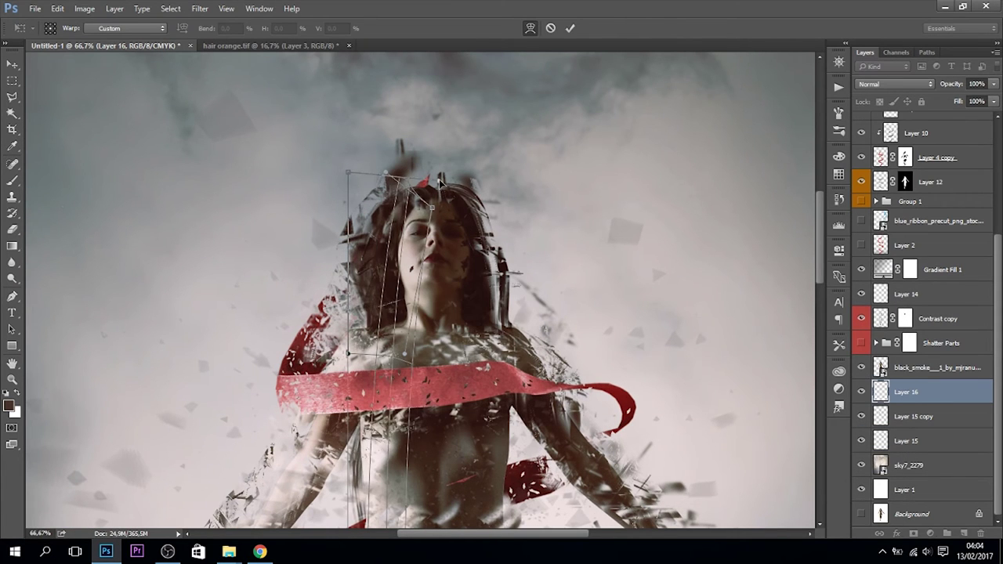
pyautogui.keyDown('alt'); pyautogui.click(357, 476); pyautogui.keyUp('alt')
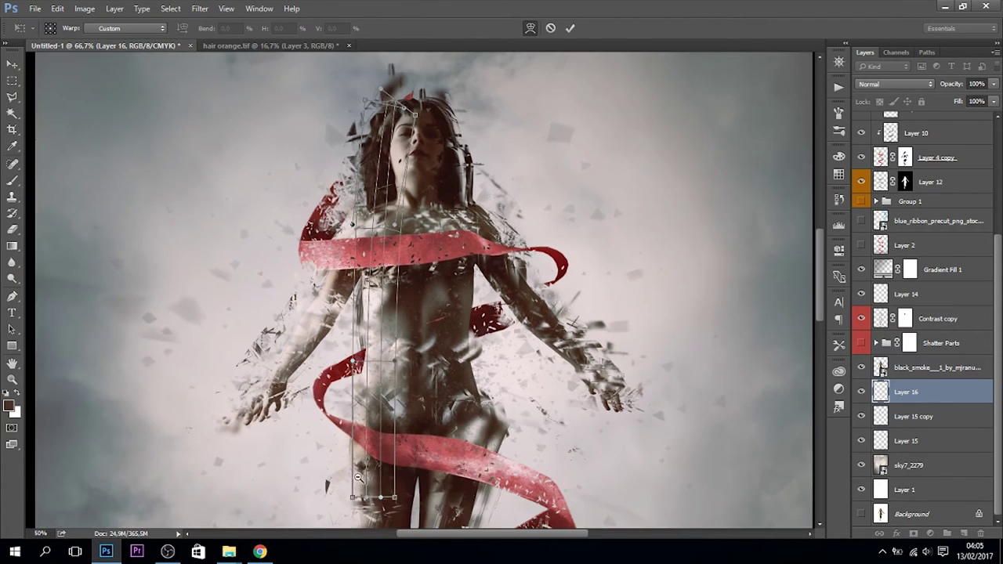
pyautogui.moveTo(384, 495); pyautogui.dragTo(317, 492)
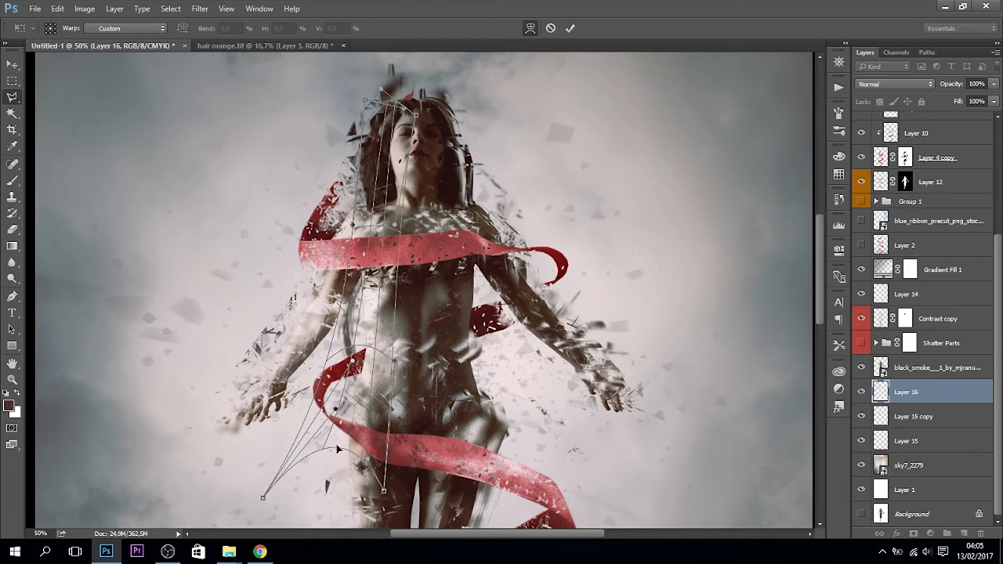
pyautogui.press('Return')
pyautogui.keyDown('alt'); pyautogui.click(448, 299); pyautogui.keyUp('alt')
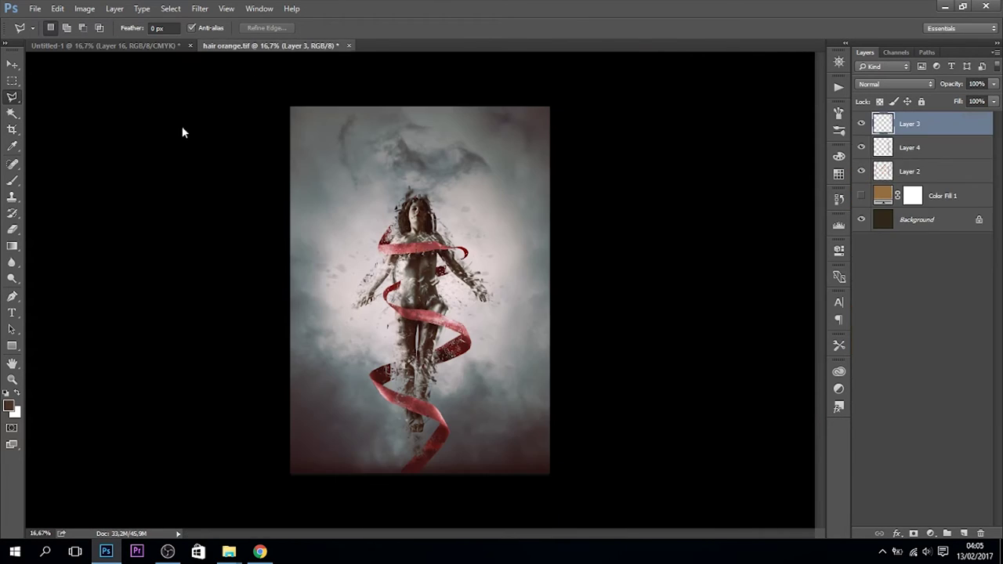
pyautogui.hotkey('ctrl', 'shift', 'alt', 'n')
# Step: Paint dark red shard fragments beside the ribbon with the scattered brush
pyautogui.press('b')
pyautogui.hotkey('ctrl', '+')
pyautogui.hotkey('ctrl', '+')
pyautogui.hotkey('ctrl', '+')
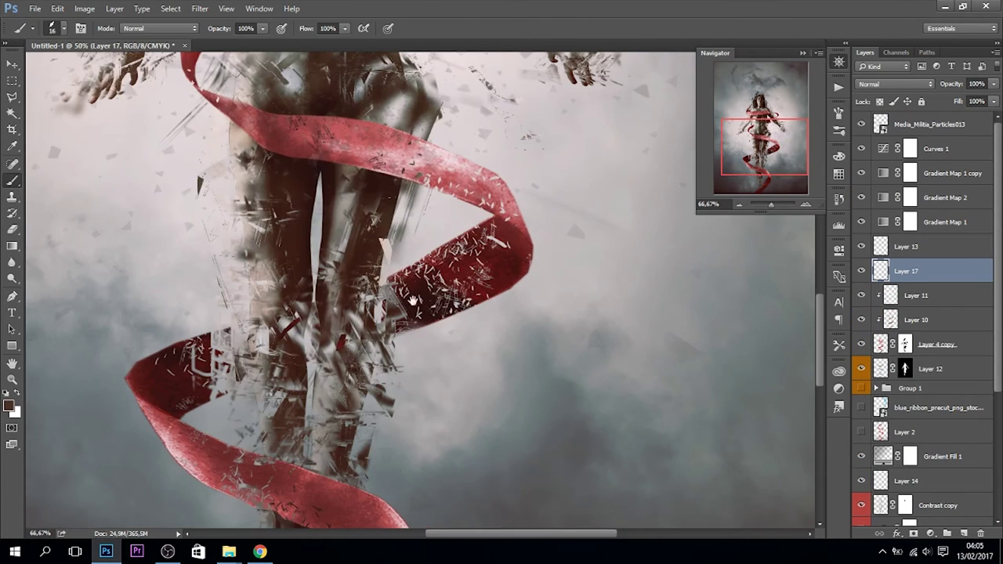
pyautogui.rightClick(470, 358)
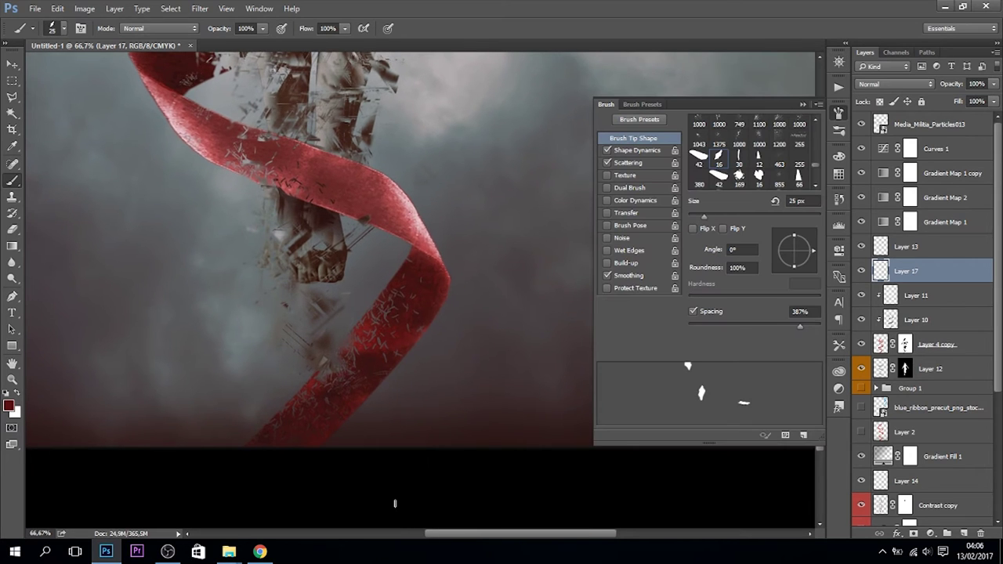
pyautogui.scroll(1, 395, 504)
pyautogui.click(384, 481)
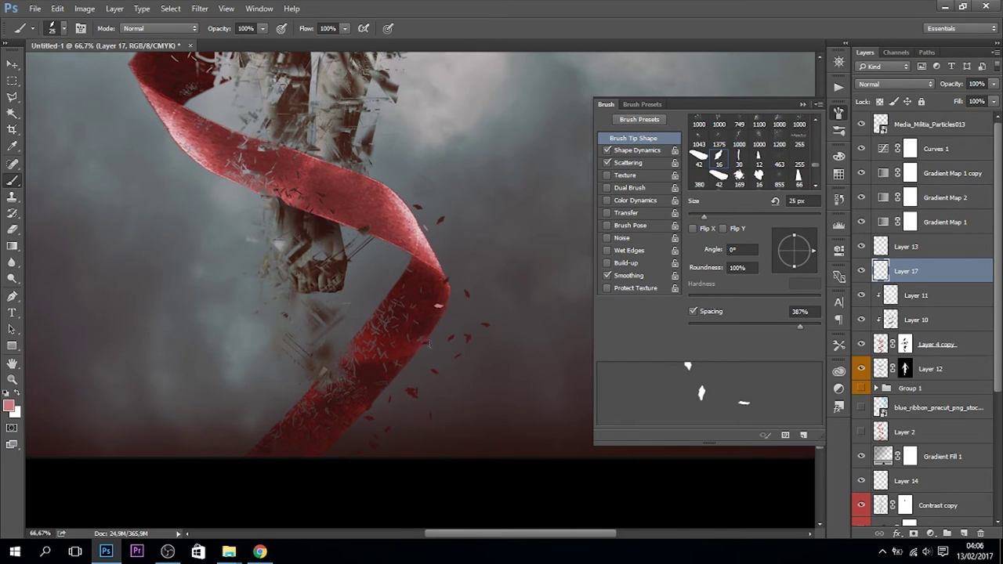
pyautogui.hotkey('ctrl', '-')
# Step: Scatter pink fragments along the ribbon's left side, then select Media_Militia_Particles013
pyautogui.keyDown('alt'); pyautogui.click(228, 271); pyautogui.keyUp('alt')
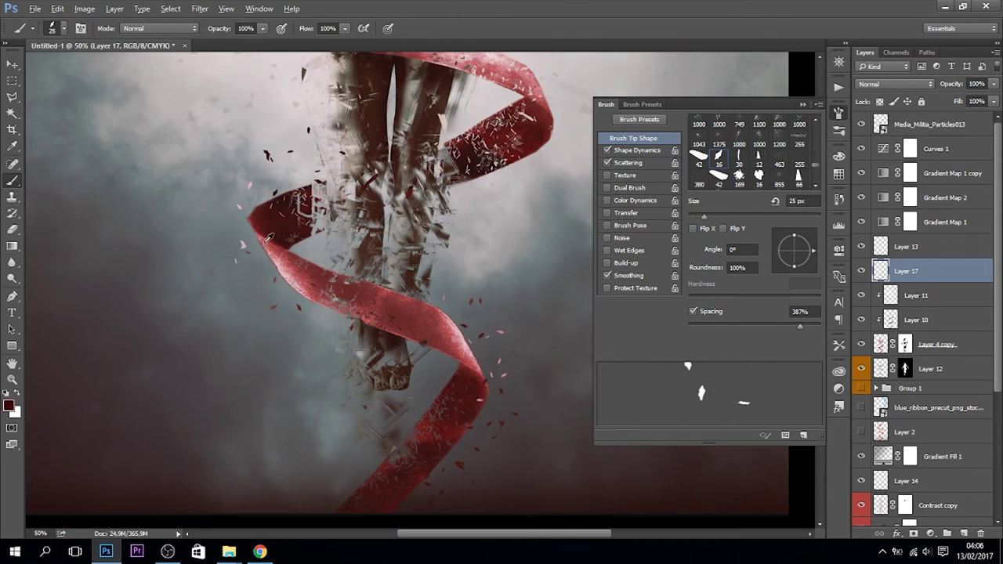
pyautogui.moveTo(268, 237); pyautogui.dragTo(256, 278)
pyautogui.keyDown('alt'); pyautogui.click(256, 278); pyautogui.keyUp('alt')
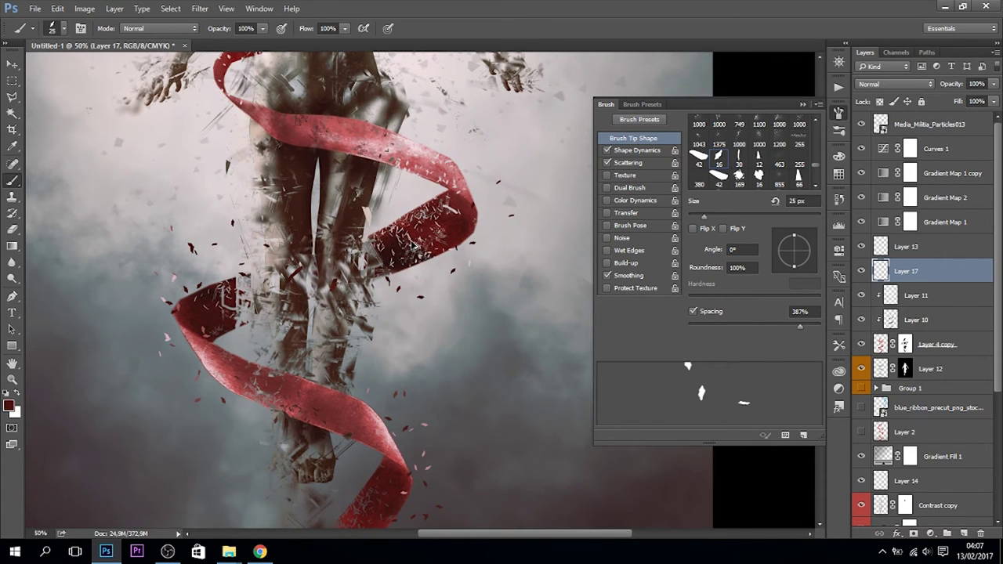
pyautogui.keyDown('ctrl'); pyautogui.keyDown('alt'); pyautogui.click(409, 326); pyautogui.keyUp('alt'); pyautogui.keyUp('ctrl')
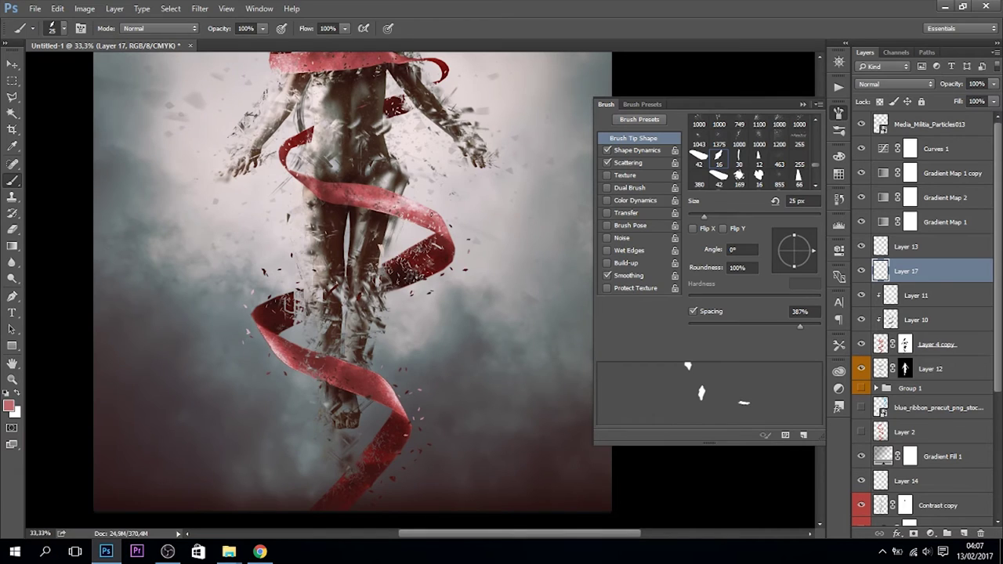
pyautogui.keyDown('alt'); pyautogui.click(285, 158); pyautogui.keyUp('alt')
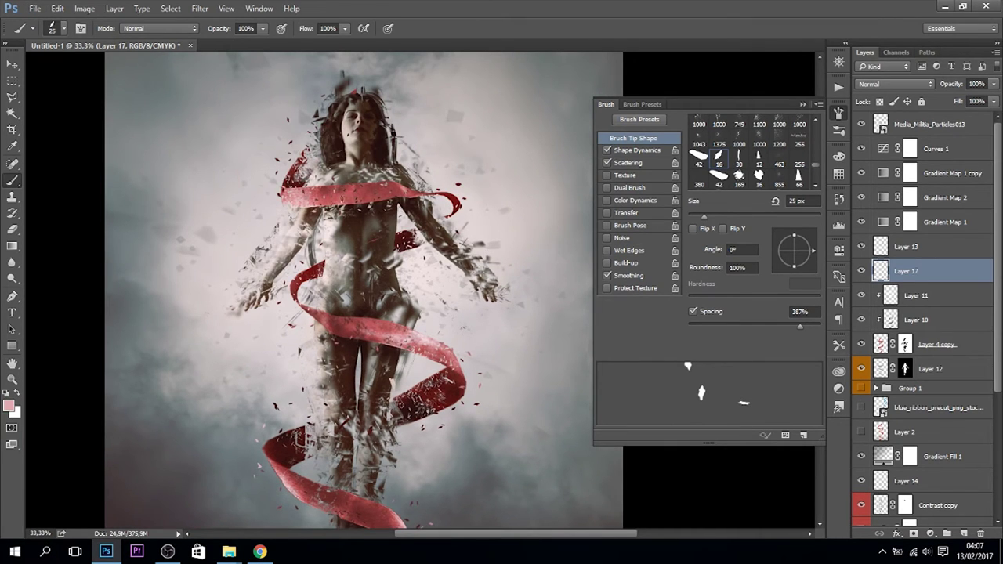
pyautogui.keyDown('ctrl'); pyautogui.rightClick(401, 392); pyautogui.keyUp('ctrl')
pyautogui.click(446, 398)
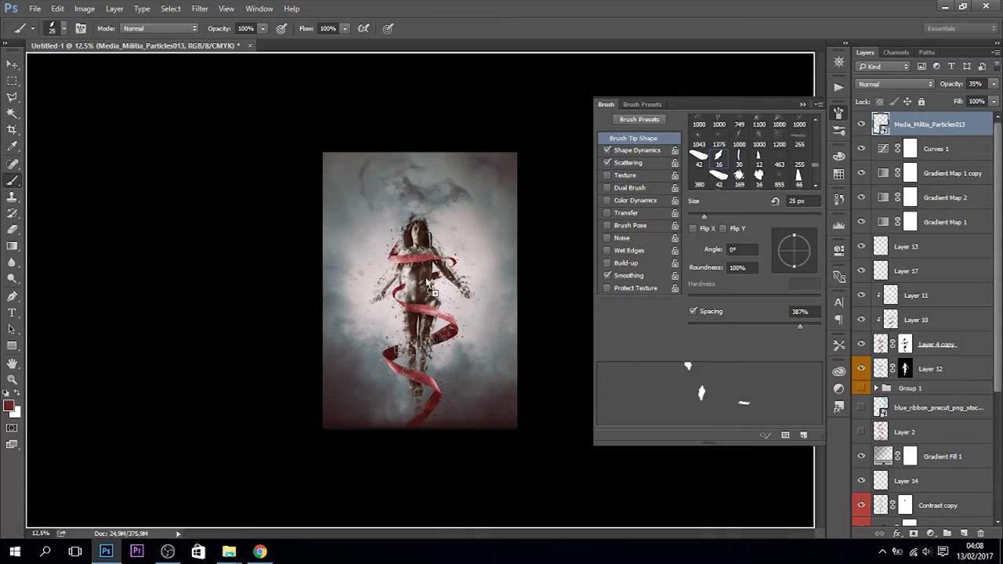
# Step: Delete the watermark strip from the bottom of the placed earth image
pyautogui.press('m')
pyautogui.moveTo(525, 430); pyautogui.dragTo(235, 352)
pyautogui.press('b')
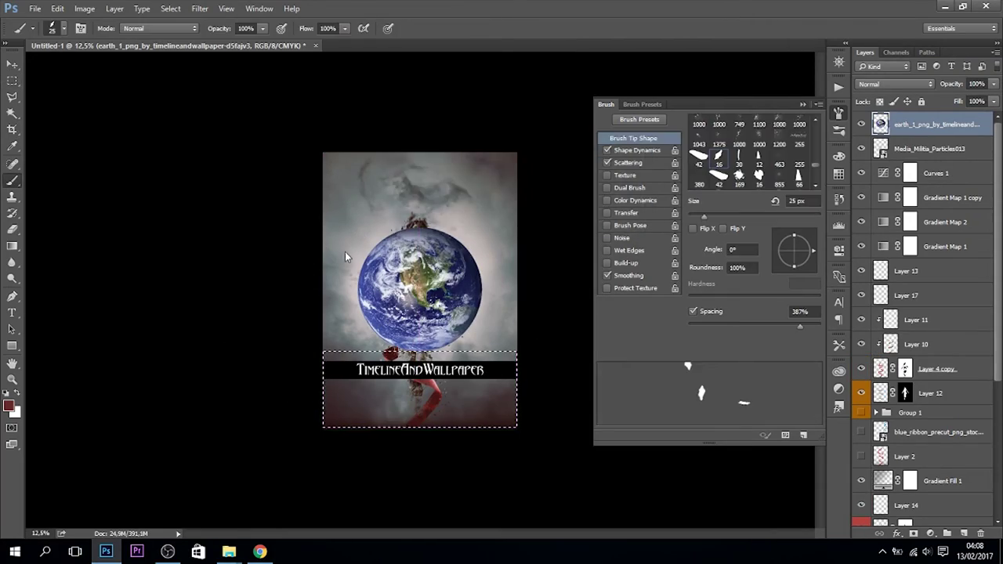
pyautogui.press('Delete')
# Step: Enlarge the earth, move it up, and place its layer just above sky7_2279
pyautogui.hotkey('ctrl', 't')
pyautogui.moveTo(420, 376)
pyautogui.mouseDown()
pyautogui.moveTo(420, 367)
pyautogui.moveTo(567, 397)
pyautogui.moveTo(533, 201)
pyautogui.mouseUp()
pyautogui.press('Return')
pyautogui.moveTo(936, 124)
pyautogui.mouseDown()
pyautogui.moveTo(957, 486)
pyautogui.moveTo(957, 478)
pyautogui.mouseUp()
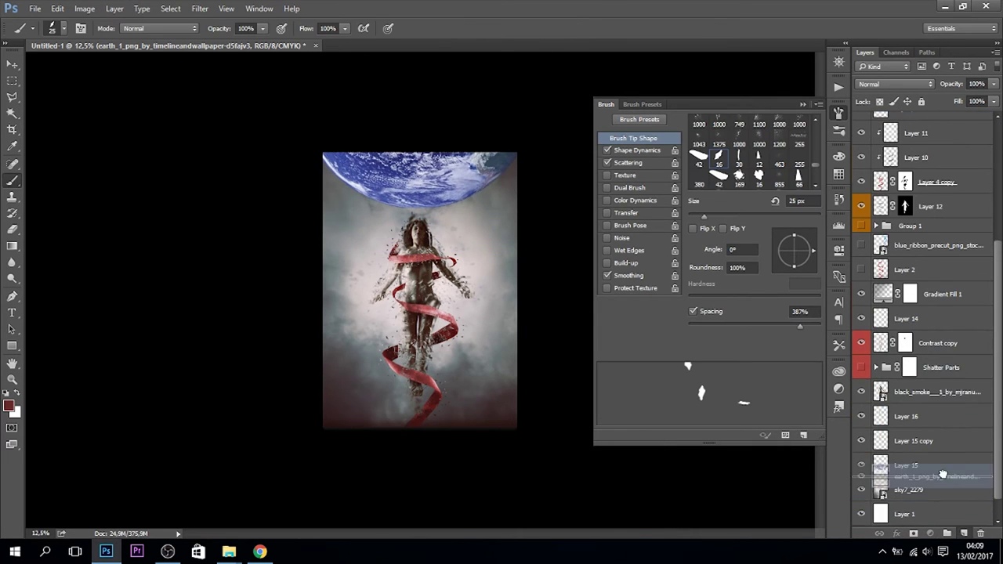
# Step: Rotate the earth by about -2.3° and bring up File > Save As
pyautogui.hotkey('ctrl', 't')
pyautogui.hotkey('ctrl', '-')
pyautogui.moveTo(535, 362); pyautogui.dragTo(675, 116)
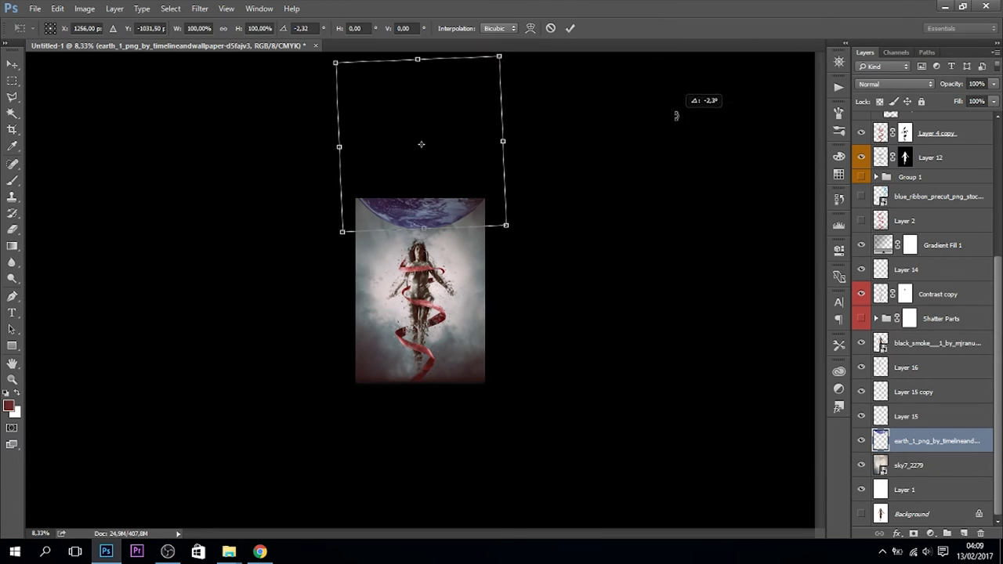
pyautogui.press('Return')
pyautogui.click(36, 9)
pyautogui.click(72, 149)
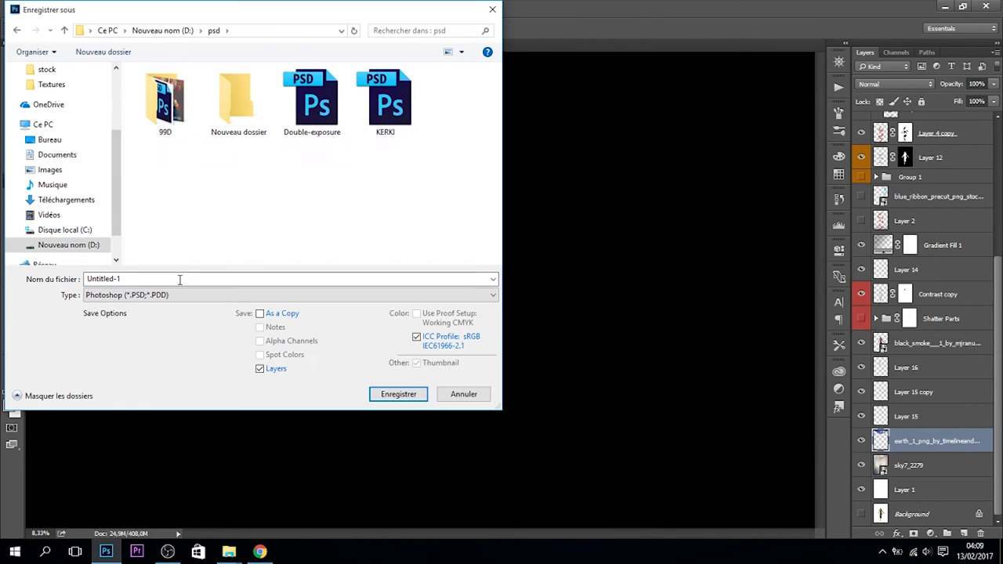
# Step: Save the document as space.psd, then cancel a further earth rotation
pyautogui.click(390, 392)
pyautogui.hotkey('ctrl', '+')
pyautogui.hotkey('ctrl', '+')
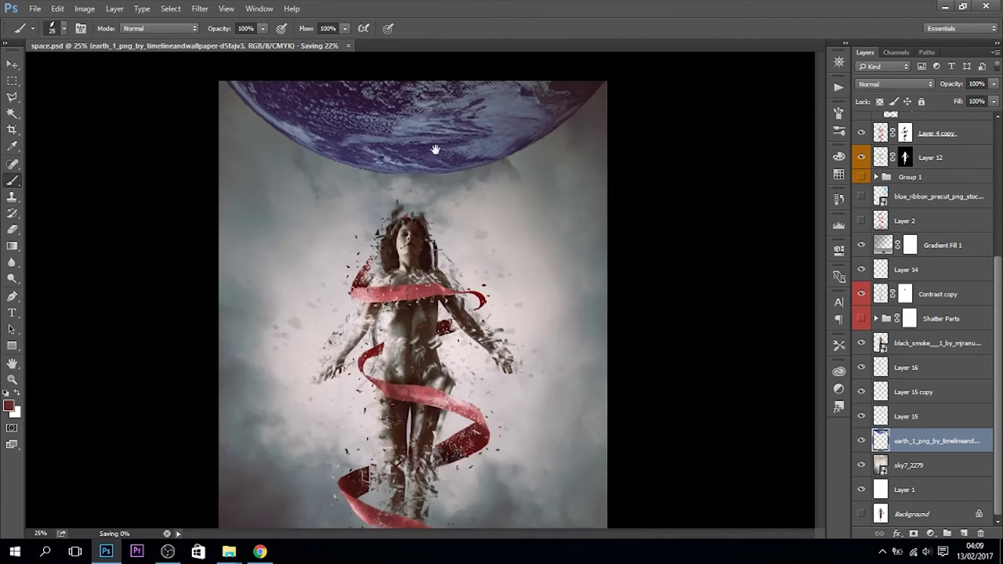
pyautogui.hotkey('ctrl', 't')
pyautogui.moveTo(677, 414); pyautogui.dragTo(689, 392)
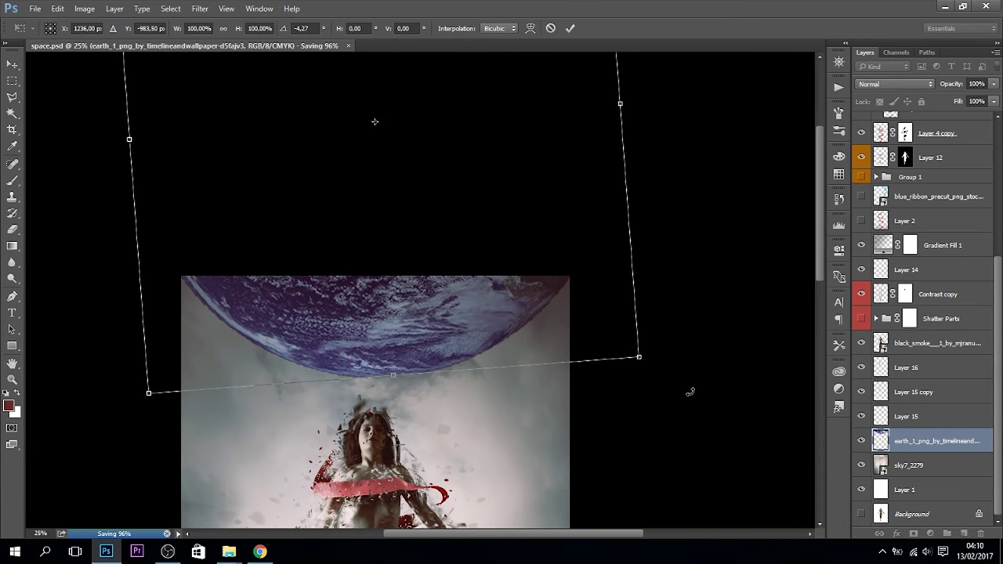
pyautogui.press('Escape')
pyautogui.press('b')
# Step: Set the earth layer opacity to 66% and add a layer mask with a 498 px brush
pyautogui.hotkey('ctrl', '0')
pyautogui.click(950, 84)
pyautogui.click(912, 534)
pyautogui.rightClick(269, 202)
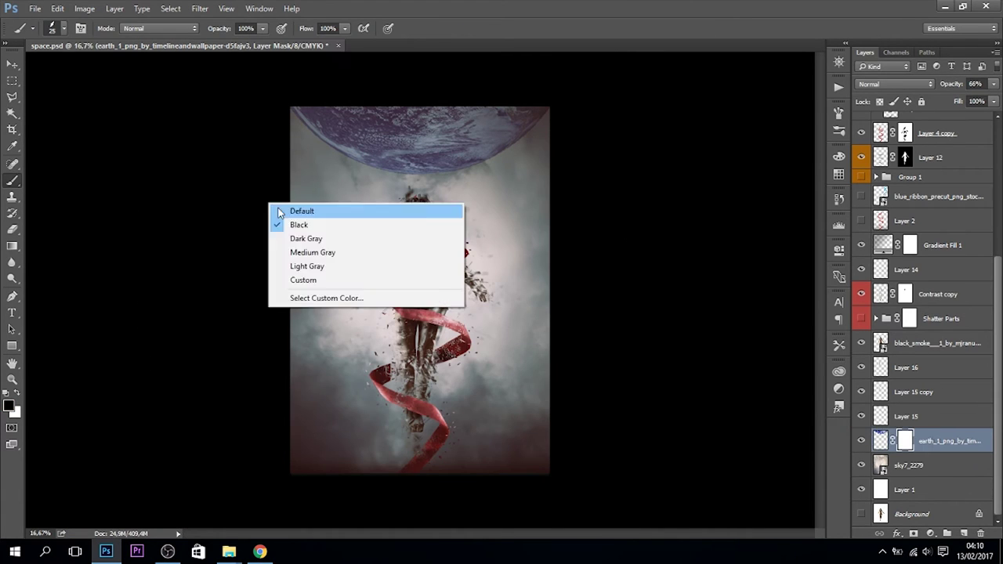
pyautogui.rightClick(320, 304)
pyautogui.press('Return')
# Step: Delete the earth's layer mask and zoom out to the whole canvas
pyautogui.rightClick(905, 440)
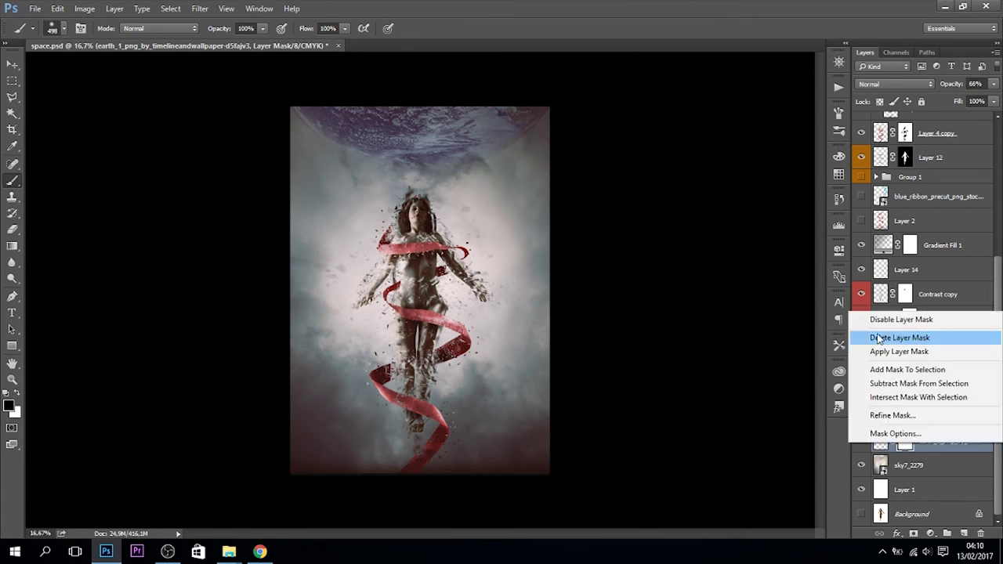
pyautogui.click(874, 417)
pyautogui.hotkey('ctrl', '-')
pyautogui.click(196, 9)
pyautogui.moveTo(206, 147)
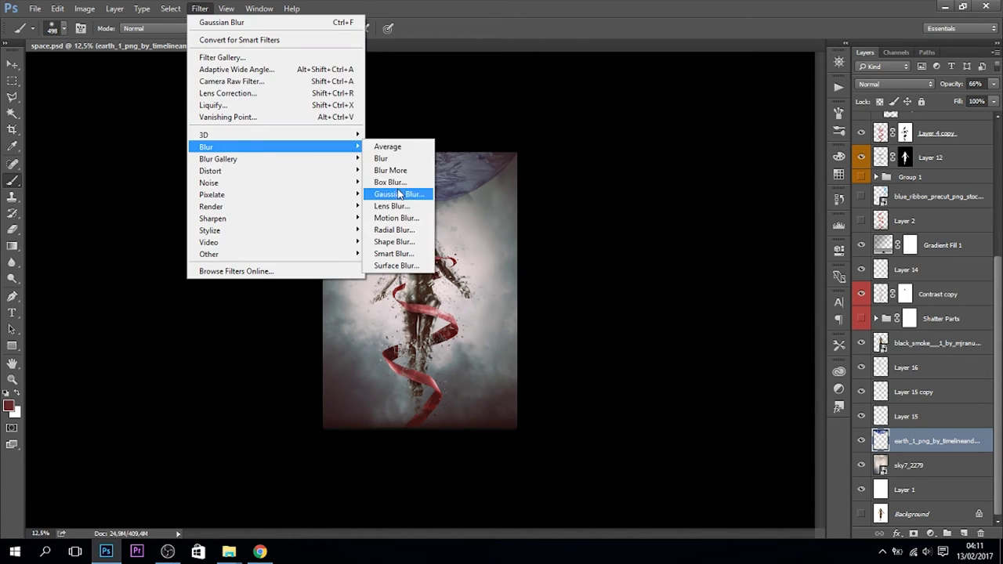
# Step: Dismiss a Box Blur, then duplicate the earth layer and move it in the layer stack
pyautogui.click(401, 194)
pyautogui.press('Escape')
pyautogui.hotkey('ctrl', 'j')
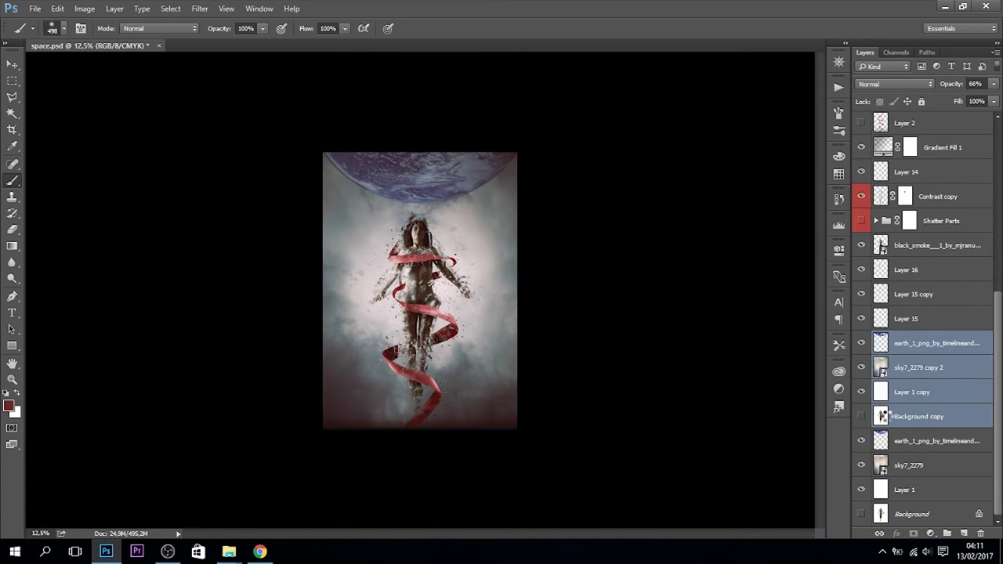
pyautogui.moveTo(862, 489); pyautogui.dragTo(860, 419)
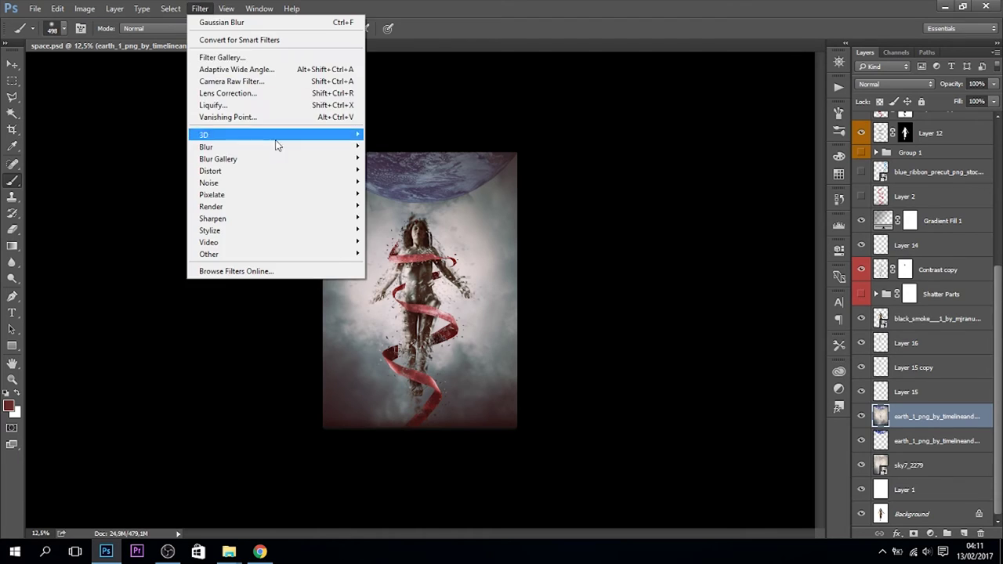
# Step: Darken the earth with Levels after trying and cancelling Hue/Saturation
pyautogui.hotkey('ctrl', 'u')
pyautogui.moveTo(730, 431)
pyautogui.mouseDown()
pyautogui.moveTo(695, 431)
pyautogui.moveTo(761, 462)
pyautogui.moveTo(729, 463)
pyautogui.mouseUp()
pyautogui.moveTo(695, 431); pyautogui.dragTo(743, 431)
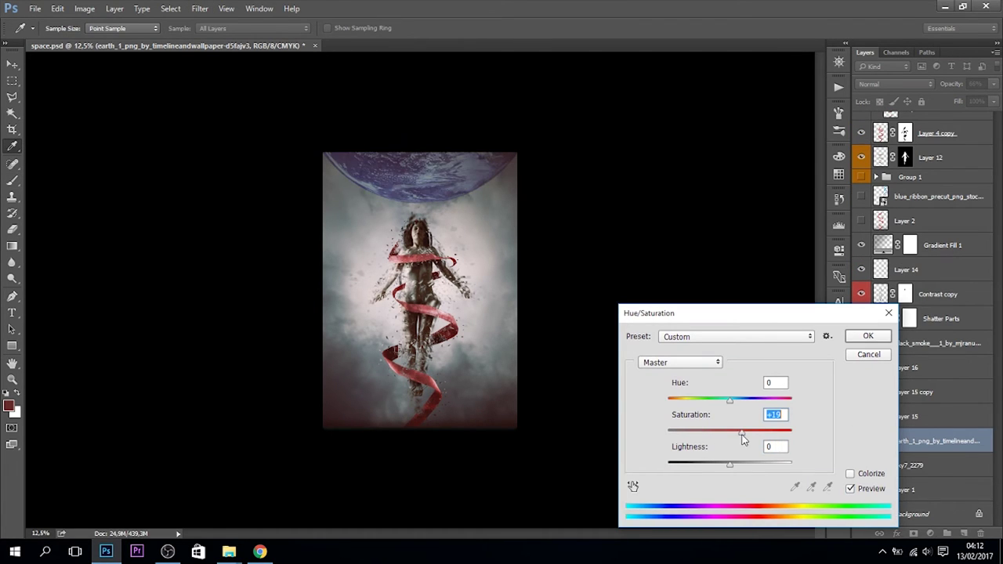
pyautogui.press('Escape')
pyautogui.hotkey('ctrl', 'l')
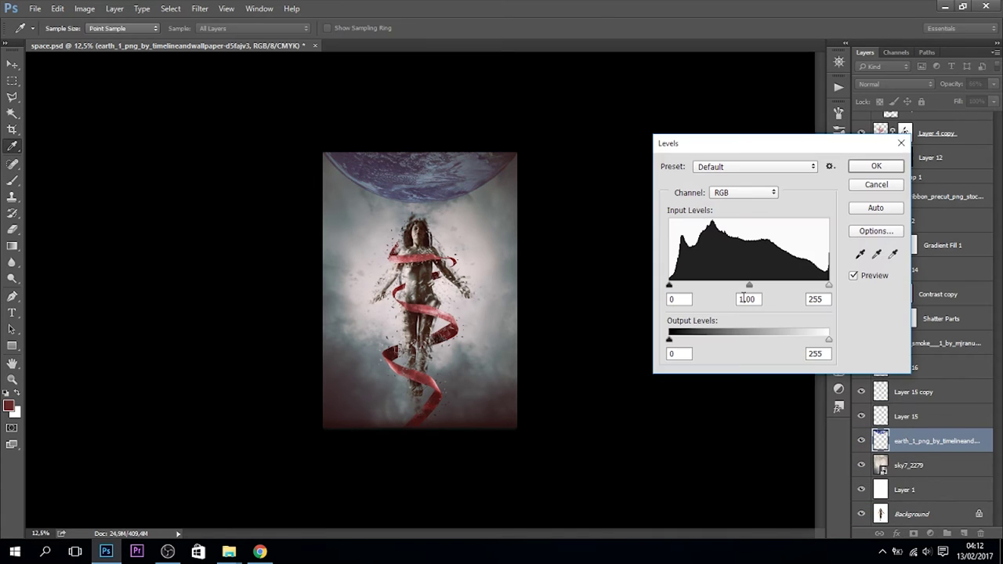
pyautogui.press('Return')
# Step: Shift the earth down slightly and adjust its size with Free Transform
pyautogui.hotkey('ctrl', 't')
pyautogui.moveTo(463, 132); pyautogui.dragTo(463, 149)
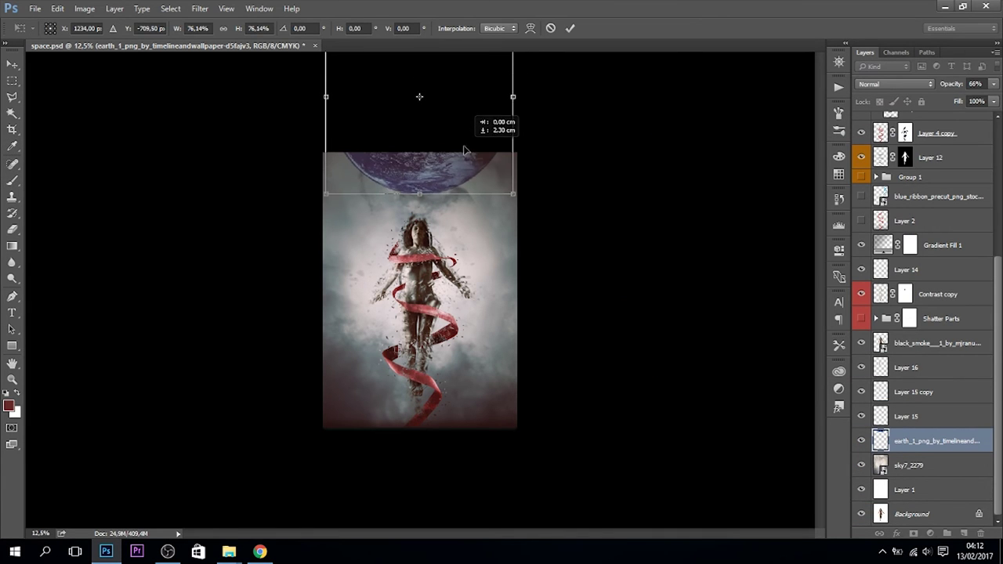
pyautogui.moveTo(517, 97); pyautogui.dragTo(548, 96)
pyautogui.press('Return')
# Step: Duplicate the earth and give the copy a 25 px Box Blur
pyautogui.hotkey('ctrl', 'j')
pyautogui.rightClick(926, 399)
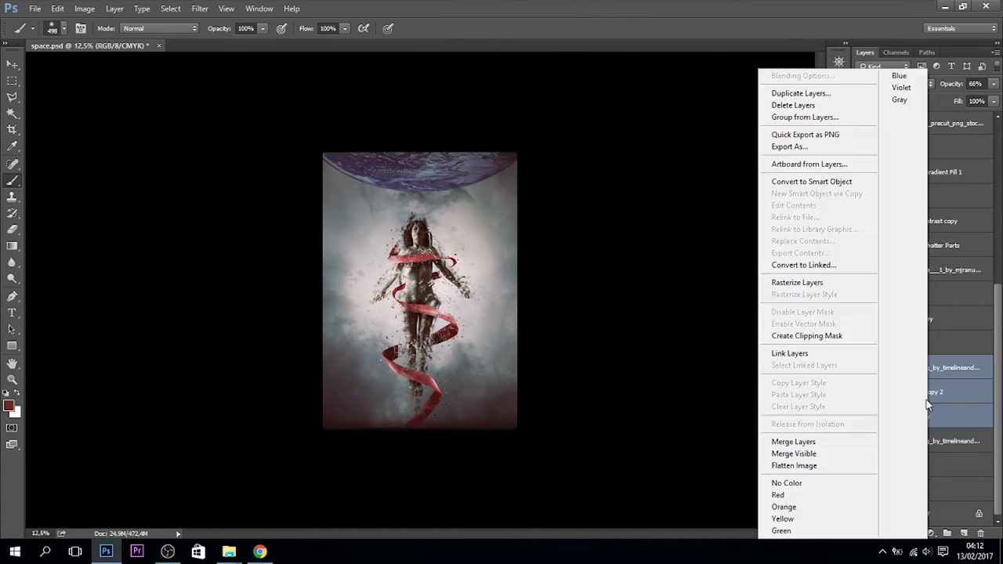
pyautogui.press('Escape')
pyautogui.click(200, 8)
pyautogui.click(389, 182)
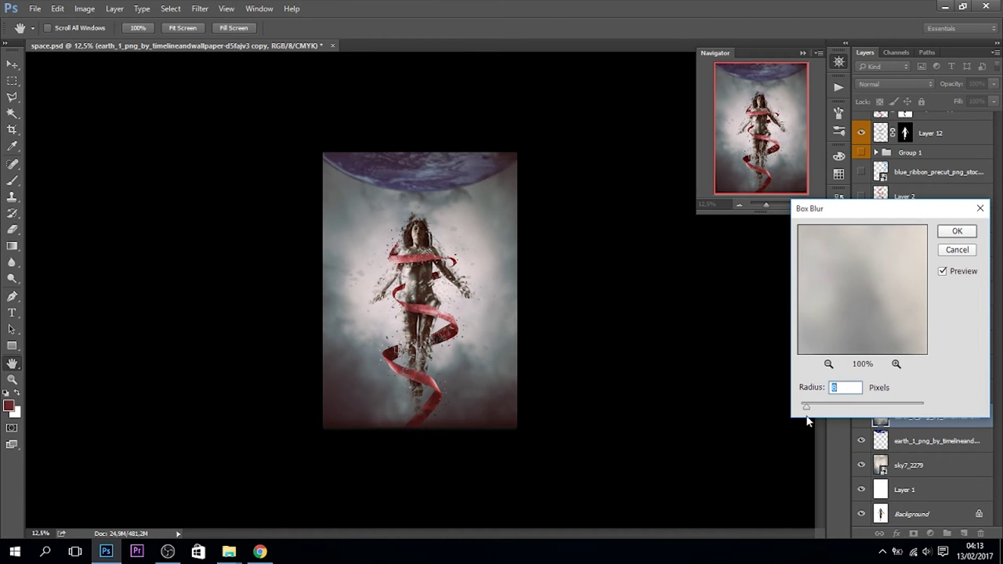
pyautogui.click(980, 208)
pyautogui.press('b')
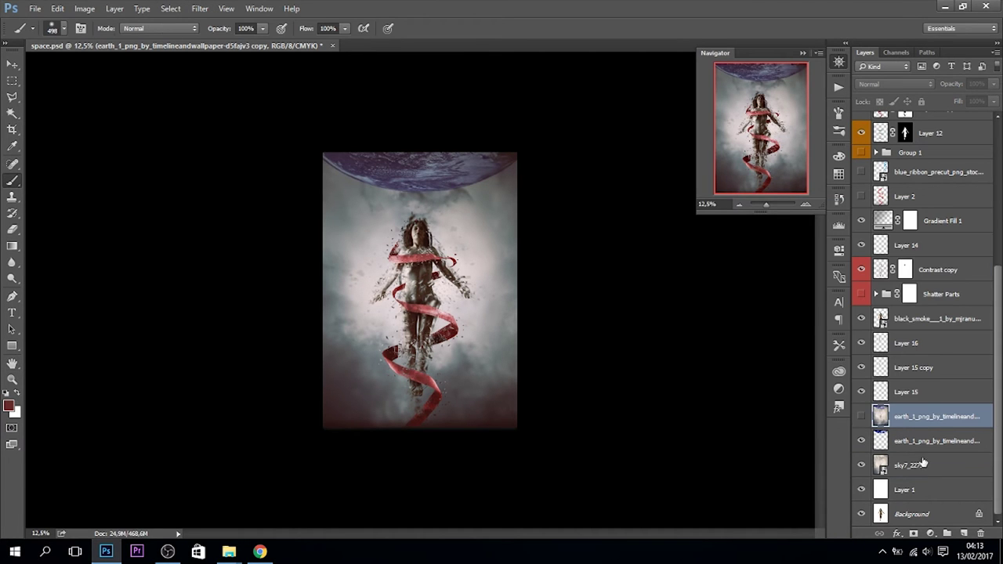
# Step: Place a stock texture as layer 7 above the sky, enlarged to cover the canvas
pyautogui.click(923, 464)
pyautogui.click(229, 552)
pyautogui.scroll(2, 968, 94)
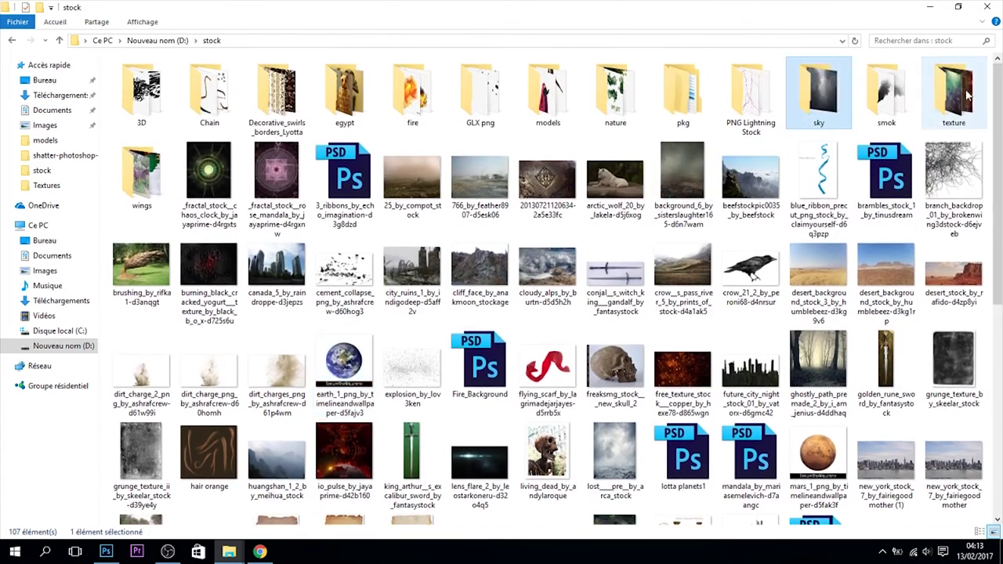
pyautogui.doubleClick(954, 90)
pyautogui.moveTo(894, 89); pyautogui.dragTo(423, 290)
pyautogui.moveTo(518, 455); pyautogui.dragTo(579, 478)
pyautogui.press('Return')
# Step: Blend layer 7 as Linear Dodge (Add) and colorize it red with Hue 1, Saturation 25
pyautogui.click(893, 84)
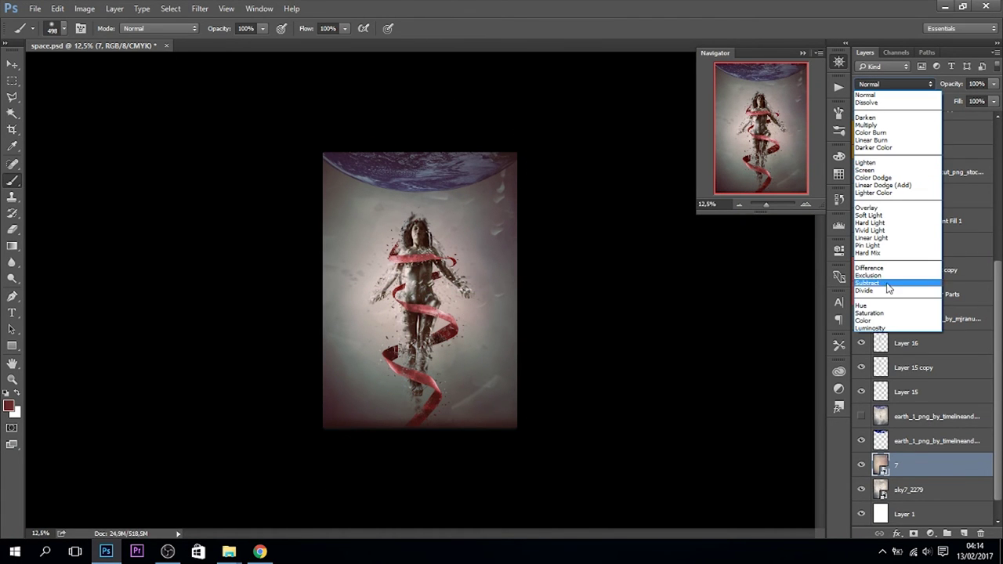
pyautogui.click(882, 185)
pyautogui.hotkey('ctrl', 'u')
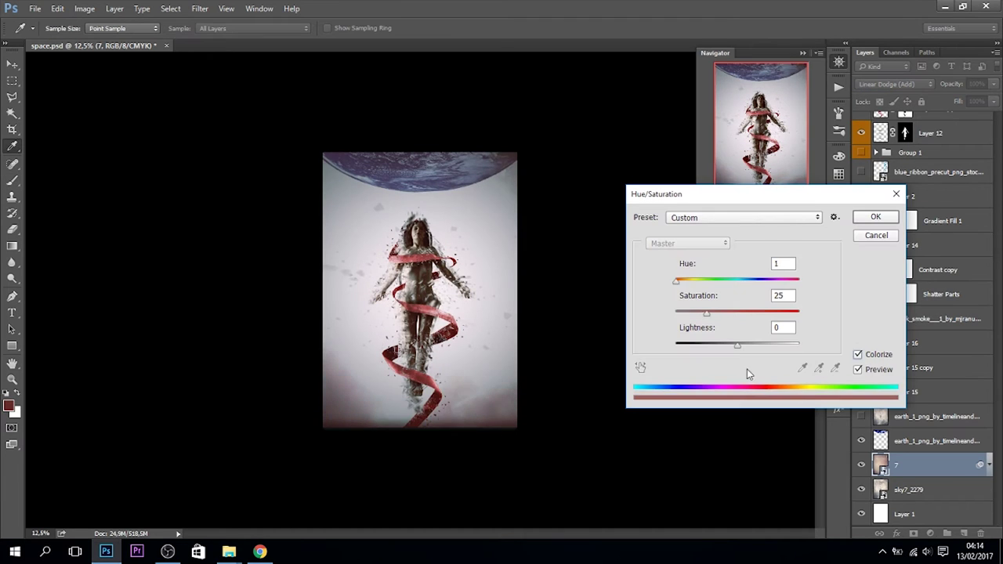
pyautogui.moveTo(706, 313); pyautogui.dragTo(799, 313)
pyautogui.click(675, 284)
pyautogui.click(876, 219)
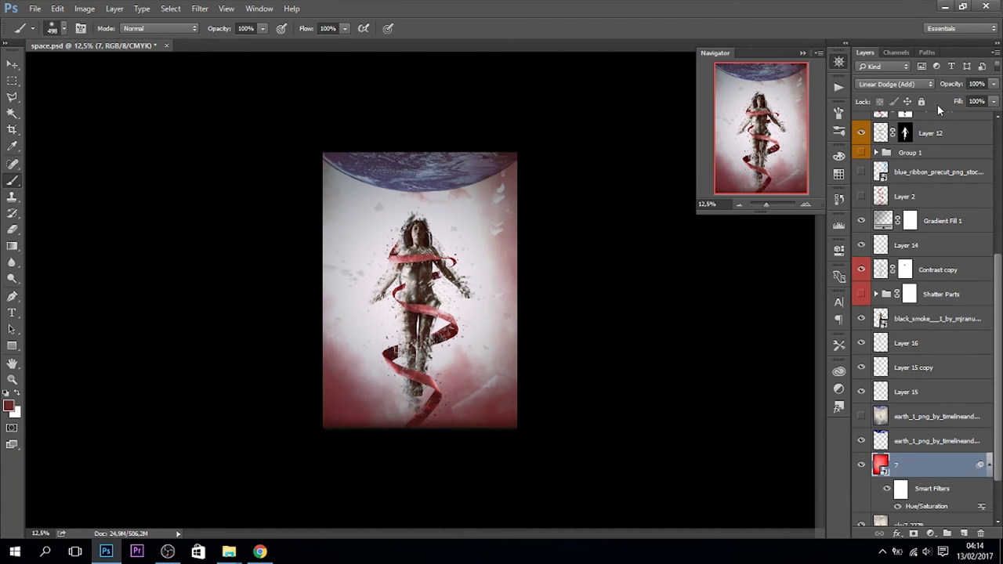
pyautogui.click(862, 465)
pyautogui.click(862, 465)
# Step: Give the lower earth layer a reddish Hue/Saturation shift and set layer 7 to 71% opacity
pyautogui.click(908, 441)
pyautogui.hotkey('ctrl', 'u')
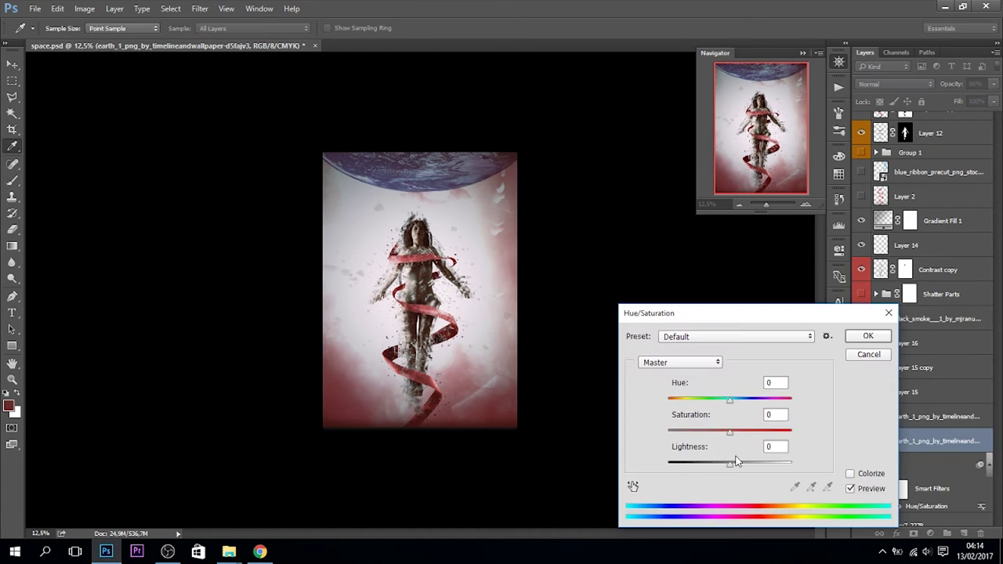
pyautogui.click(868, 335)
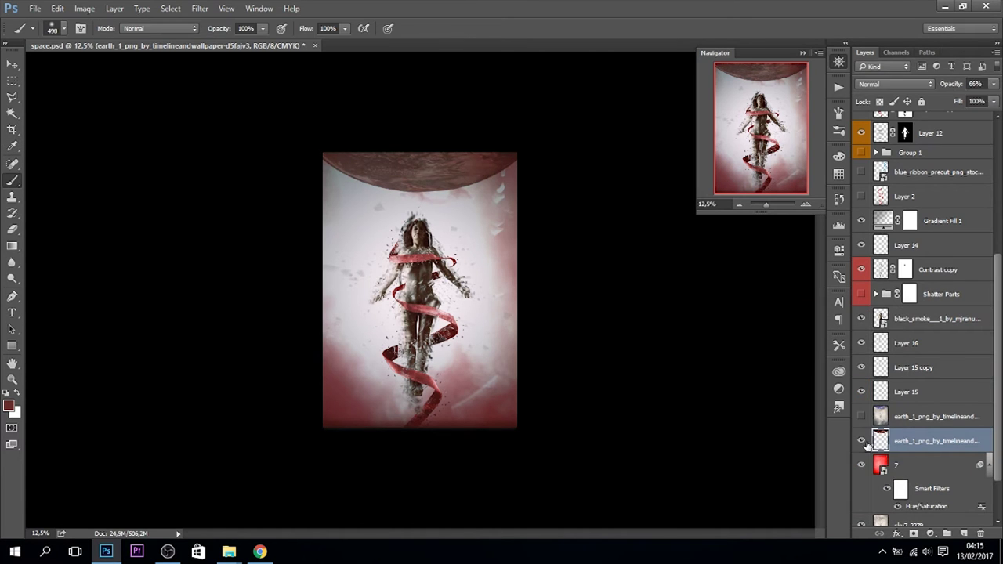
pyautogui.click(925, 470)
pyautogui.scroll(-1, 925, 471)
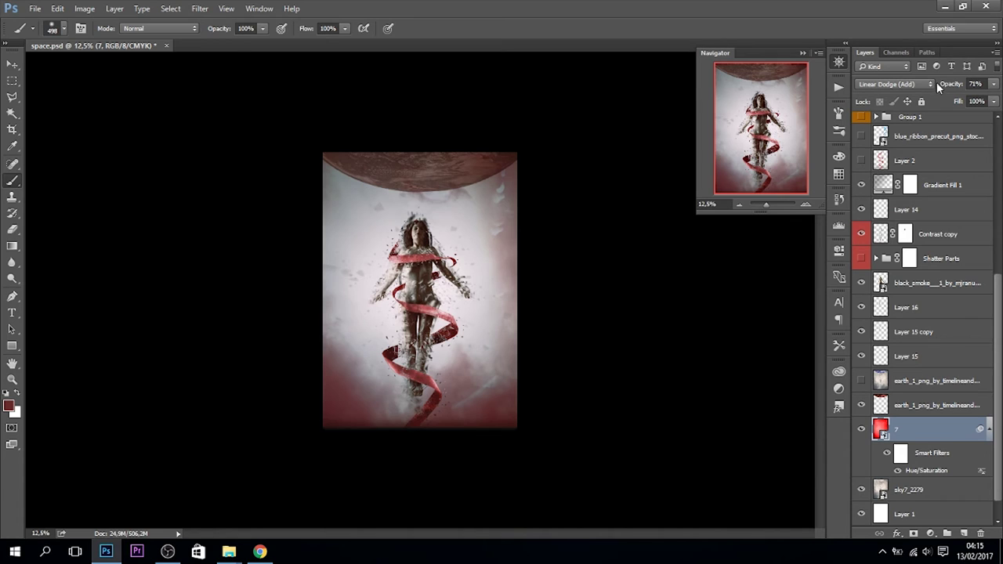
pyautogui.hotkey('ctrl', '+')
# Step: Tilt and reshape the lower earth layer's edges, abandoning a first warp attempt
pyautogui.click(922, 405)
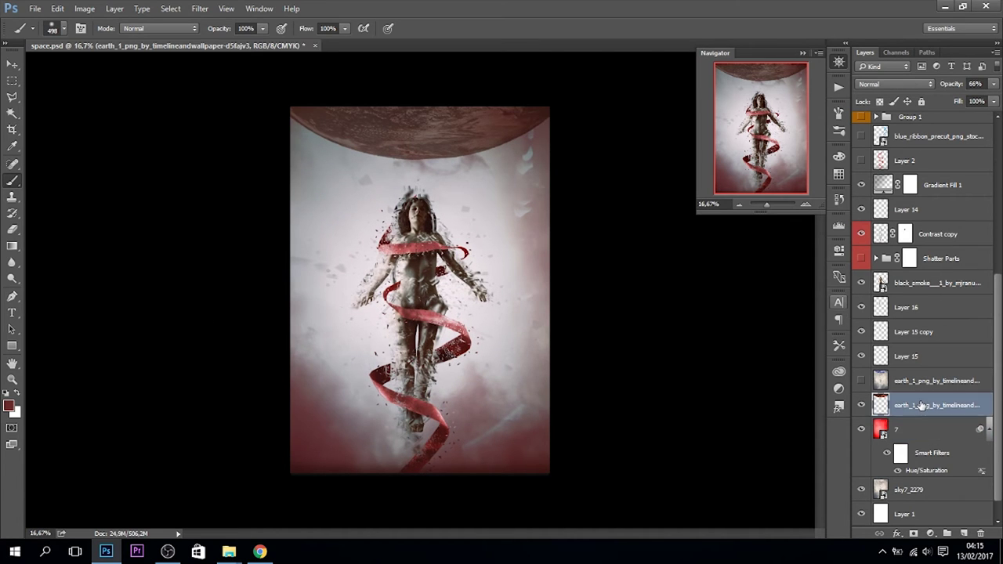
pyautogui.hotkey('ctrl', 't')
pyautogui.moveTo(677, 351); pyautogui.dragTo(704, 333)
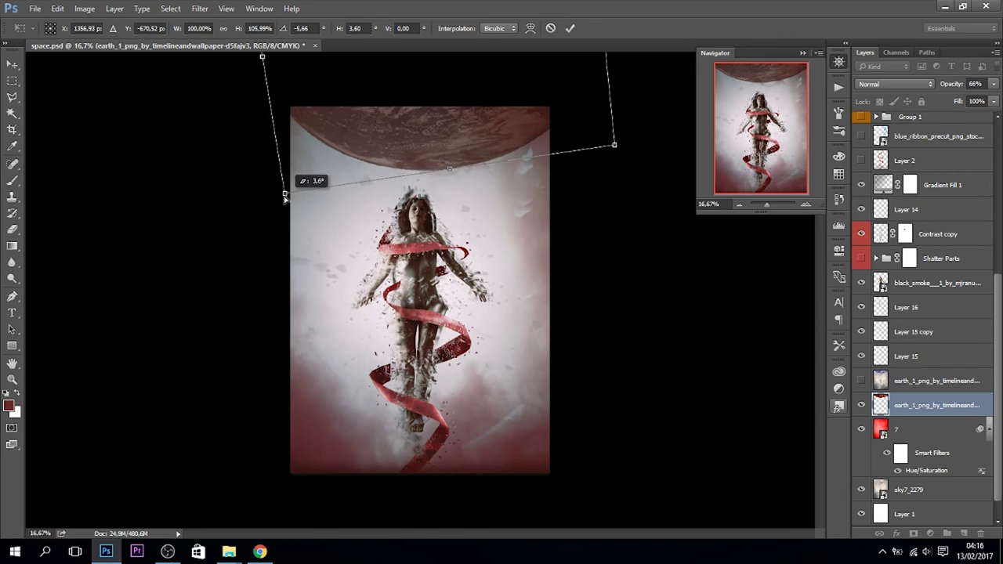
pyautogui.moveTo(273, 182); pyautogui.dragTo(269, 174)
pyautogui.moveTo(614, 144); pyautogui.dragTo(607, 144)
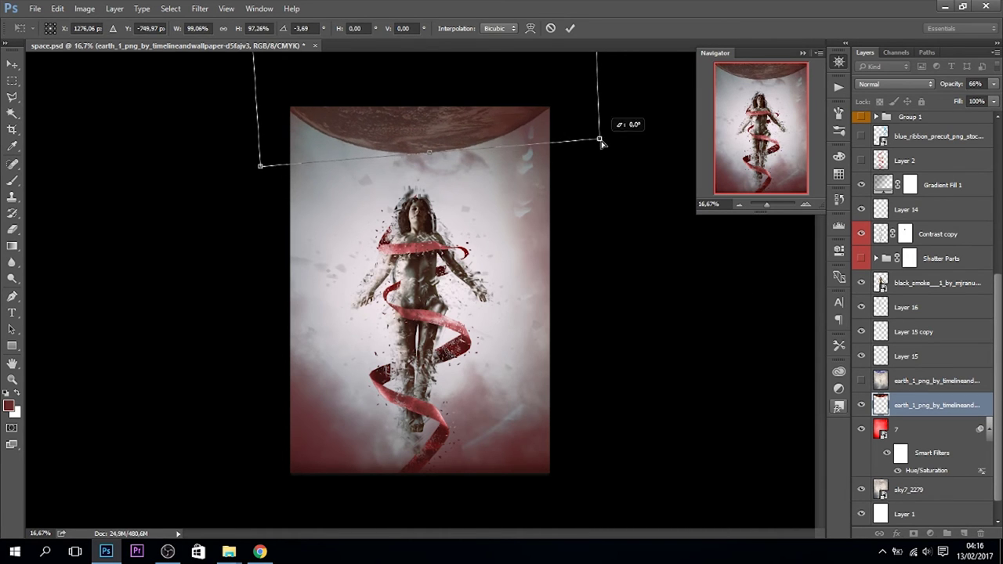
pyautogui.rightClick(494, 119)
pyautogui.click(525, 211)
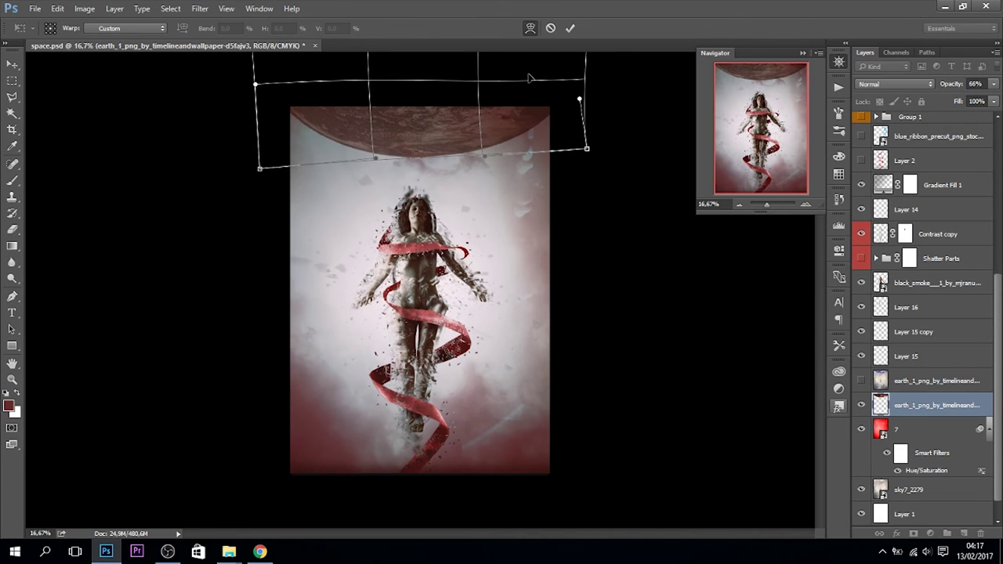
pyautogui.press('Escape')
# Step: Warp the earth with the Arch style so it curves across the top edge
pyautogui.hotkey('ctrl', 't')
pyautogui.rightClick(445, 124)
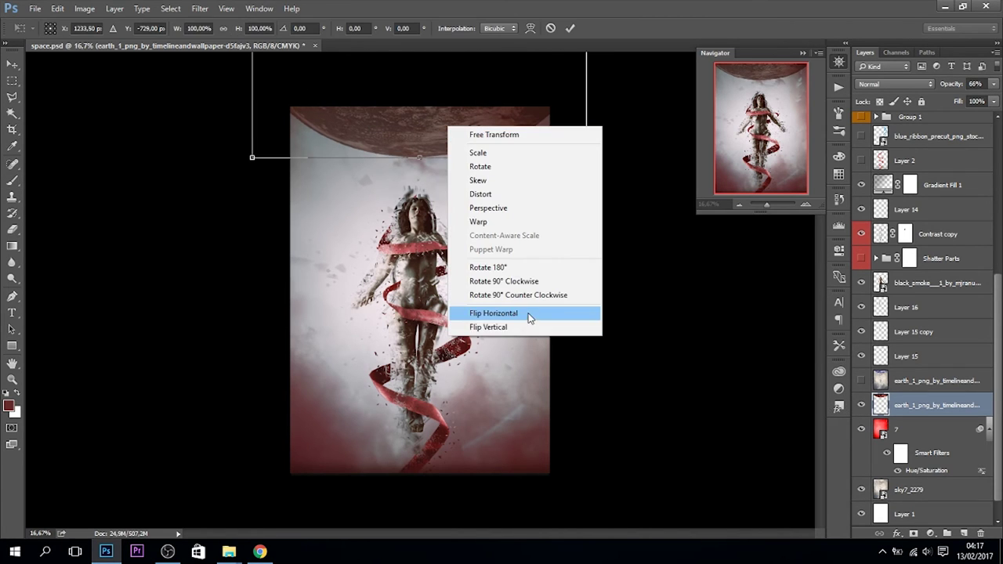
pyautogui.click(490, 221)
pyautogui.click(126, 29)
pyautogui.click(117, 120)
pyautogui.hotkey('ctrl', '-')
pyautogui.hotkey('ctrl', '-')
pyautogui.hotkey('ctrl', '-')
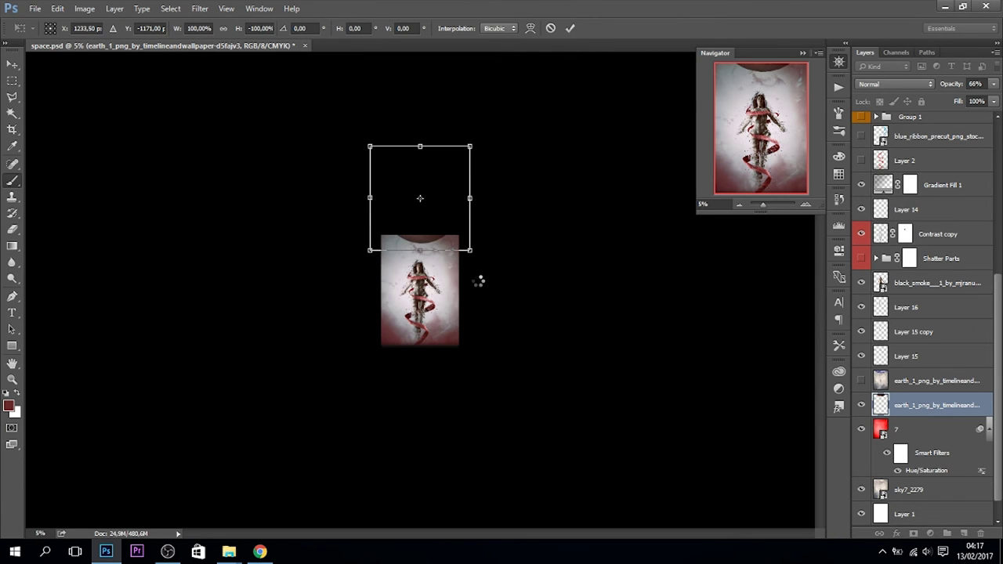
pyautogui.press('Return')
pyautogui.hotkey('ctrl', '+')
pyautogui.hotkey('ctrl', '+')
pyautogui.hotkey('ctrl', '+')
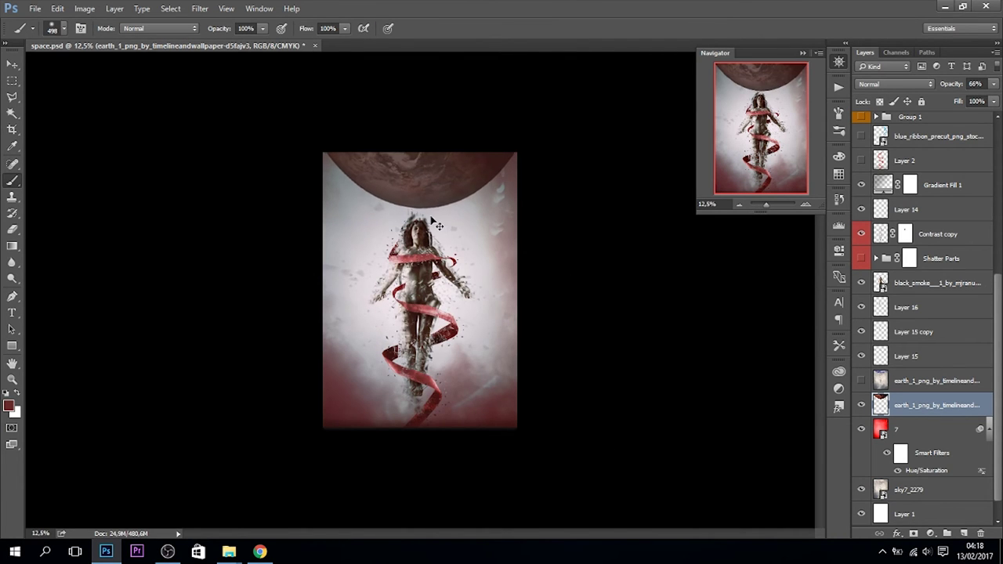
pyautogui.click(965, 534)
pyautogui.rightClick(423, 253)
pyautogui.click(9, 405)
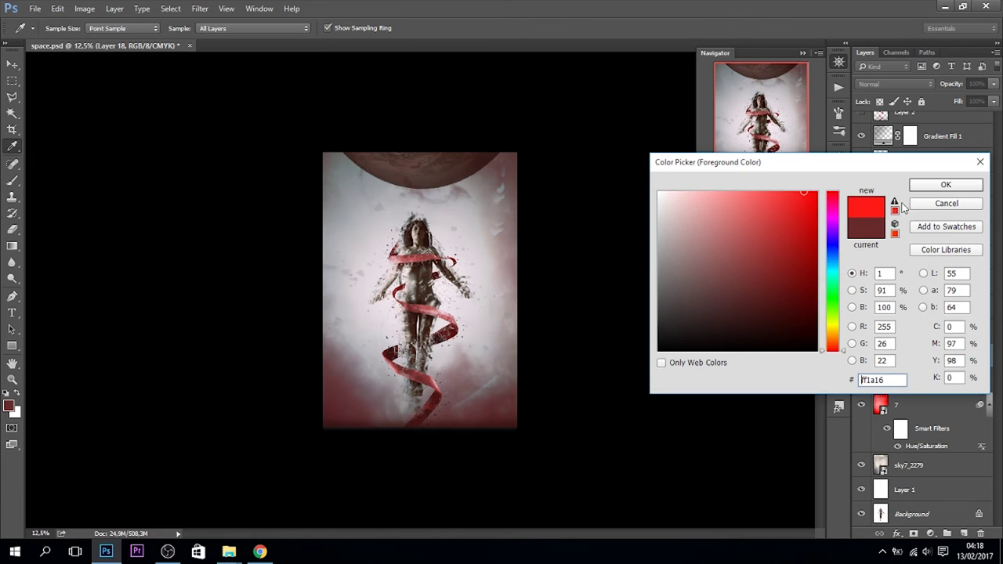
pyautogui.moveTo(832, 350); pyautogui.dragTo(845, 347)
pyautogui.press('Return')
pyautogui.press('b')
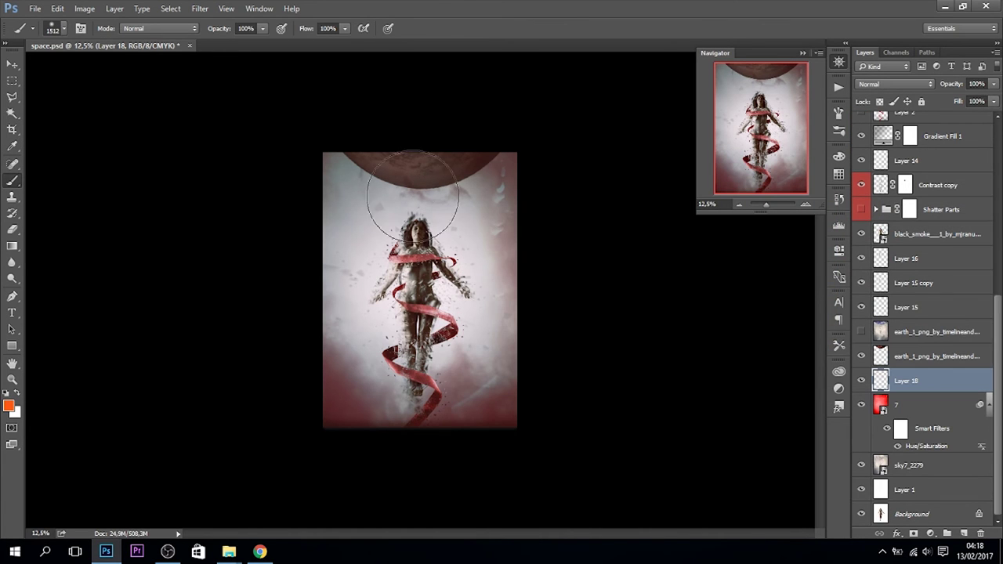
pyautogui.rightClick(450, 246)
pyautogui.moveTo(587, 274); pyautogui.dragTo(594, 274)
pyautogui.click(369, 402)
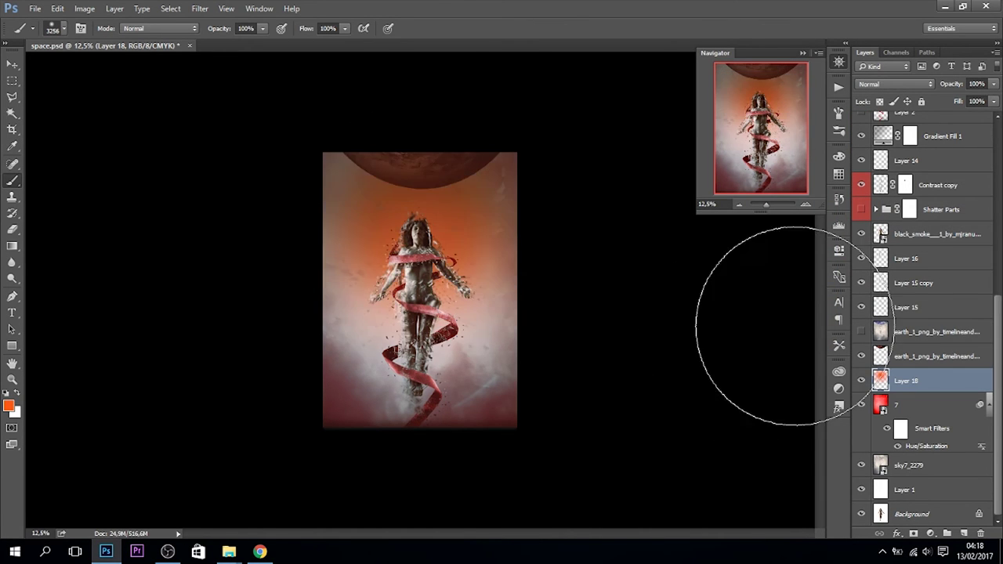
pyautogui.hotkey('shift', 'alt', 'c')
pyautogui.hotkey('shift', '+')
pyautogui.hotkey('shift', '+')
pyautogui.hotkey('shift', '+')
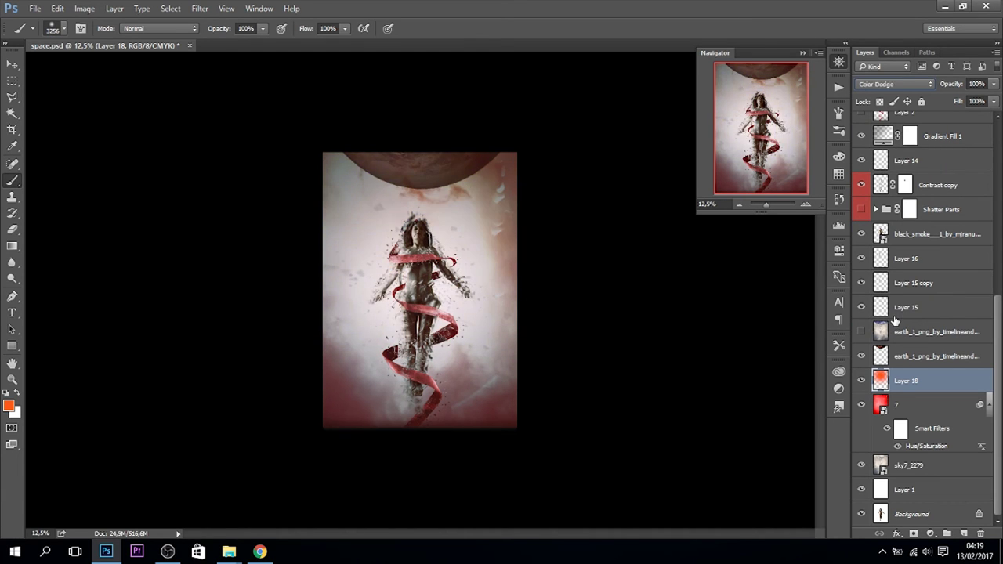
pyautogui.hotkey('shift', '+')
pyautogui.hotkey('shift', '+')
pyautogui.hotkey('shift', '+')
pyautogui.hotkey('shift', 'alt', 'c')
pyautogui.hotkey('shift', '+')
pyautogui.hotkey('shift', '+')
pyautogui.hotkey('shift', '+')
pyautogui.press('Delete')
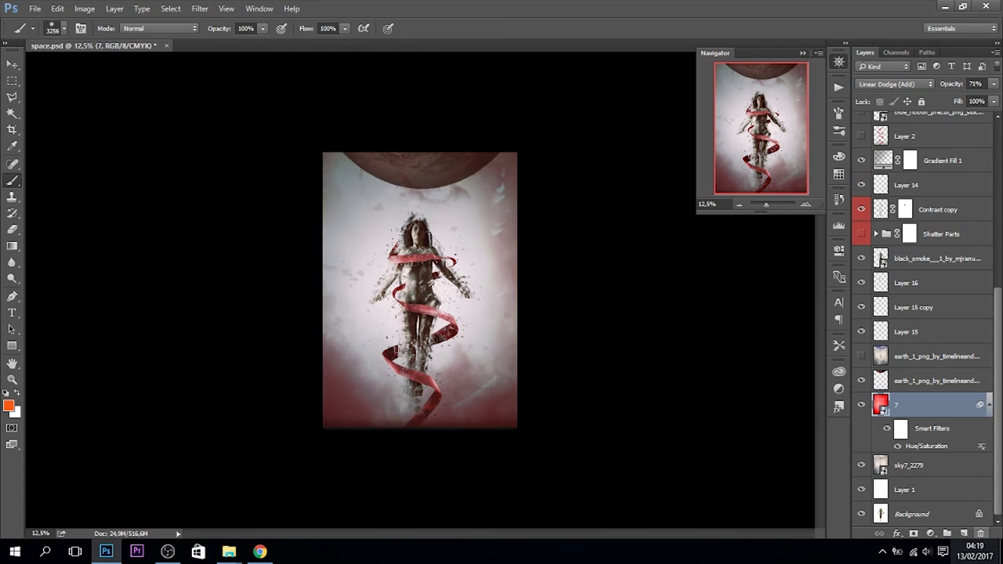
pyautogui.hotkey('ctrl', '+')
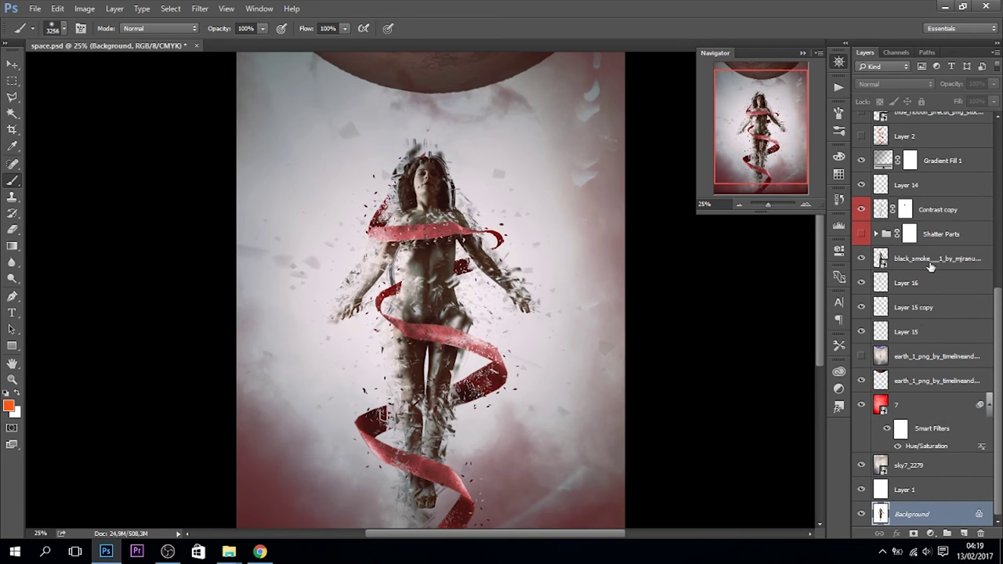
pyautogui.click(933, 261)
pyautogui.hotkey('ctrl', '-')
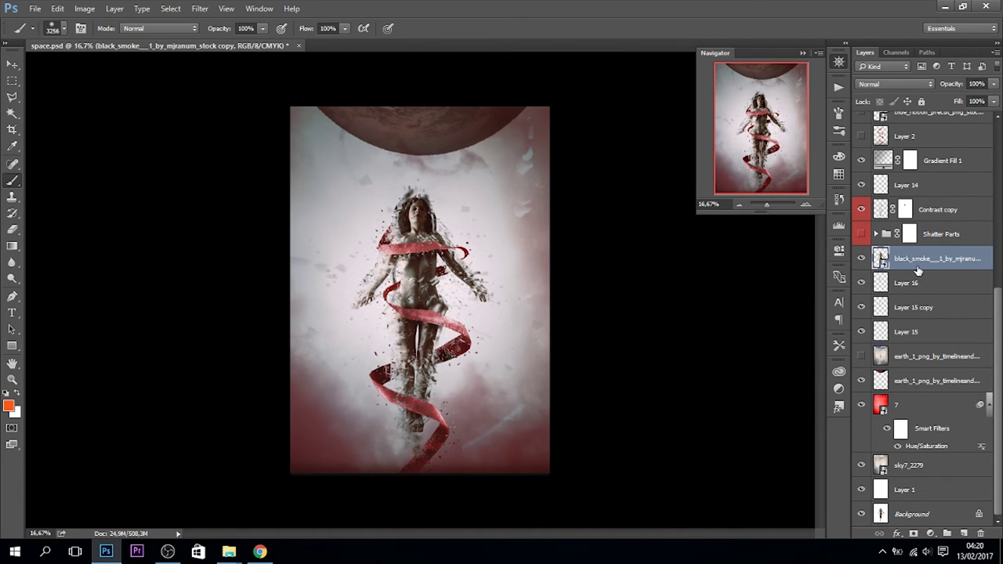
# Step: Duplicate black_smoke beneath Layer 15, widen it, and hide it behind a black mask
pyautogui.moveTo(919, 270); pyautogui.dragTo(933, 331)
pyautogui.hotkey('ctrl', 't')
pyautogui.moveTo(522, 441)
pyautogui.mouseDown()
pyautogui.moveTo(566, 352)
pyautogui.moveTo(663, 306)
pyautogui.mouseUp()
pyautogui.press('Return')
pyautogui.keyDown('alt'); pyautogui.click(913, 534); pyautogui.keyUp('alt')
# Step: Pick the small 16 px brush preset and zoom in on the figure
pyautogui.press('b')
pyautogui.hotkey('ctrl', '+')
pyautogui.rightClick(489, 324)
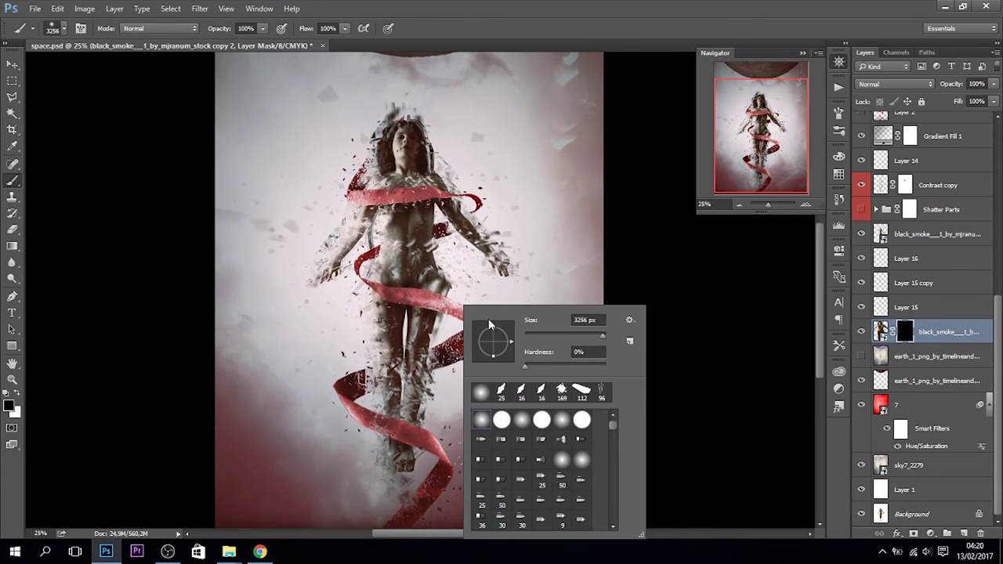
pyautogui.doubleClick(540, 392)
pyautogui.hotkey('ctrl', '+')
pyautogui.hotkey('ctrl', '+')
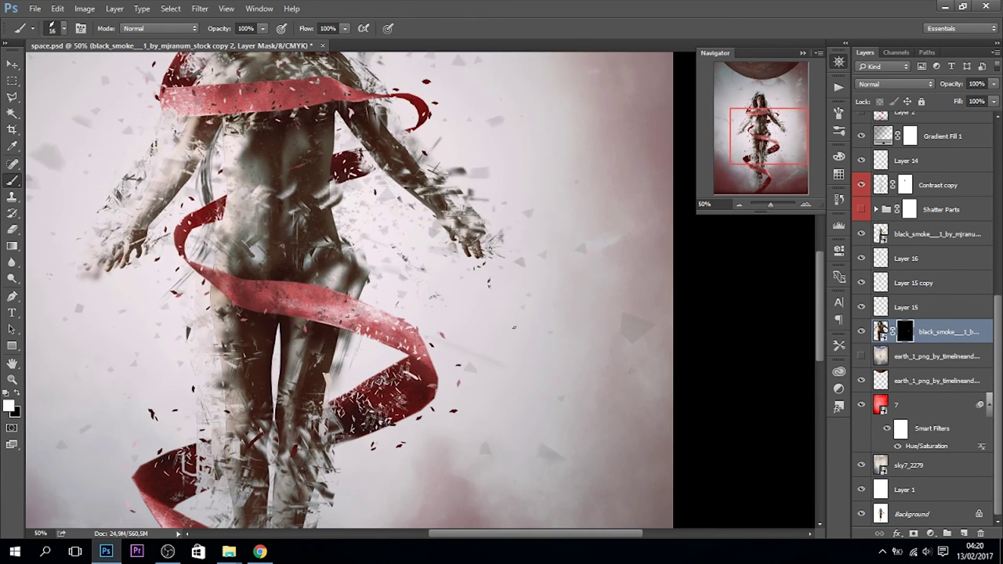
# Step: Open the detailed Brush tip settings to set up a scattered particle brush
pyautogui.scroll(5, 289, 373)
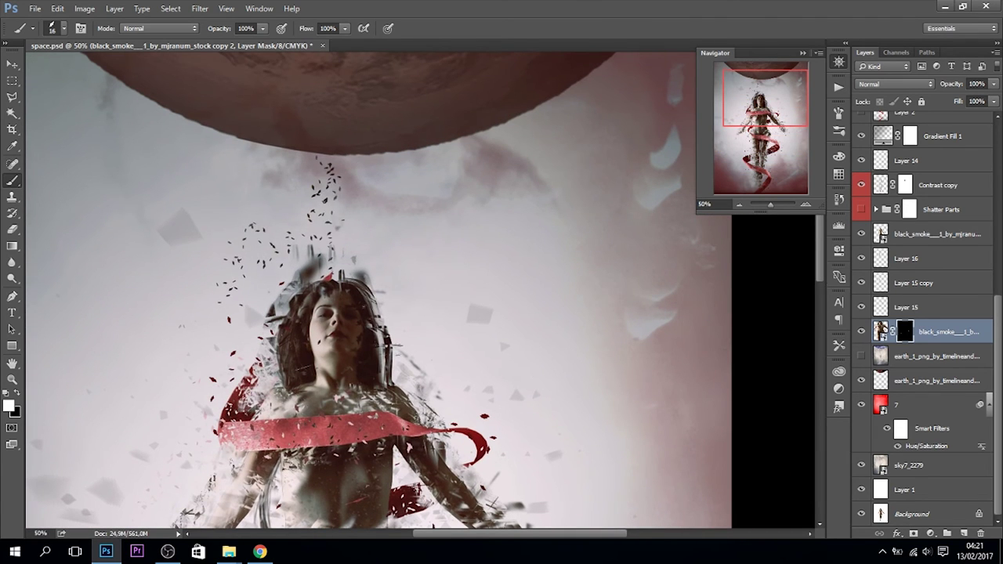
pyautogui.click(839, 112)
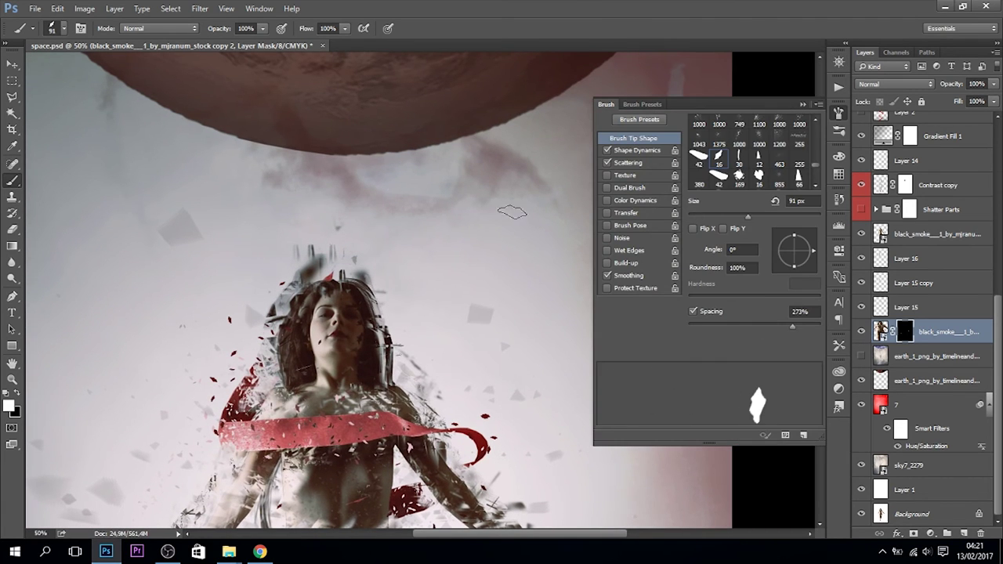
pyautogui.hotkey('ctrl', '-')
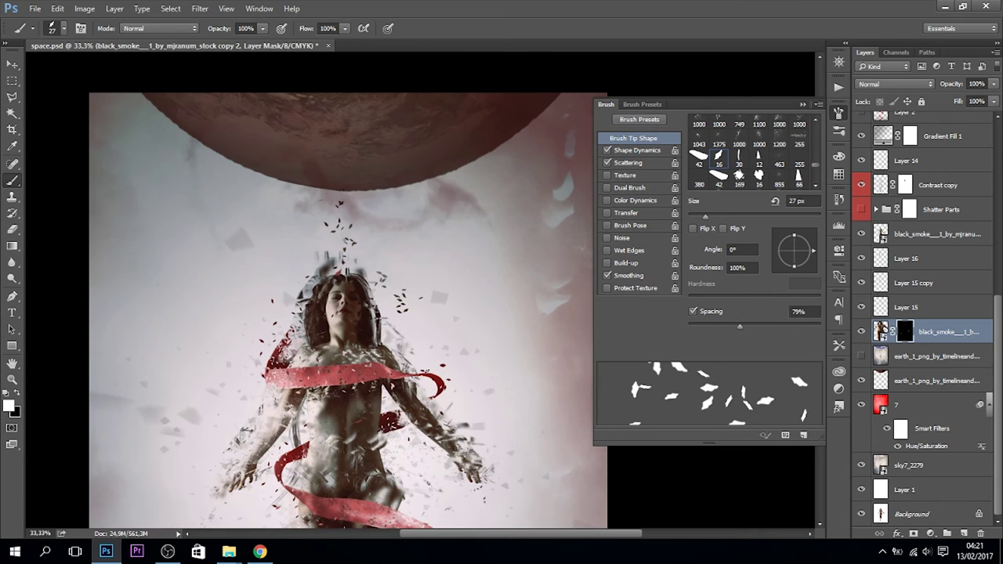
pyautogui.moveTo(546, 524); pyautogui.dragTo(487, 315)
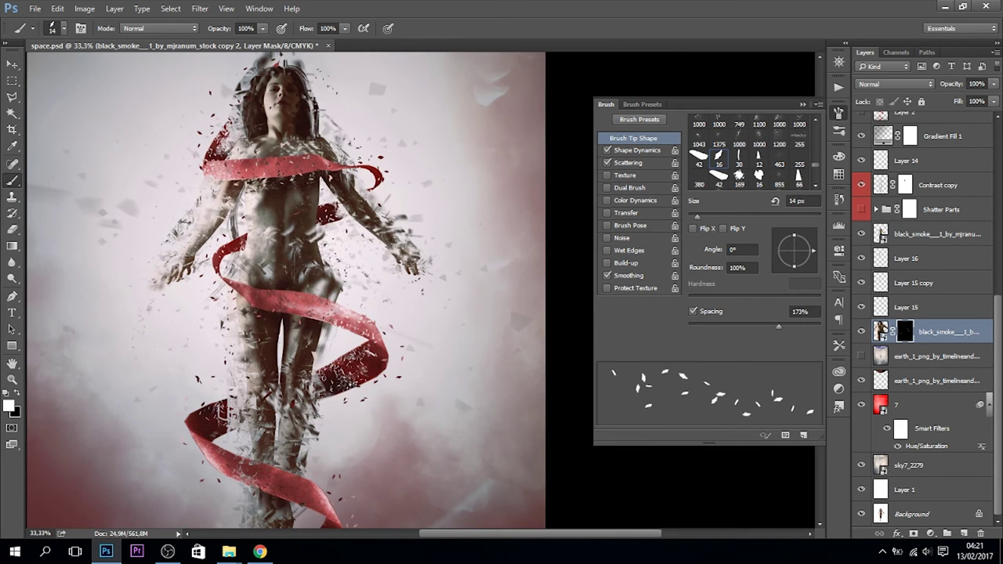
pyautogui.scroll(-5, 286, 290)
pyautogui.hotkey('ctrl', '-')
pyautogui.hotkey('ctrl', '-')
pyautogui.hotkey('ctrl', '-')
# Step: Merge the earth and lower background layers into a new stamped copy
pyautogui.click(940, 377)
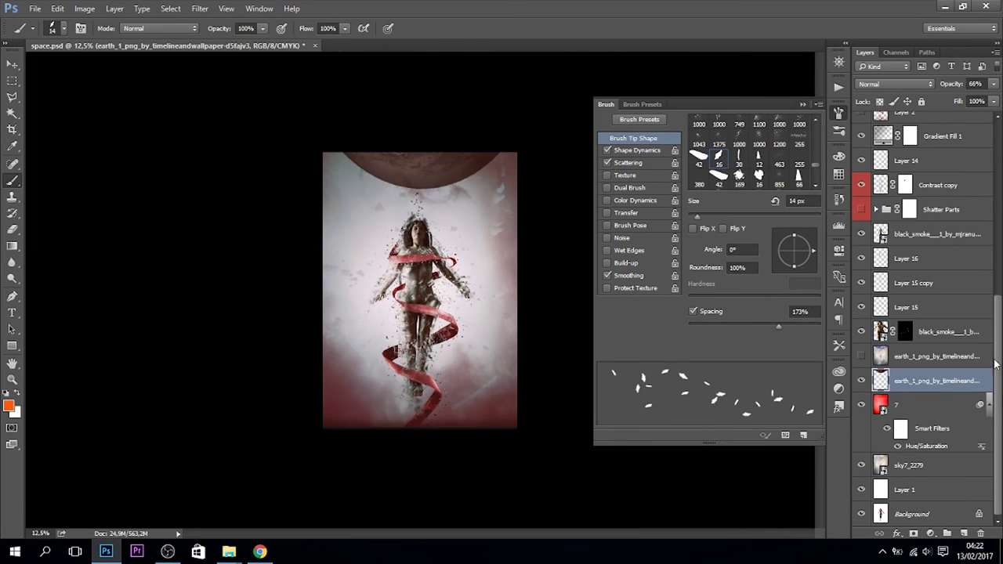
pyautogui.keyDown('shift'); pyautogui.click(941, 493); pyautogui.keyUp('shift')
pyautogui.rightClick(949, 430)
pyautogui.click(831, 368)
# Step: Apply a 7 px Box Blur to the merged copy
pyautogui.click(200, 9)
pyautogui.click(227, 24)
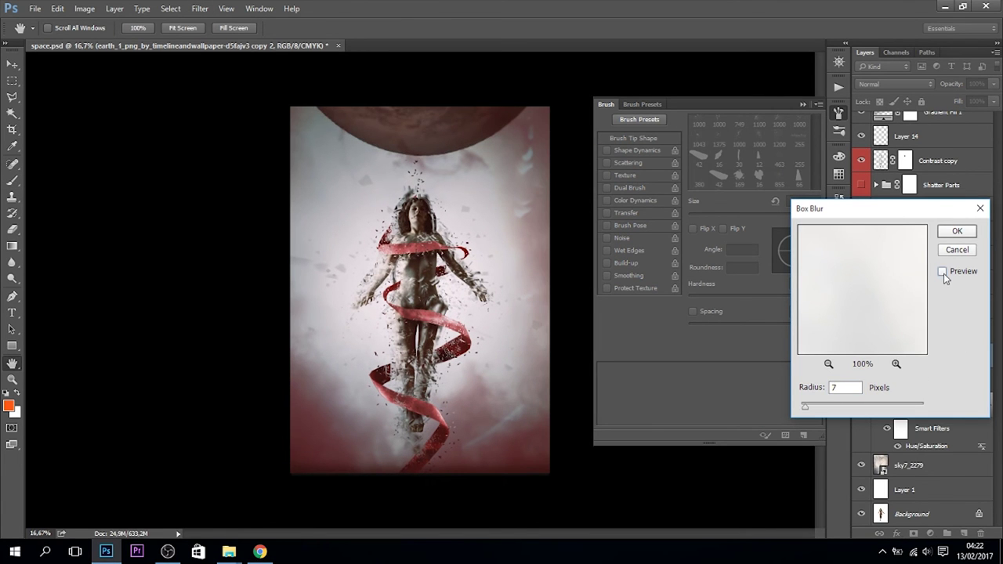
pyautogui.moveTo(943, 273)
pyautogui.mouseDown()
pyautogui.moveTo(791, 357)
pyautogui.moveTo(782, 305)
pyautogui.mouseUp()
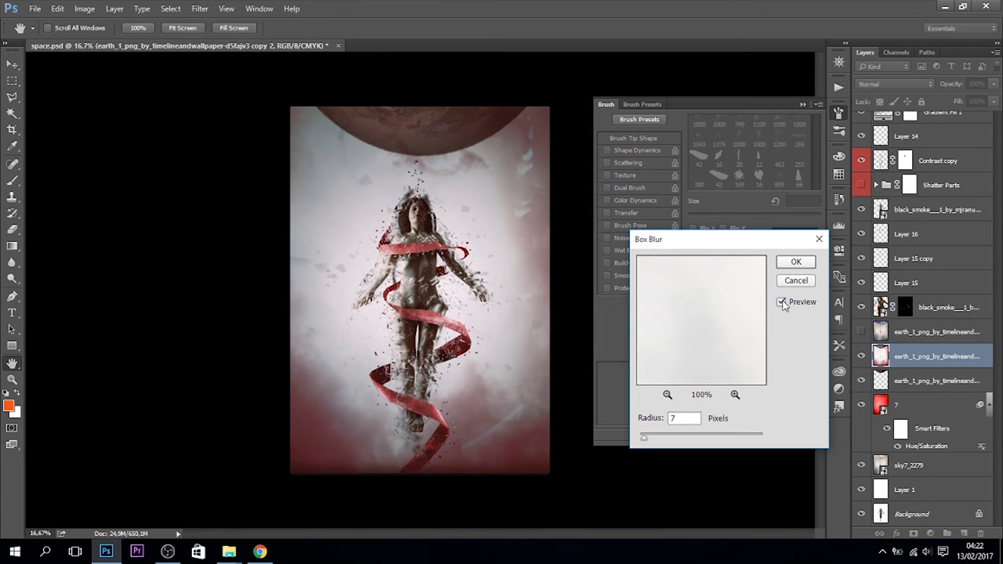
pyautogui.press('Return')
pyautogui.press('b')
pyautogui.moveTo(228, 552)
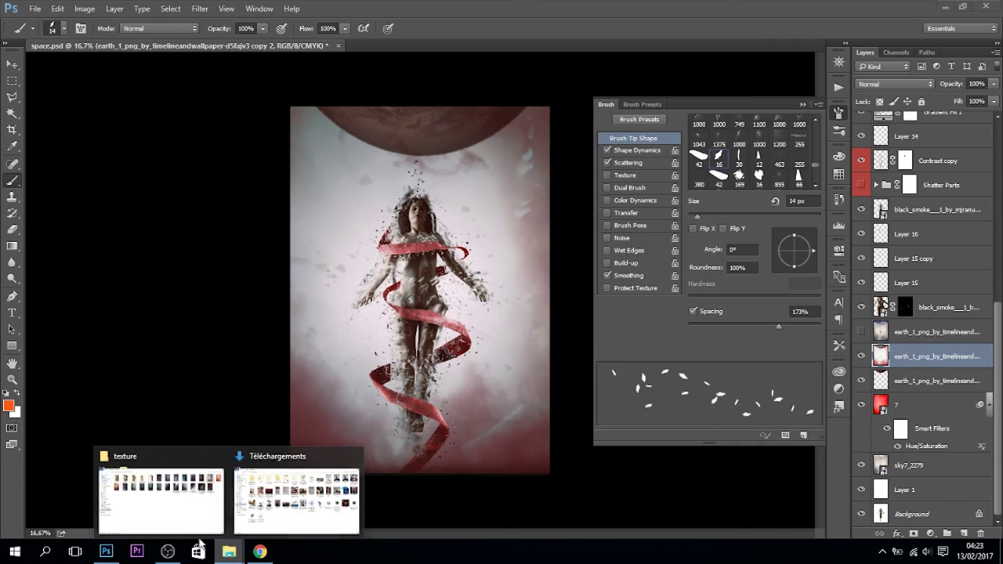
# Step: Place the snow_flakes stock image, flipped vertically and enlarged to cover the image
pyautogui.click(156, 494)
pyautogui.click(208, 38)
pyautogui.click(106, 551)
pyautogui.rightClick(526, 167)
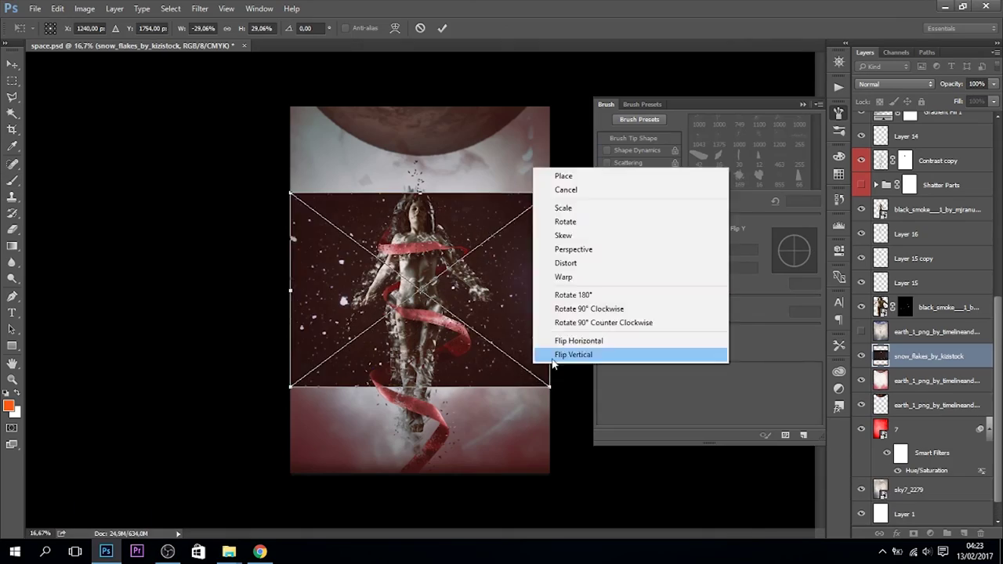
pyautogui.click(582, 352)
pyautogui.moveTo(588, 531); pyautogui.dragTo(571, 492)
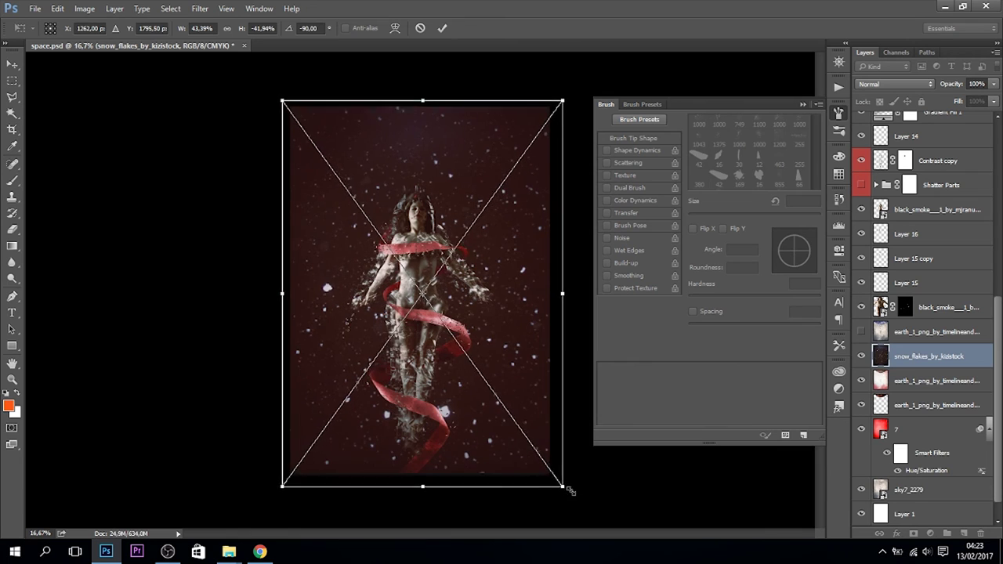
pyautogui.press('Return')
# Step: Invert the snowflakes, blend them in Linear Burn, and adjust their Levels
pyautogui.hotkey('ctrl', 'i')
pyautogui.hotkey('shift', 'alt', 'a')
pyautogui.hotkey('shift', 'alt', 'a')
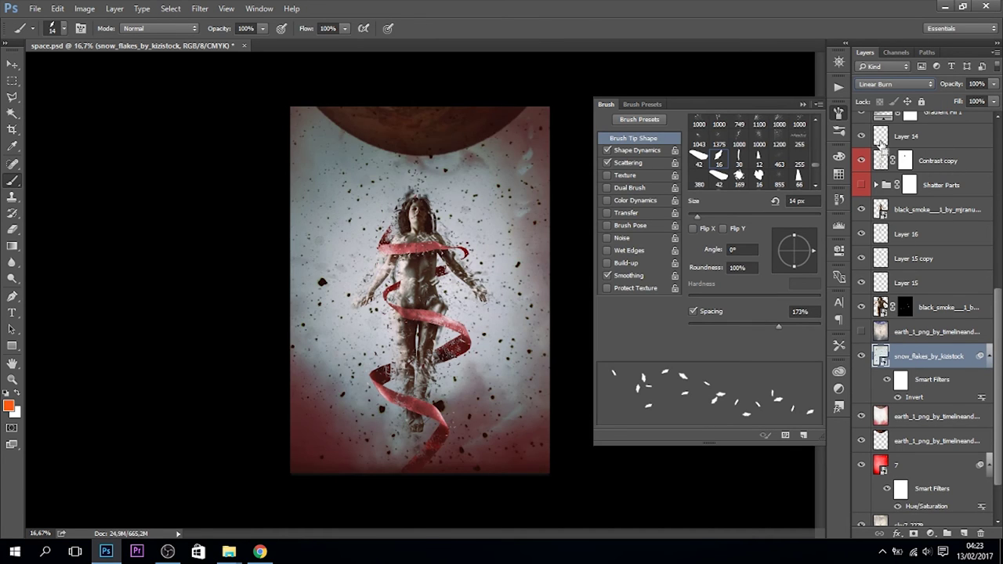
pyautogui.hotkey('ctrl', 'l')
pyautogui.moveTo(671, 301); pyautogui.dragTo(693, 302)
pyautogui.moveTo(762, 302); pyautogui.dragTo(729, 302)
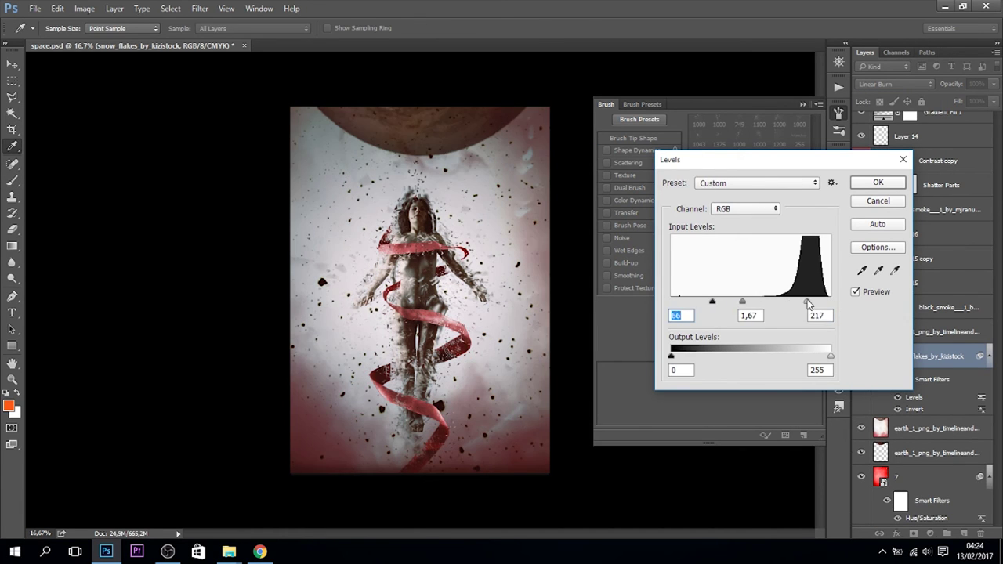
pyautogui.press('Return')
# Step: Add a vertical 90° Motion Blur to the snowflakes
pyautogui.press('b')
pyautogui.click(200, 9)
pyautogui.click(228, 22)
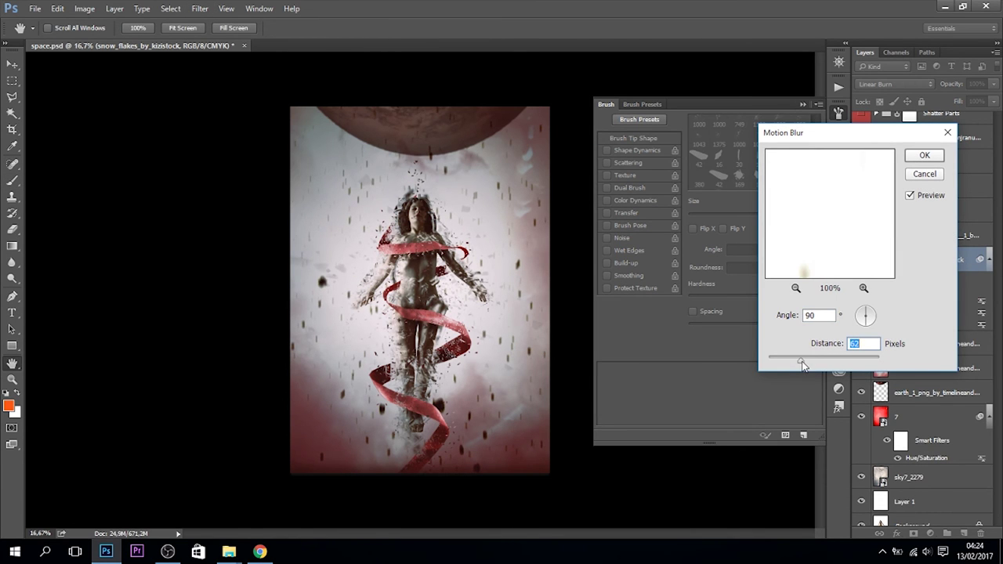
pyautogui.click(935, 158)
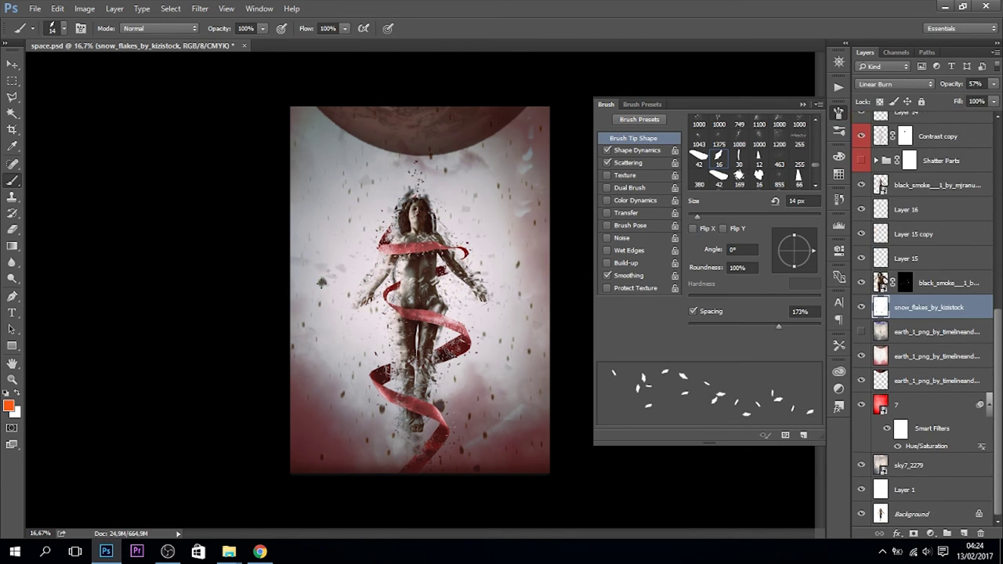
# Step: Choose a hard round brush, lower the snowflakes' opacity, and fit the image in the window
pyautogui.rightClick(323, 282)
pyautogui.click(348, 392)
pyautogui.press('Return')
pyautogui.click(20, 233)
pyautogui.scroll(1, 325, 284)
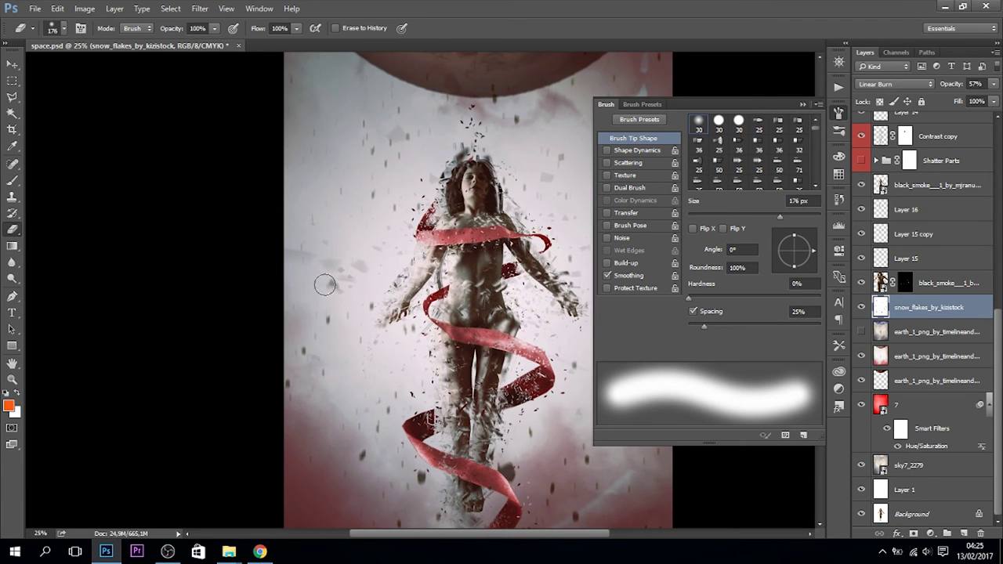
pyautogui.scroll(-2, 496, 498)
pyautogui.moveTo(952, 84); pyautogui.dragTo(942, 88)
pyautogui.rightClick(443, 280)
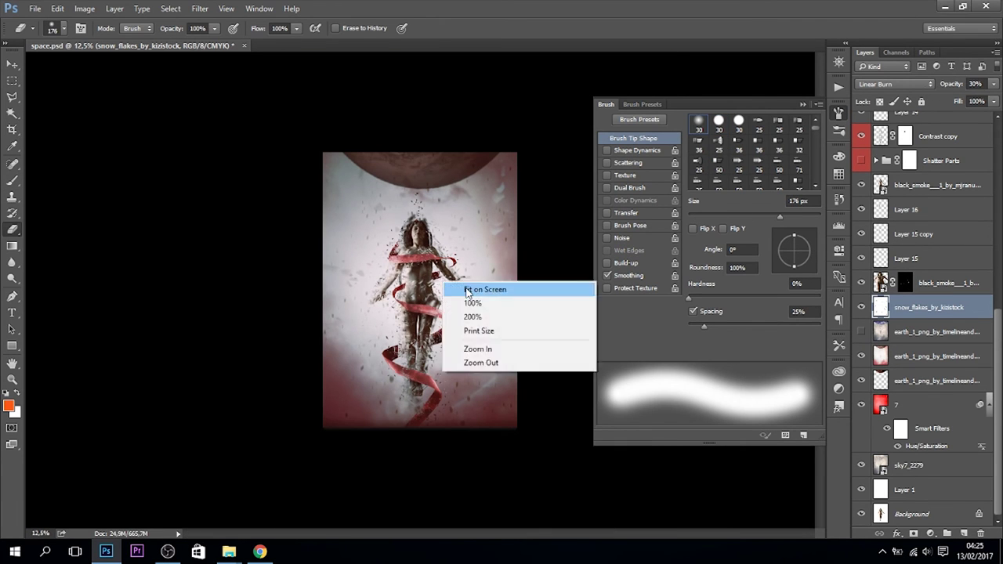
pyautogui.click(471, 286)
pyautogui.press('F5')
pyautogui.scroll(4, 945, 431)
# Step: Place the lens flare image into the document, positioned near the top
pyautogui.click(933, 479)
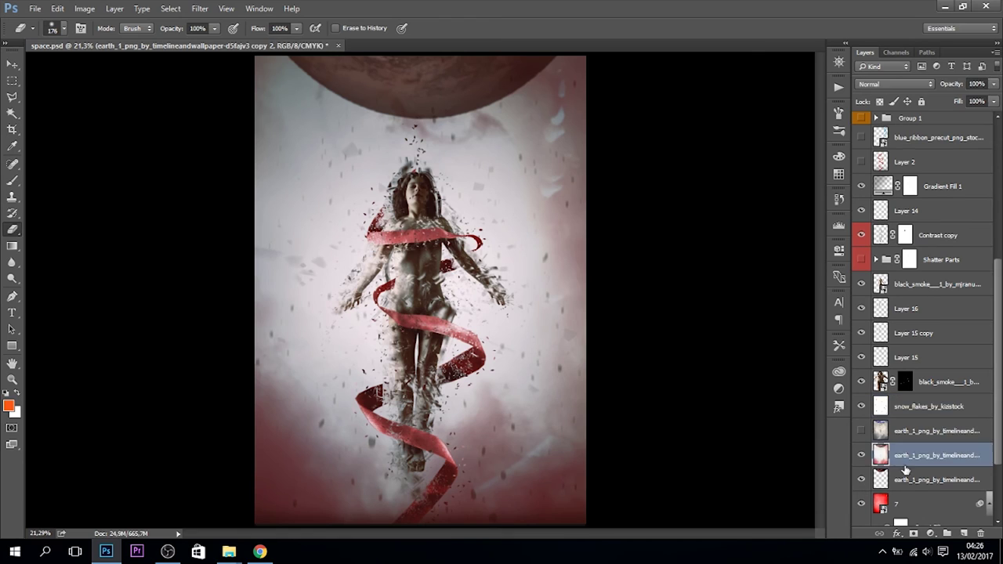
pyautogui.click(229, 552)
pyautogui.click(157, 497)
pyautogui.moveTo(303, 522); pyautogui.dragTo(551, 188)
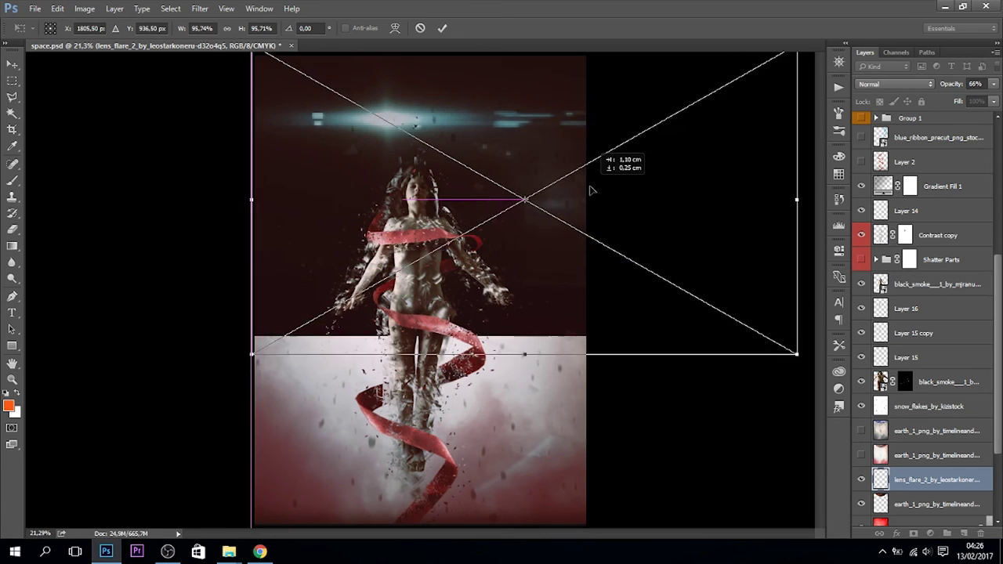
pyautogui.press('Return')
pyautogui.click(895, 84)
pyautogui.click(884, 190)
pyautogui.press('e')
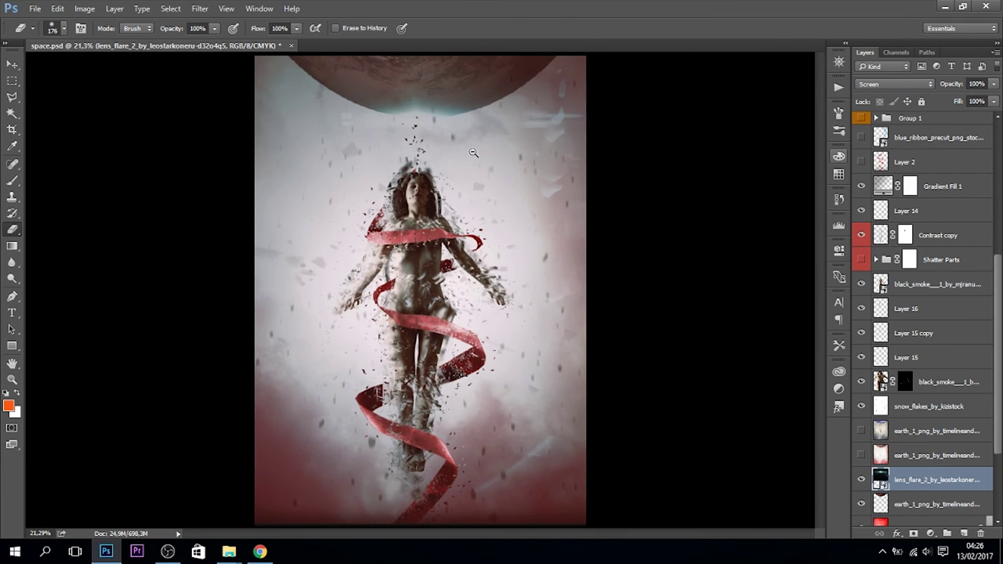
# Step: Undo the earlier lens flare changes, restoring it to normal full opacity
pyautogui.keyDown('alt'); pyautogui.click(474, 152); pyautogui.keyUp('alt')
pyautogui.keyDown('ctrl'); pyautogui.click(435, 158); pyautogui.keyUp('ctrl')
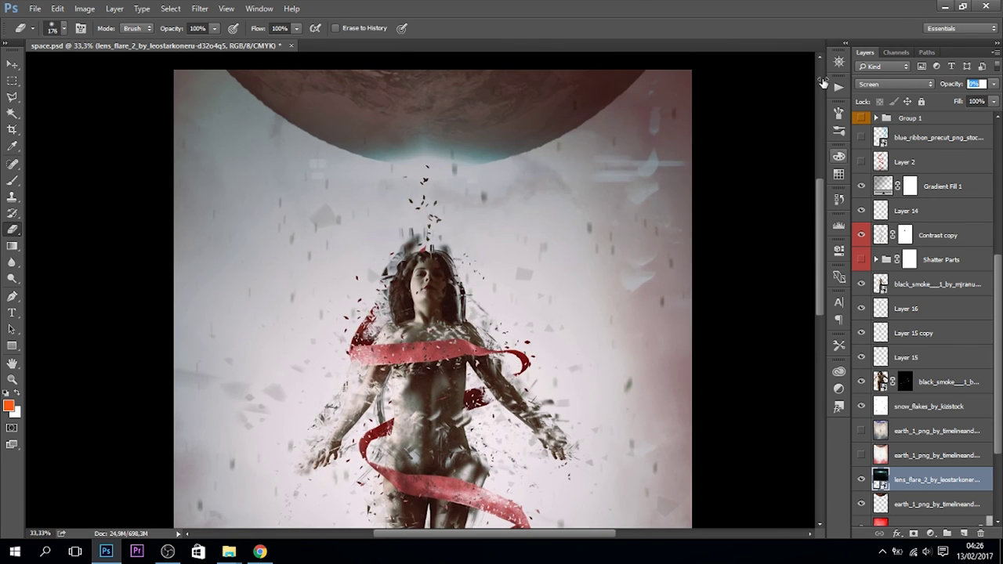
pyautogui.scroll(1, 550, 157)
pyautogui.scroll(1, 486, 250)
pyautogui.scroll(2, 448, 298)
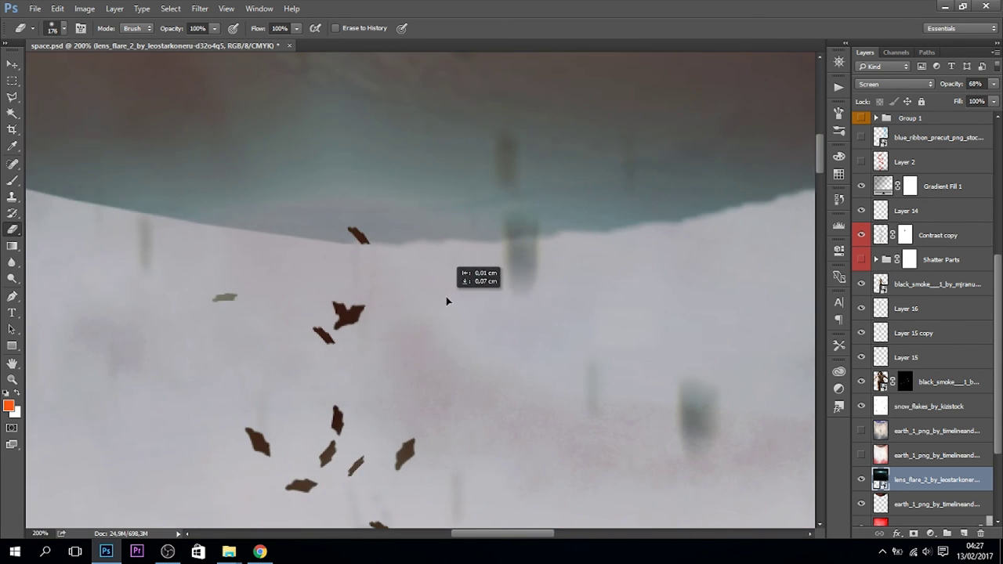
pyautogui.scroll(-1, 454, 269)
pyautogui.hotkey('ctrl', 'alt', 'z')
pyautogui.hotkey('ctrl', 'alt', 'z')
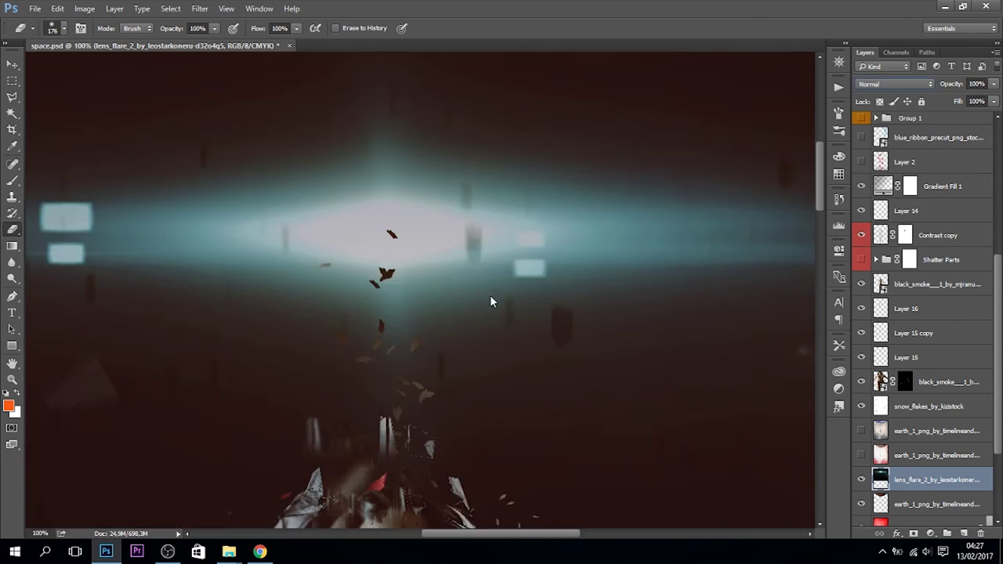
pyautogui.scroll(-1, 490, 301)
pyautogui.scroll(-1, 491, 301)
pyautogui.press('v')
pyautogui.scroll(-3, 924, 352)
# Step: Tint the lens flare red with Hue/Saturation, blend it in Screen, and move it down one layer
pyautogui.click(894, 84)
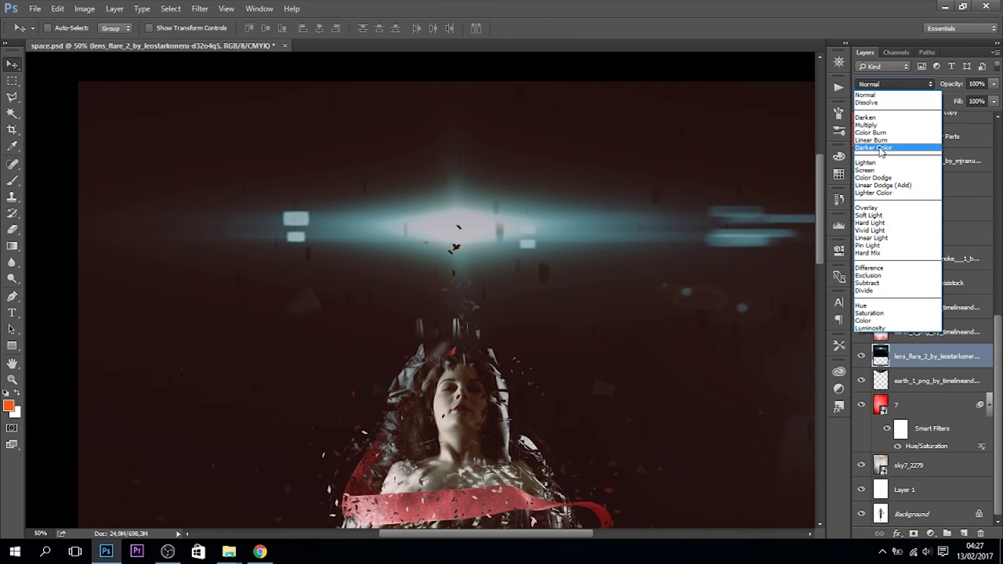
pyautogui.press('Escape')
pyautogui.hotkey('ctrl', 'u')
pyautogui.press('Return')
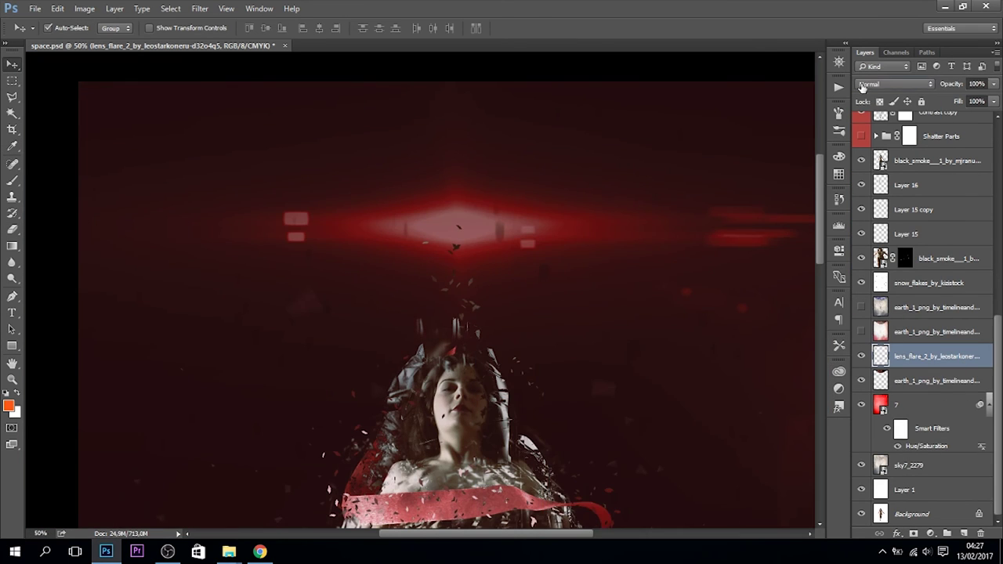
pyautogui.hotkey('shift', 'alt', 's')
pyautogui.scroll(-3, 420, 290)
pyautogui.scroll(3, 911, 419)
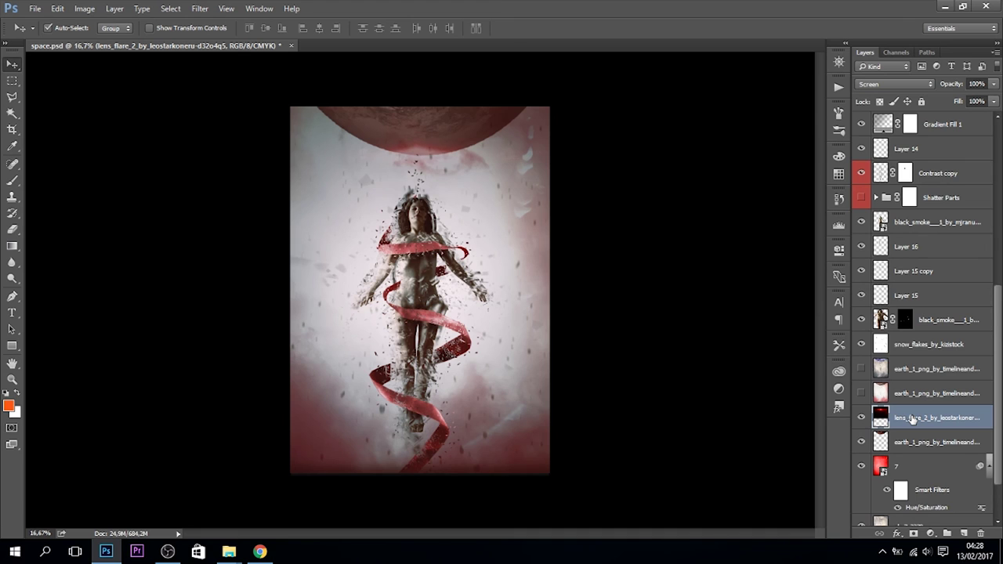
pyautogui.scroll(-3, 912, 419)
pyautogui.hotkey('ctrl', 'z')
# Step: Add a black Solid Color fill layer at 8% opacity beneath the flare
pyautogui.click(940, 536)
pyautogui.click(932, 494)
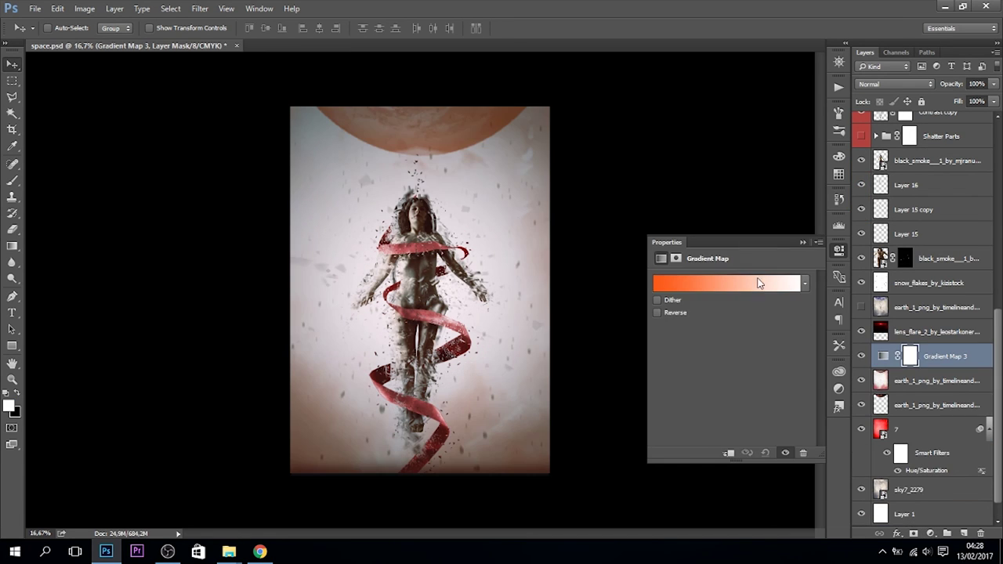
pyautogui.hotkey('ctrl', 'z')
pyautogui.click(941, 536)
pyautogui.click(932, 196)
pyautogui.click(936, 187)
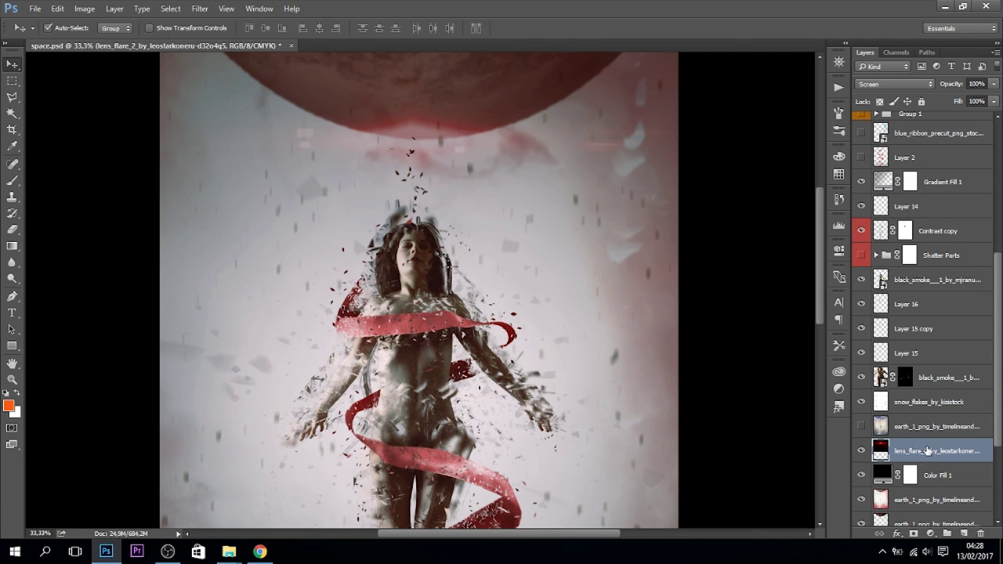
pyautogui.hotkey('ctrl', 't')
pyautogui.hotkey('ctrl', '-')
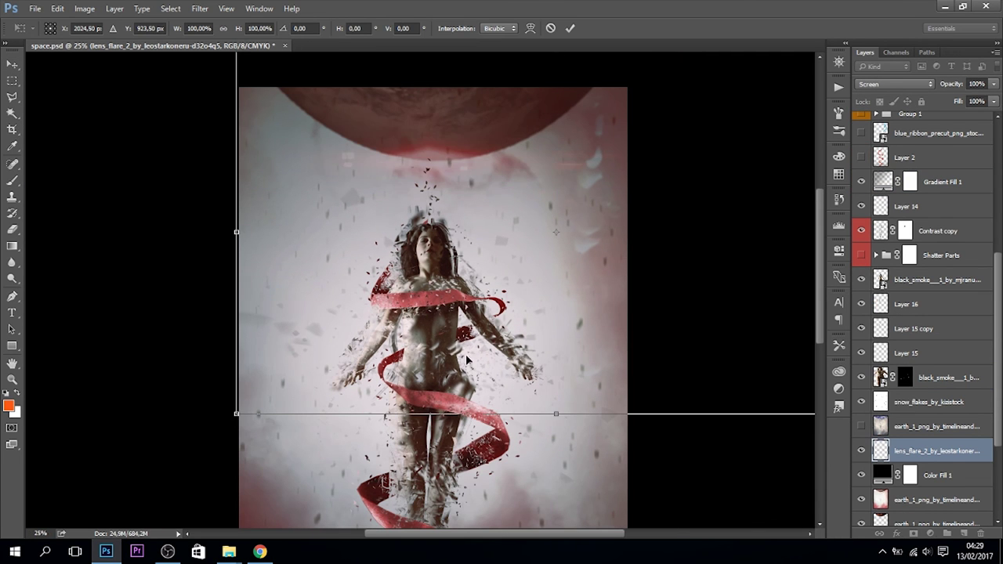
# Step: Move the lens flare up toward the planet
pyautogui.moveTo(466, 354)
pyautogui.mouseDown()
pyautogui.moveTo(494, 221)
pyautogui.moveTo(339, 207)
pyautogui.mouseUp()
pyautogui.press('Return')
pyautogui.hotkey('ctrl', 't')
pyautogui.press('Return')
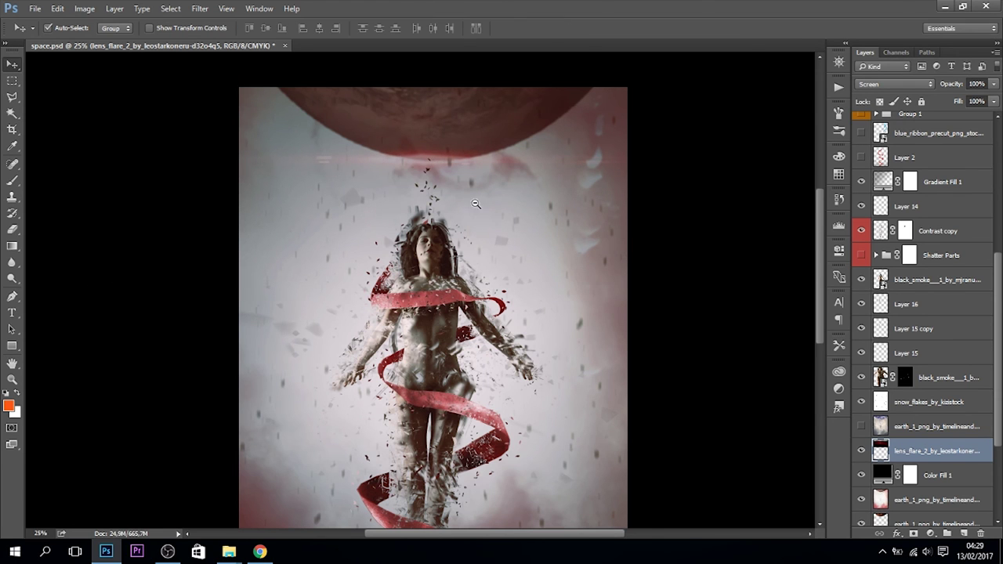
pyautogui.hotkey('ctrl', '-')
# Step: Stamp all visible layers into a new merged Layer 18 at the top
pyautogui.scroll(5, 925, 313)
pyautogui.rightClick(941, 494)
pyautogui.press('Escape')
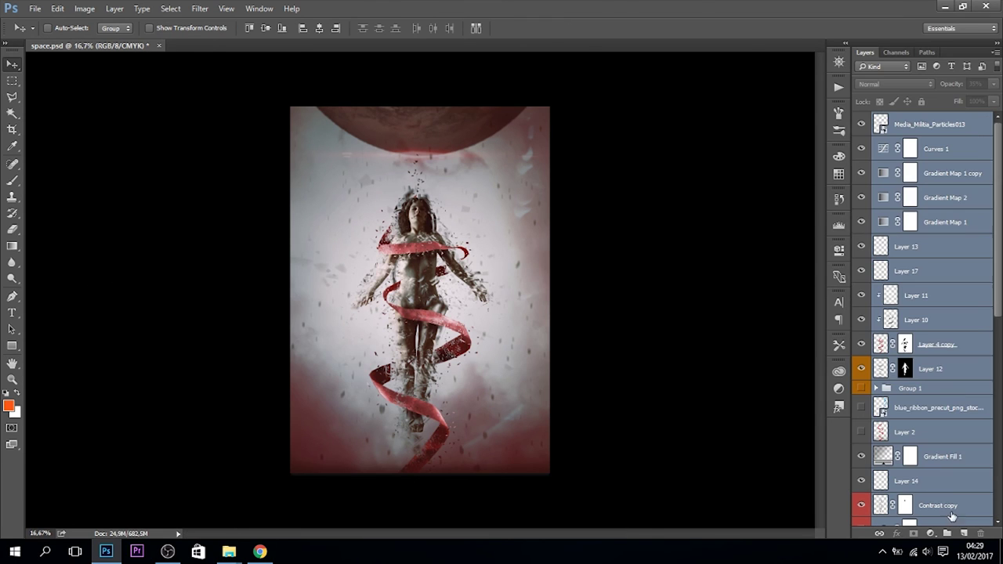
pyautogui.hotkey('ctrl', 'z')
pyautogui.hotkey('ctrl', 'z')
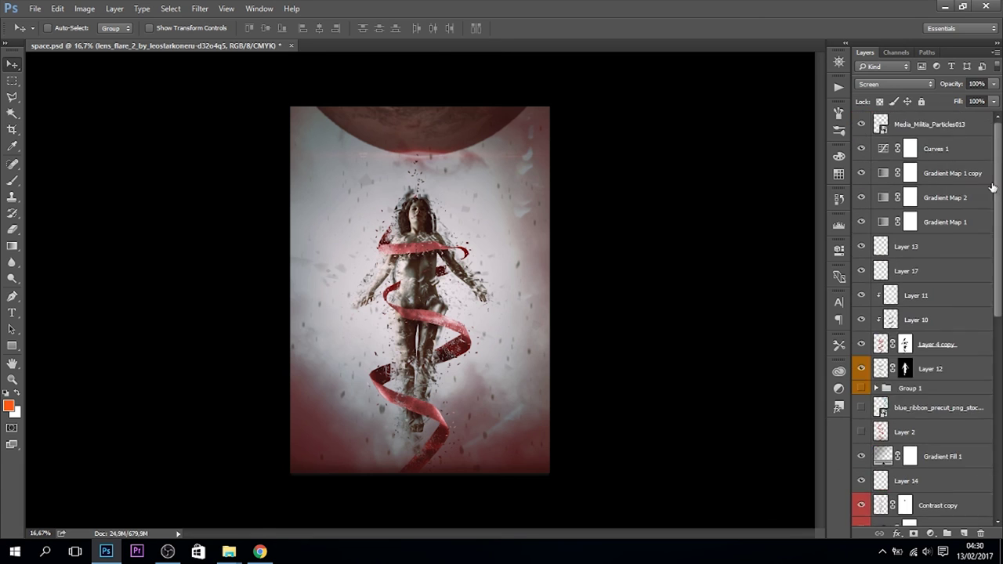
pyautogui.hotkey('ctrl', 'z')
pyautogui.hotkey('ctrl', 'z')
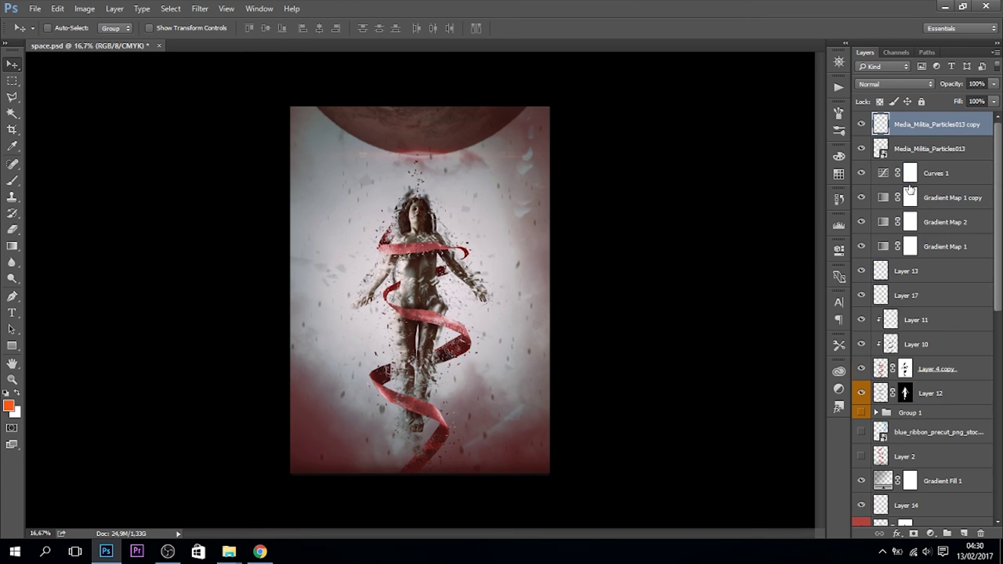
pyautogui.hotkey('ctrl', 'alt', 'shift', 'e')
pyautogui.hotkey('ctrl', '0')
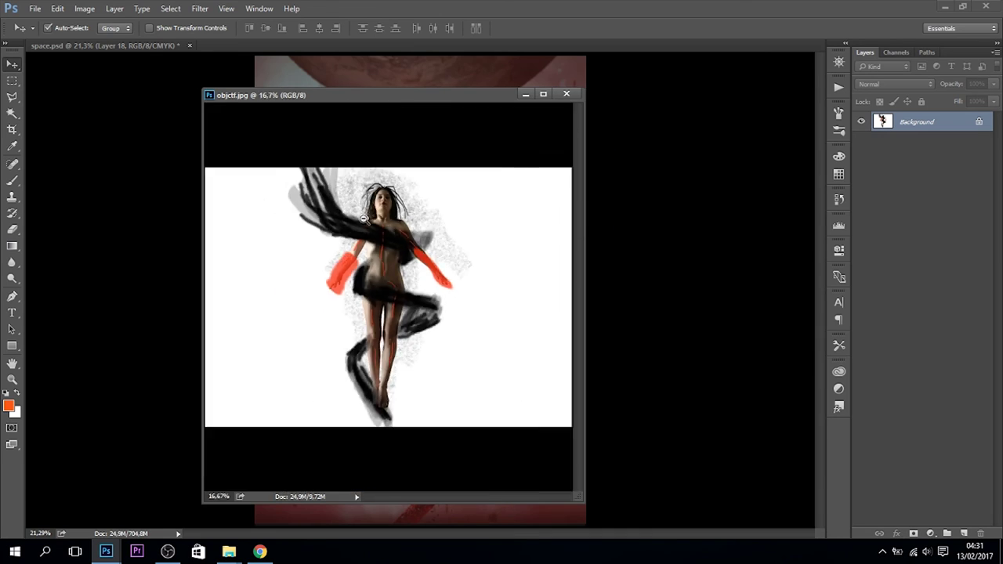
# Step: Float the composition beside the objctf.jpg reference to compare, then redock it
pyautogui.moveTo(259, 95); pyautogui.dragTo(642, 32)
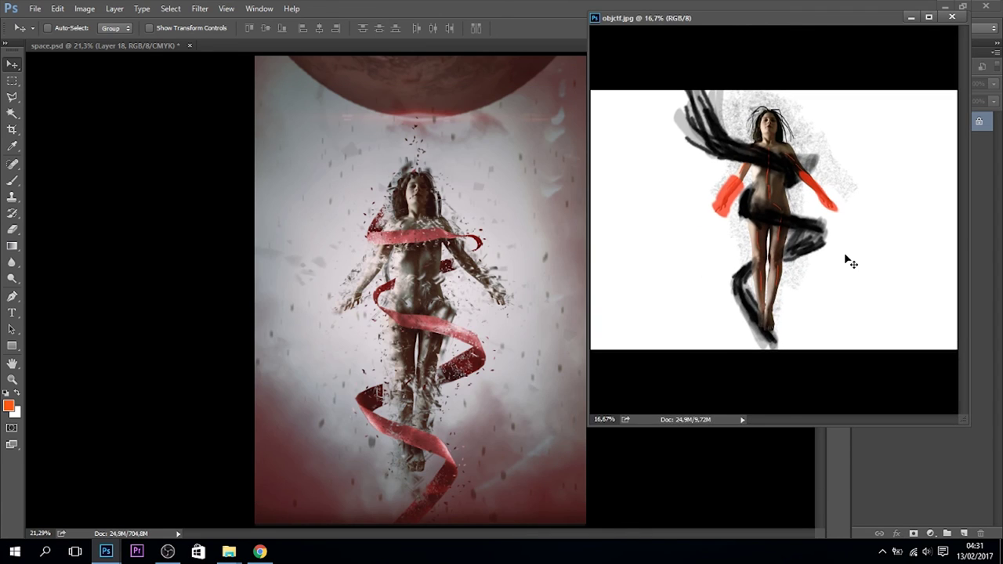
pyautogui.moveTo(102, 45); pyautogui.dragTo(264, 54)
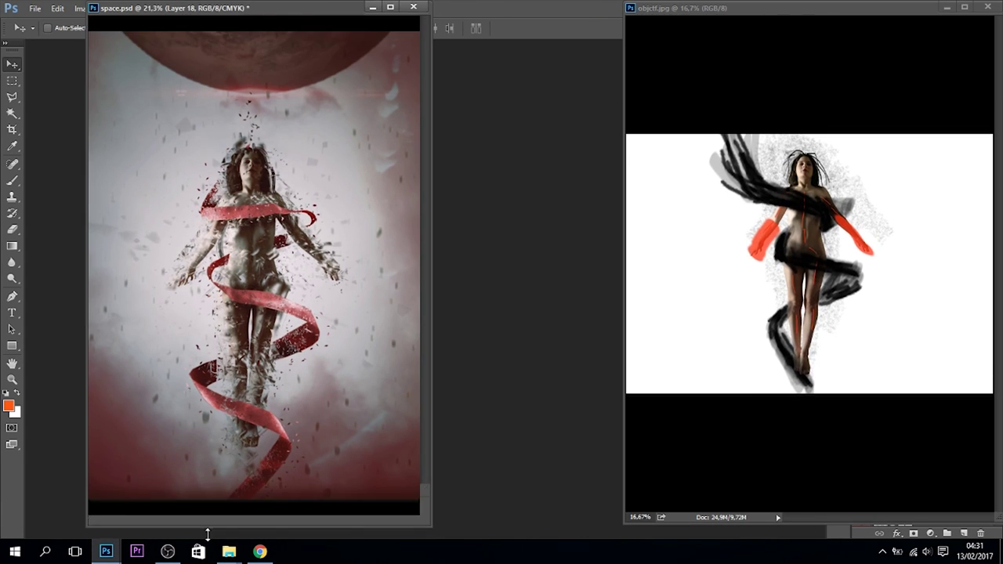
pyautogui.moveTo(431, 494); pyautogui.dragTo(517, 541)
pyautogui.moveTo(797, 8); pyautogui.dragTo(734, 7)
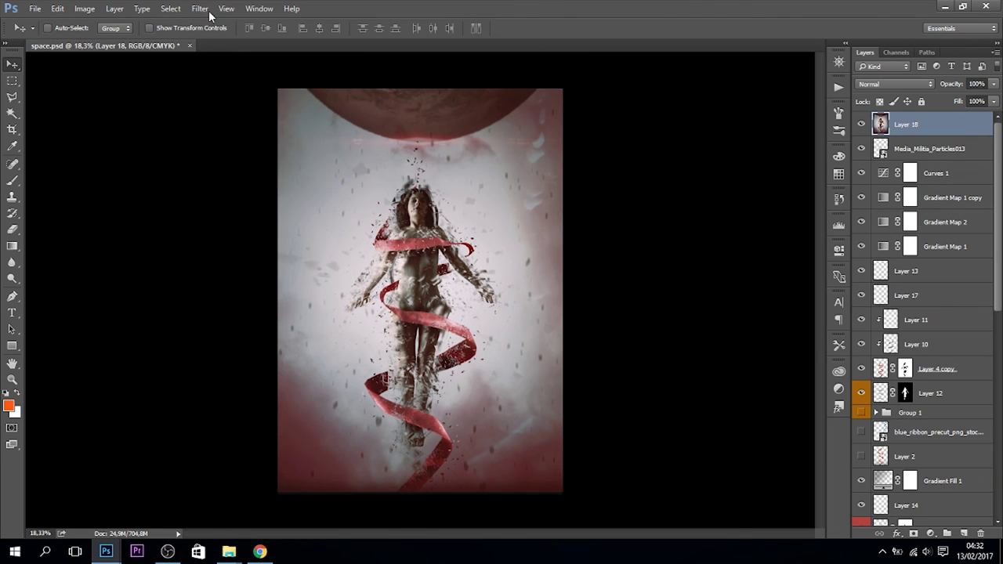
pyautogui.click(200, 9)
pyautogui.click(264, 84)
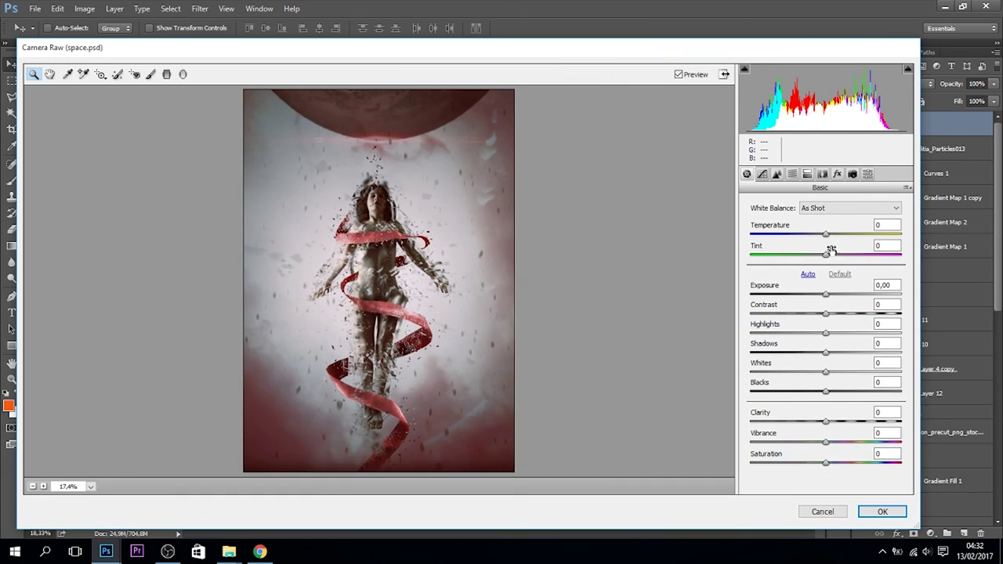
# Step: Warm Layer 18 in Camera Raw: Temperature +11, Tint -28, Contrast +12
pyautogui.moveTo(831, 249); pyautogui.dragTo(805, 253)
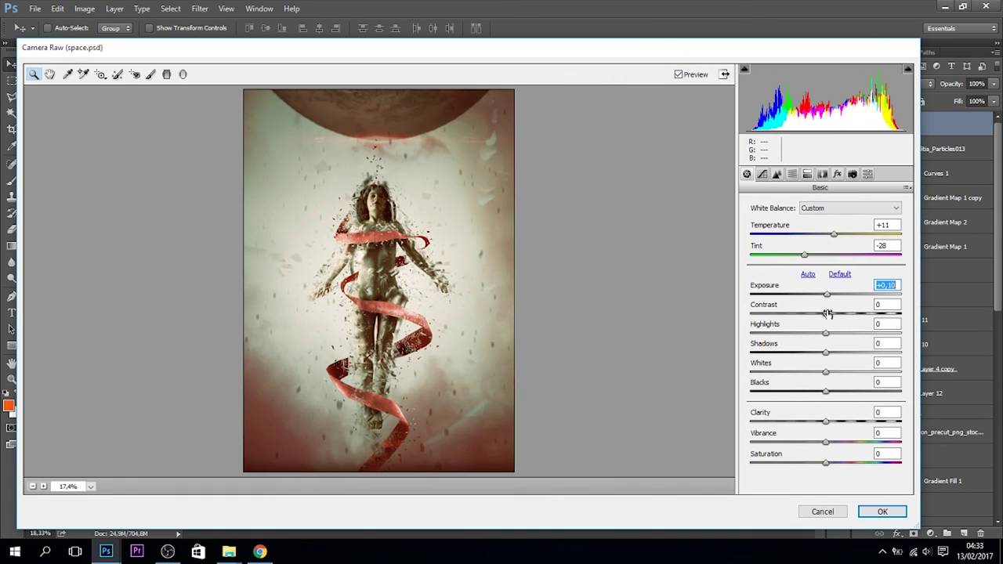
pyautogui.moveTo(852, 322); pyautogui.dragTo(837, 315)
pyautogui.moveTo(825, 353); pyautogui.dragTo(811, 355)
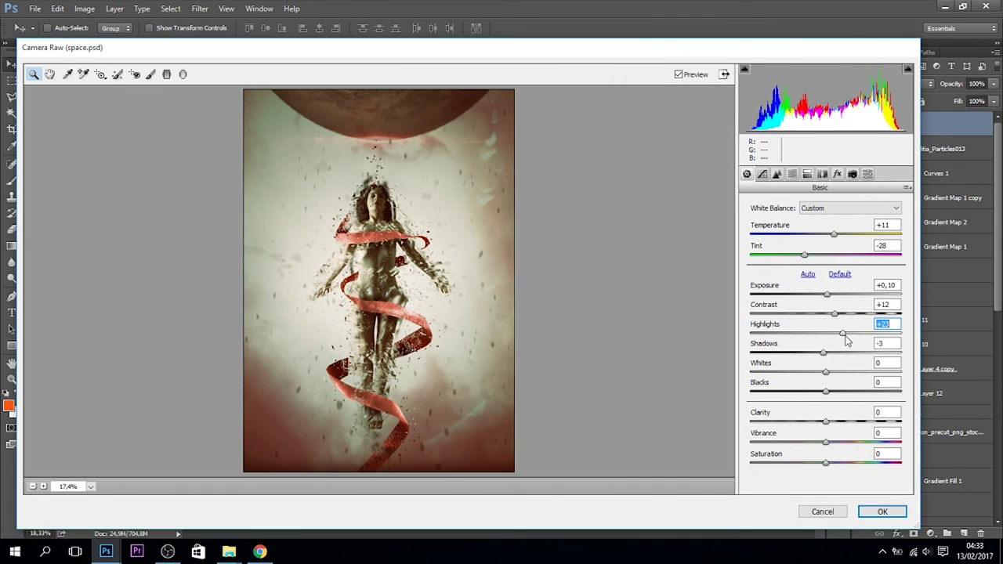
pyautogui.press('Return')
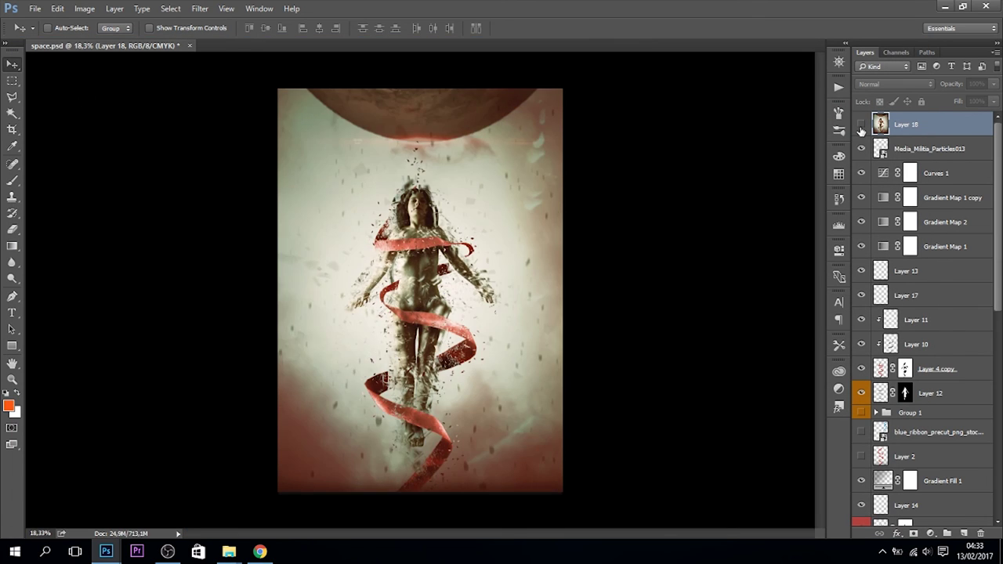
# Step: Apply Smart Sharpen to Layer 18 at 187% amount and 1.2 px radius
pyautogui.click(198, 9)
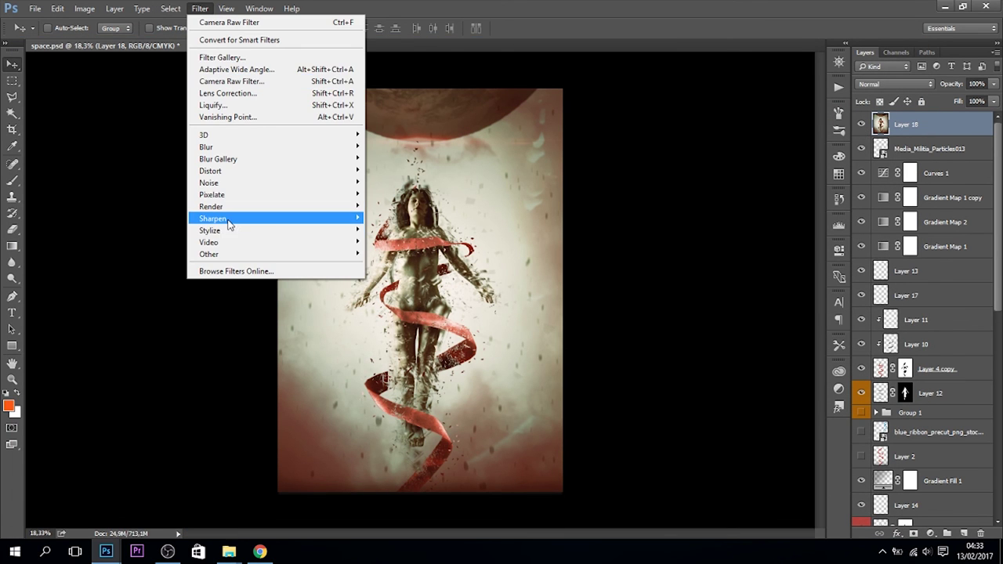
pyautogui.moveTo(213, 218)
pyautogui.click(404, 267)
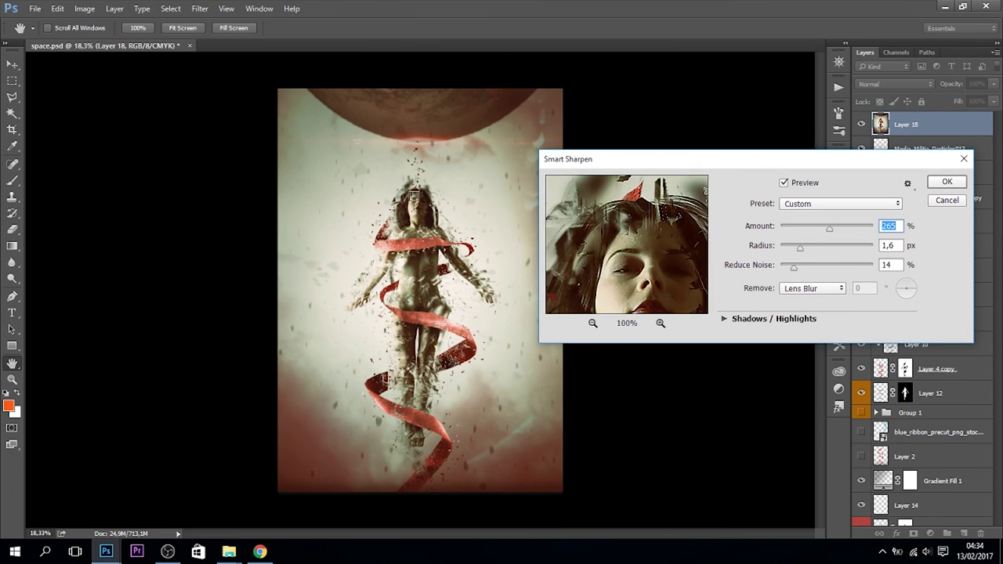
pyautogui.moveTo(414, 197); pyautogui.dragTo(430, 376)
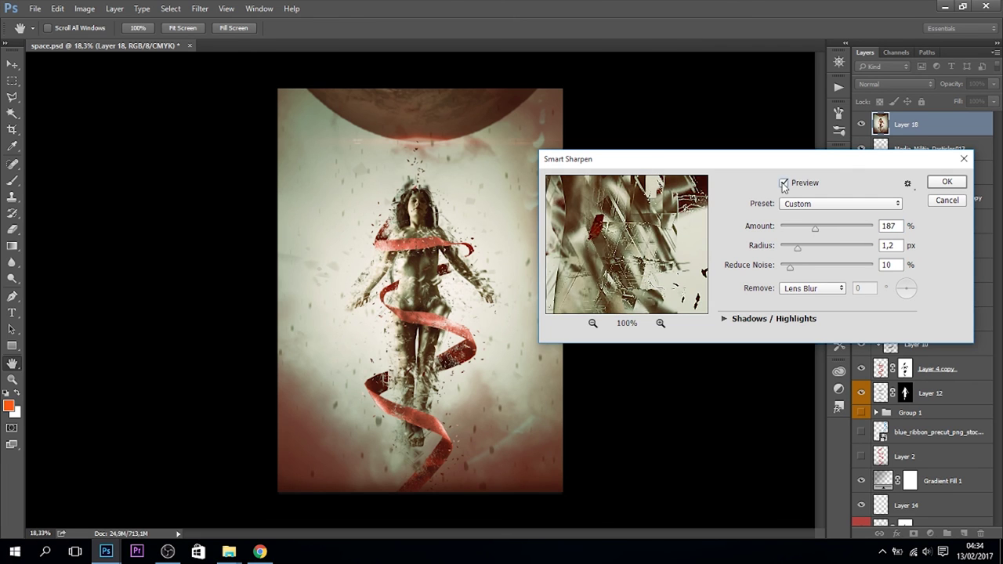
pyautogui.press('Return')
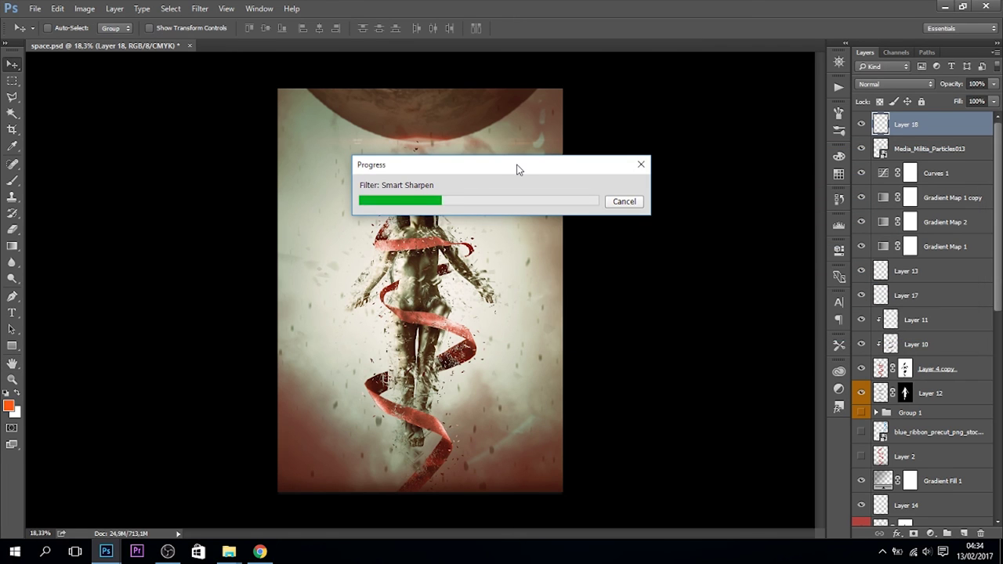